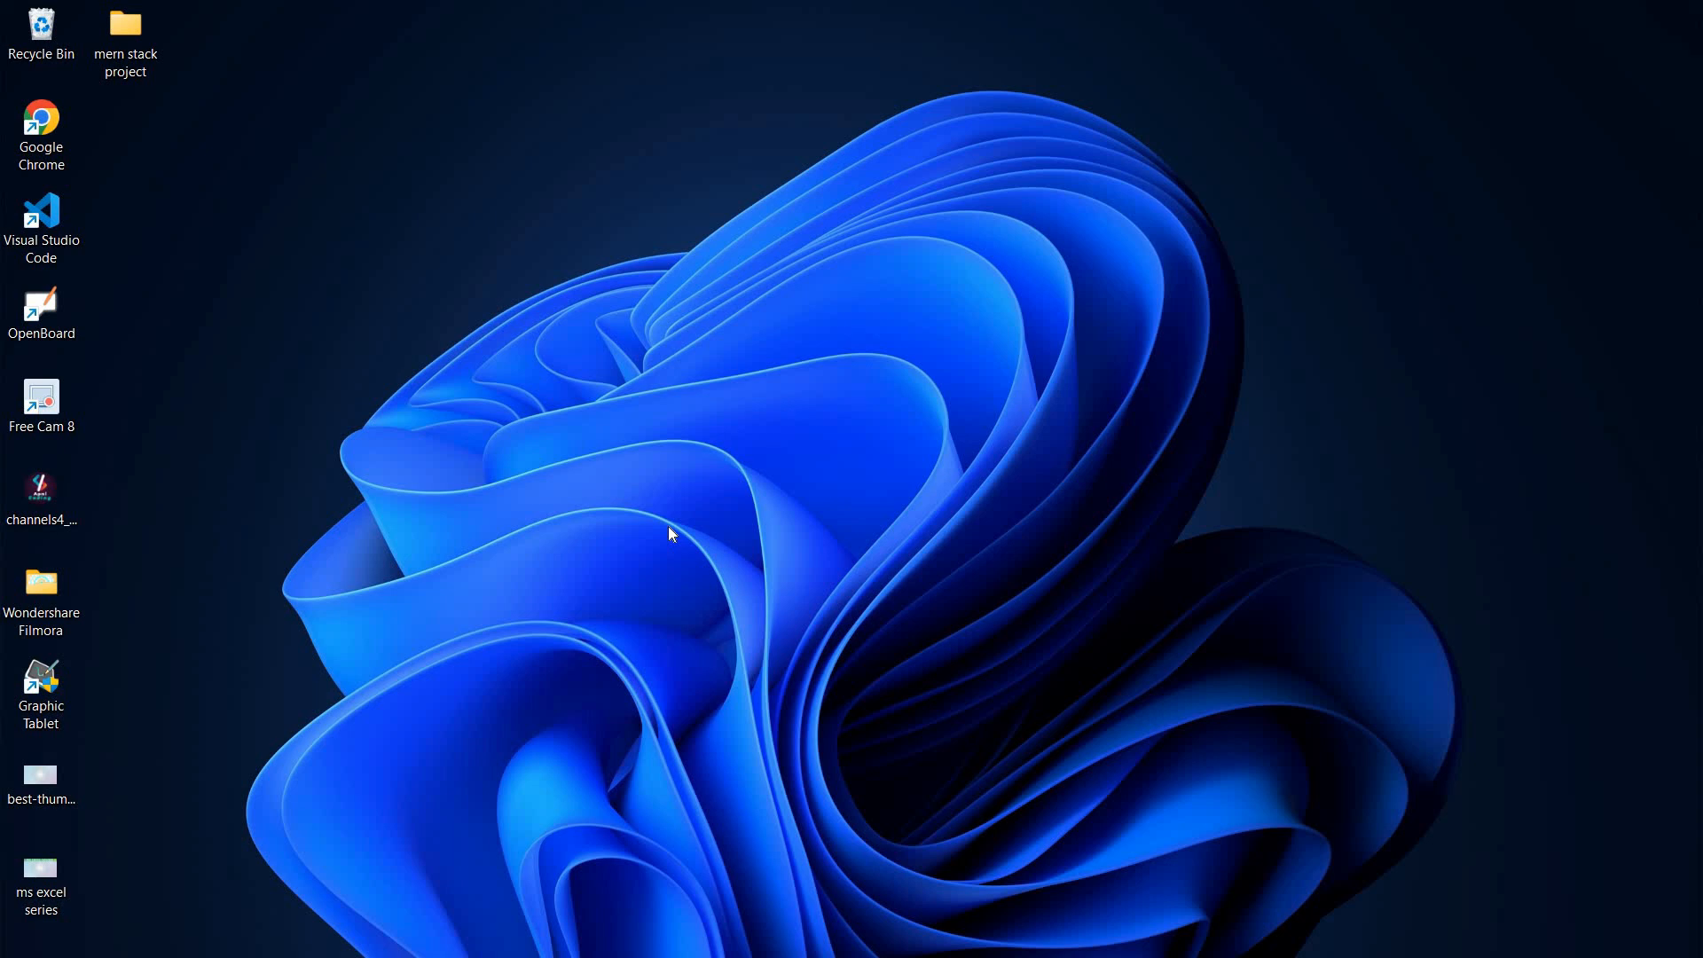
# Open Excel in a maximized window and create a blank workbook
pyautogui.press('super+r')
pyautogui.press('Return')
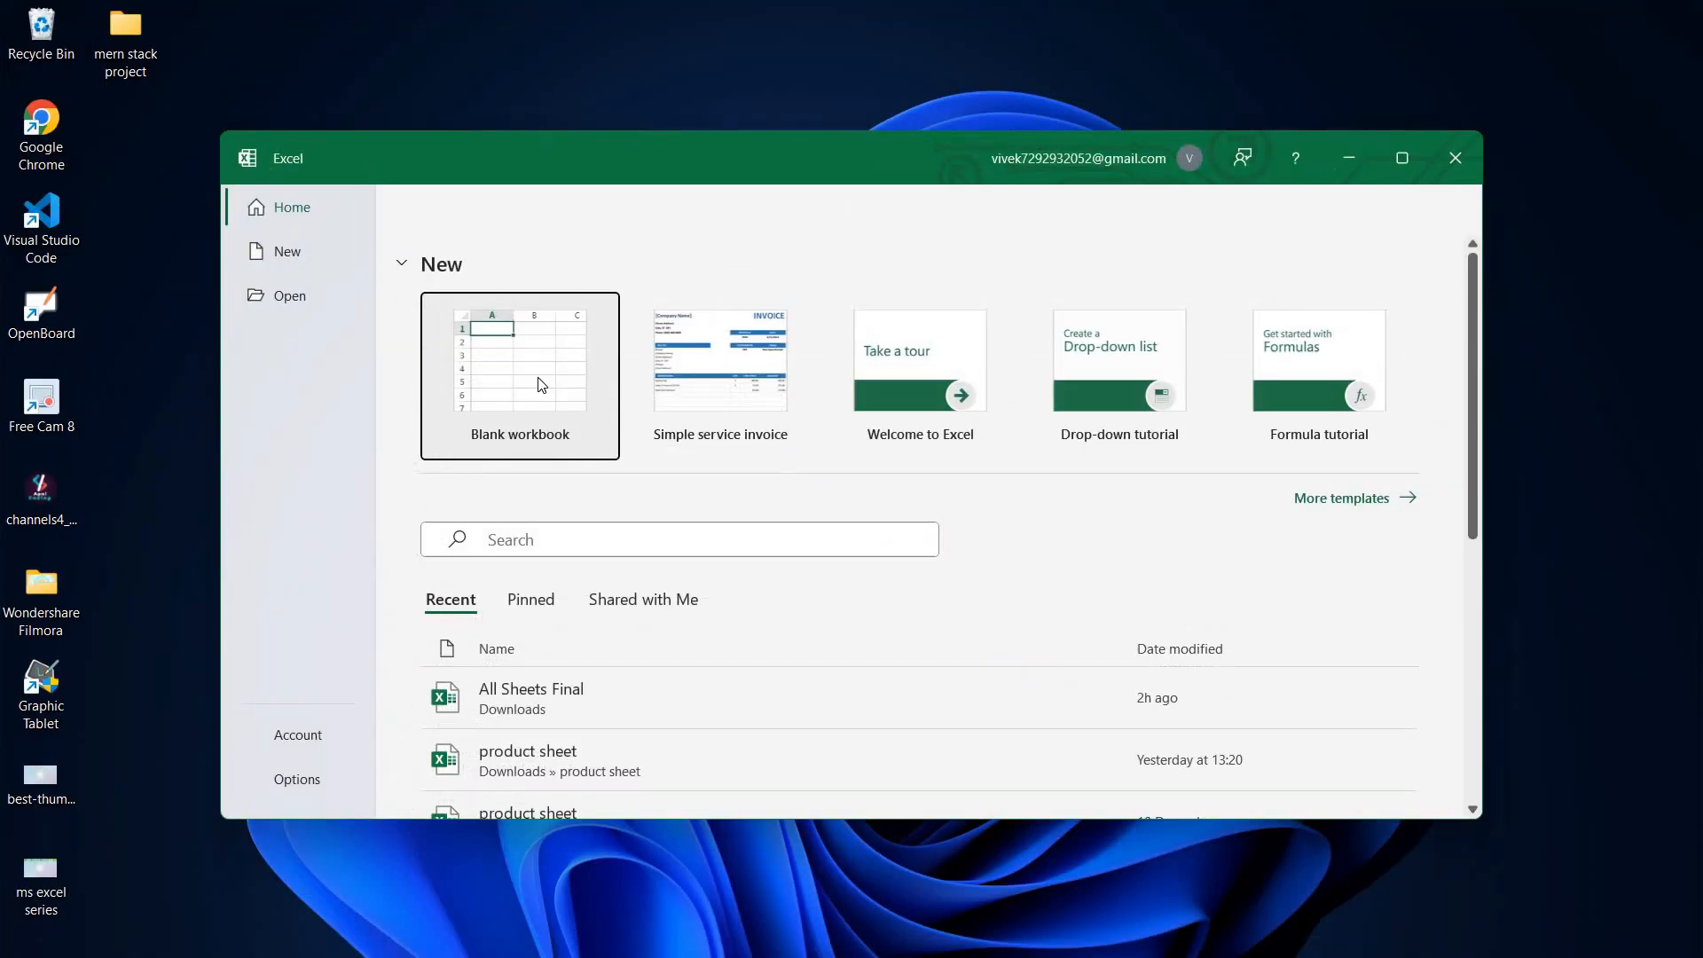
pyautogui.click(1405, 157)
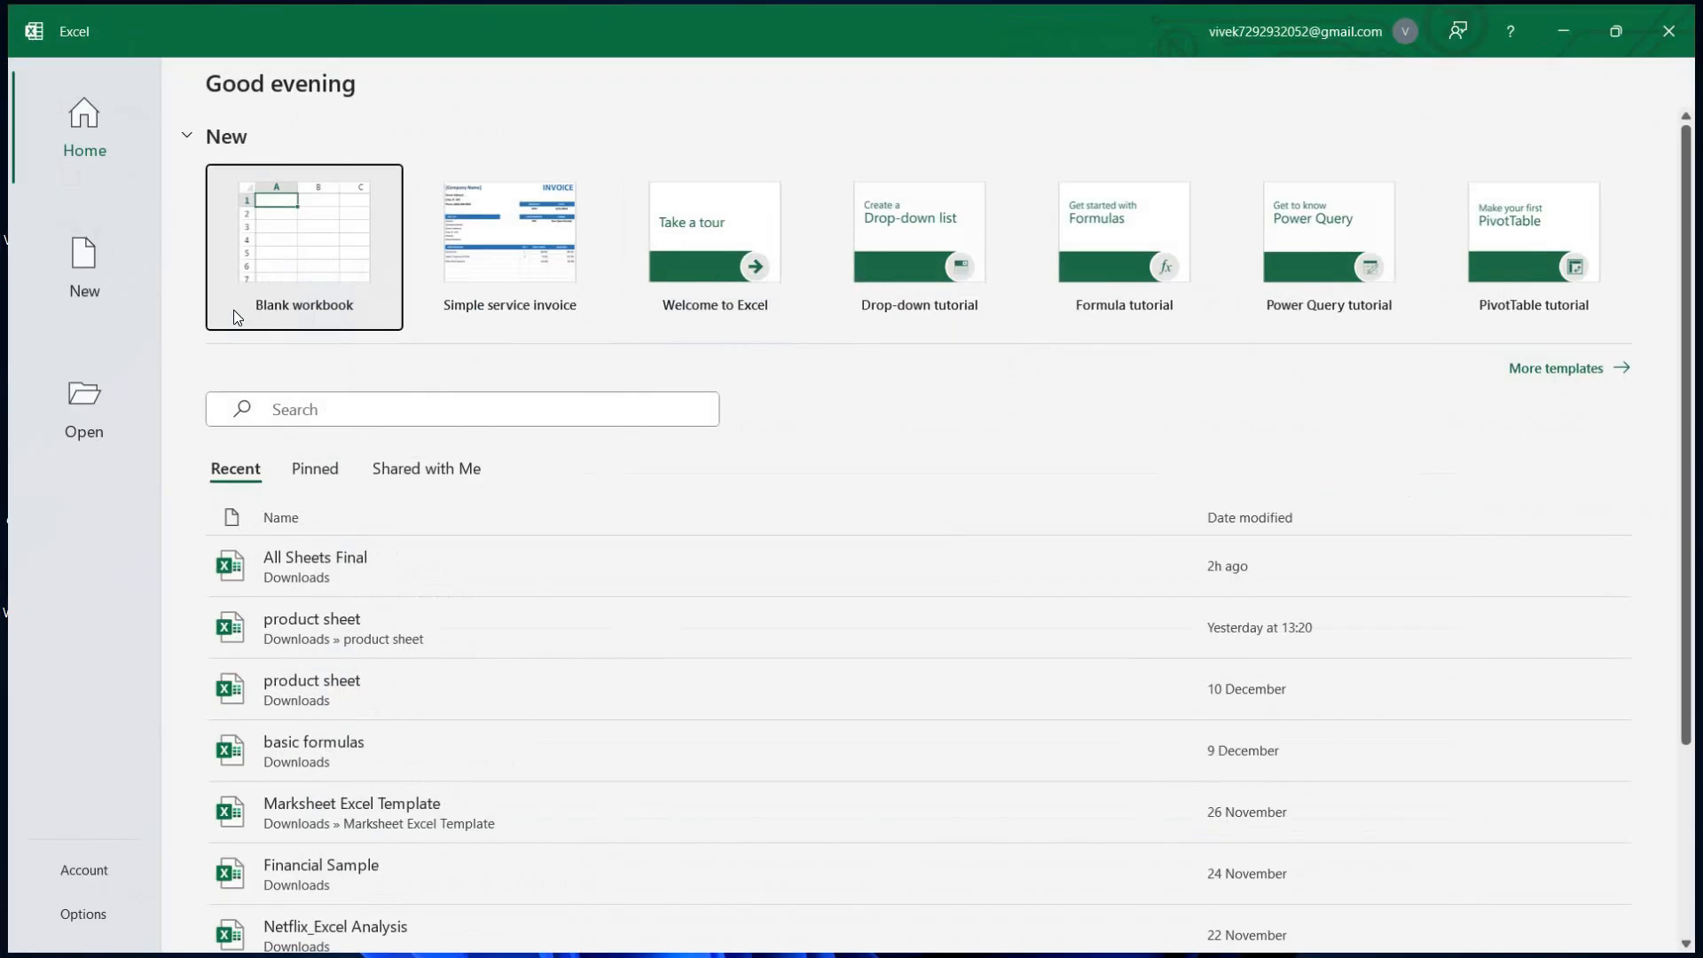
pyautogui.click(322, 255)
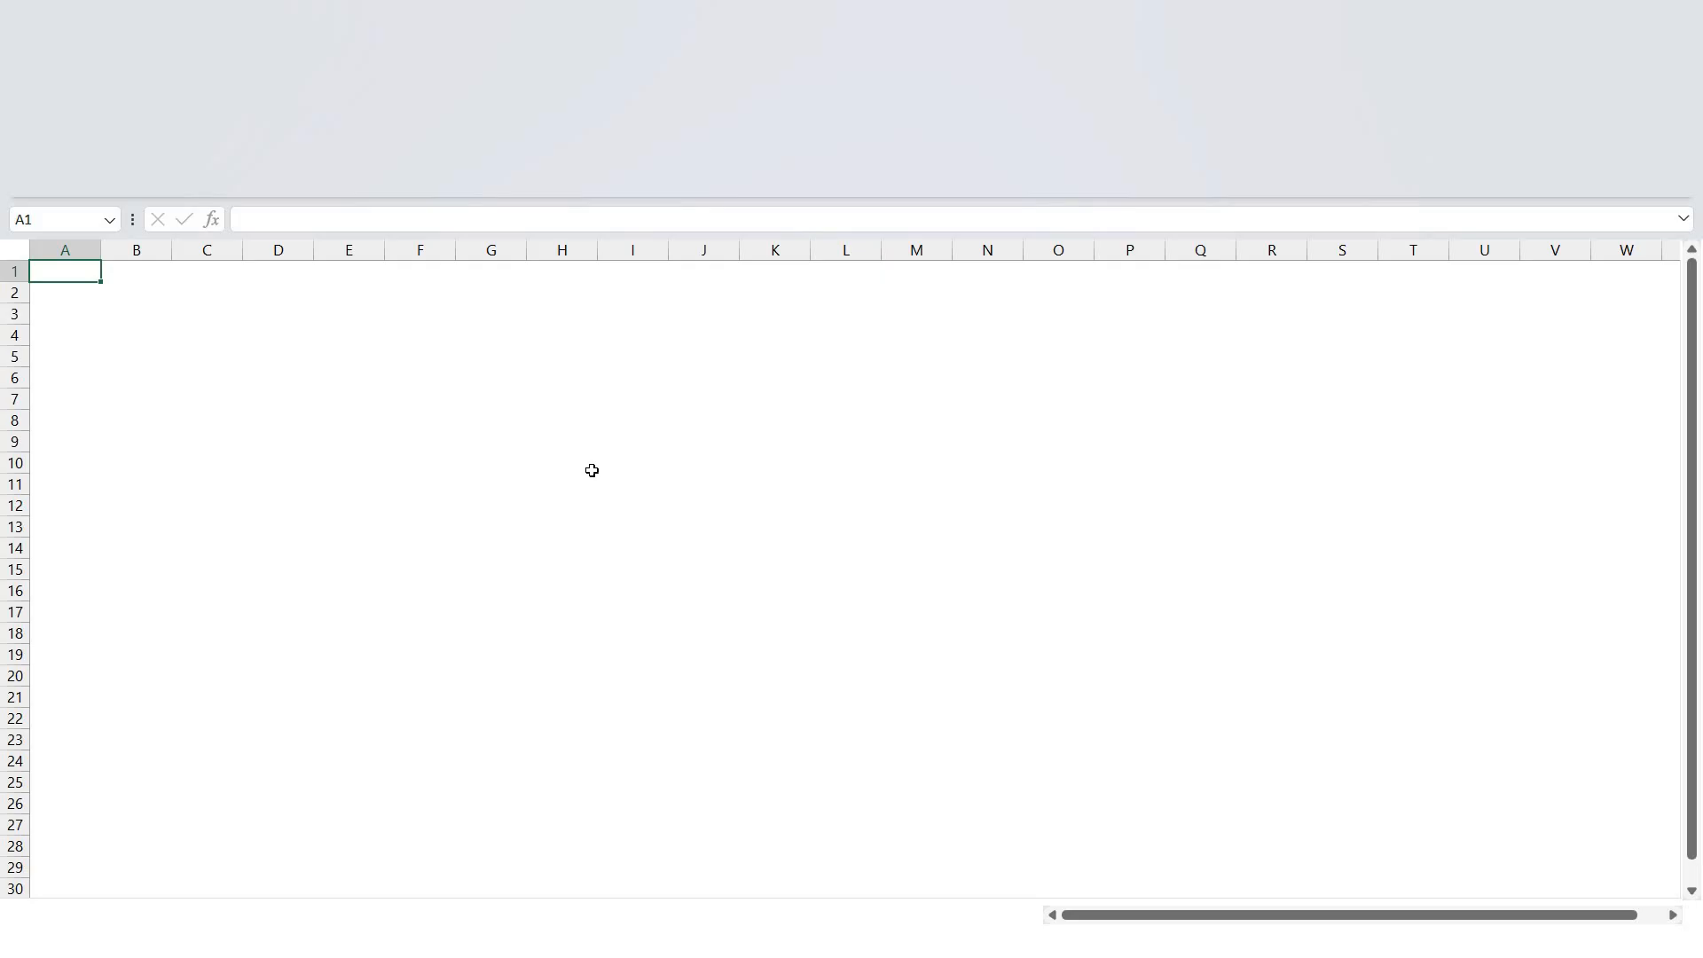
# Widen column B to about six times its default width to fit a long formula
pyautogui.scroll(2, 428, 463)
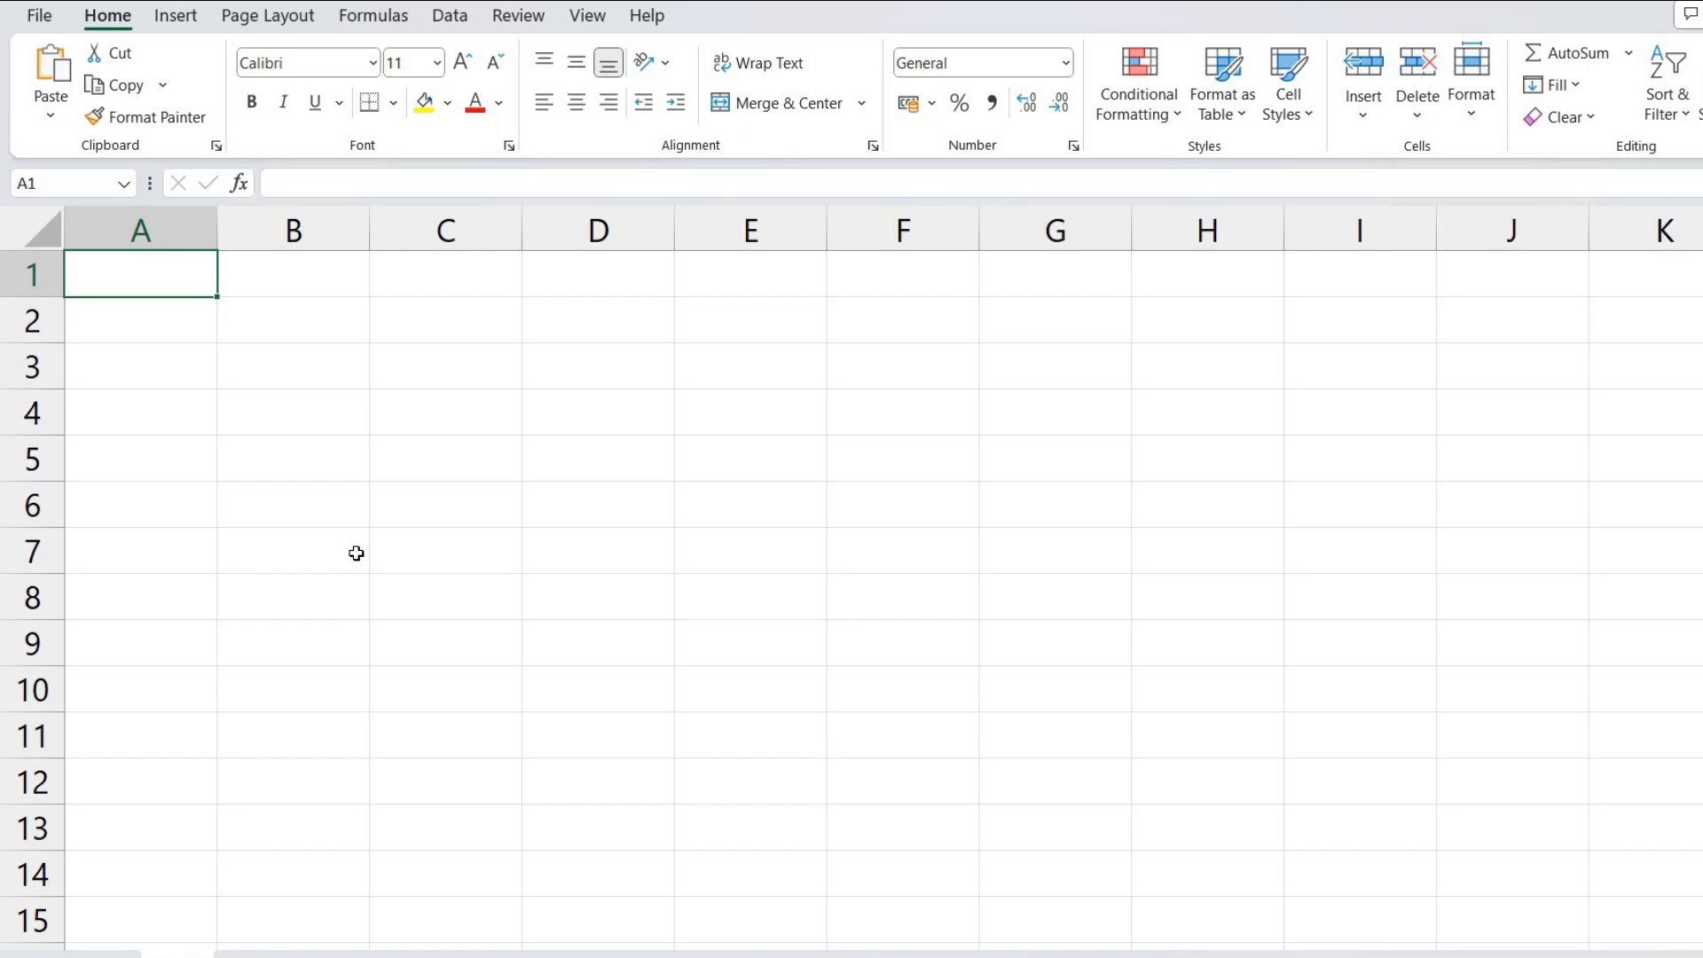
pyautogui.click(294, 336)
pyautogui.moveTo(370, 228); pyautogui.dragTo(1180, 317)
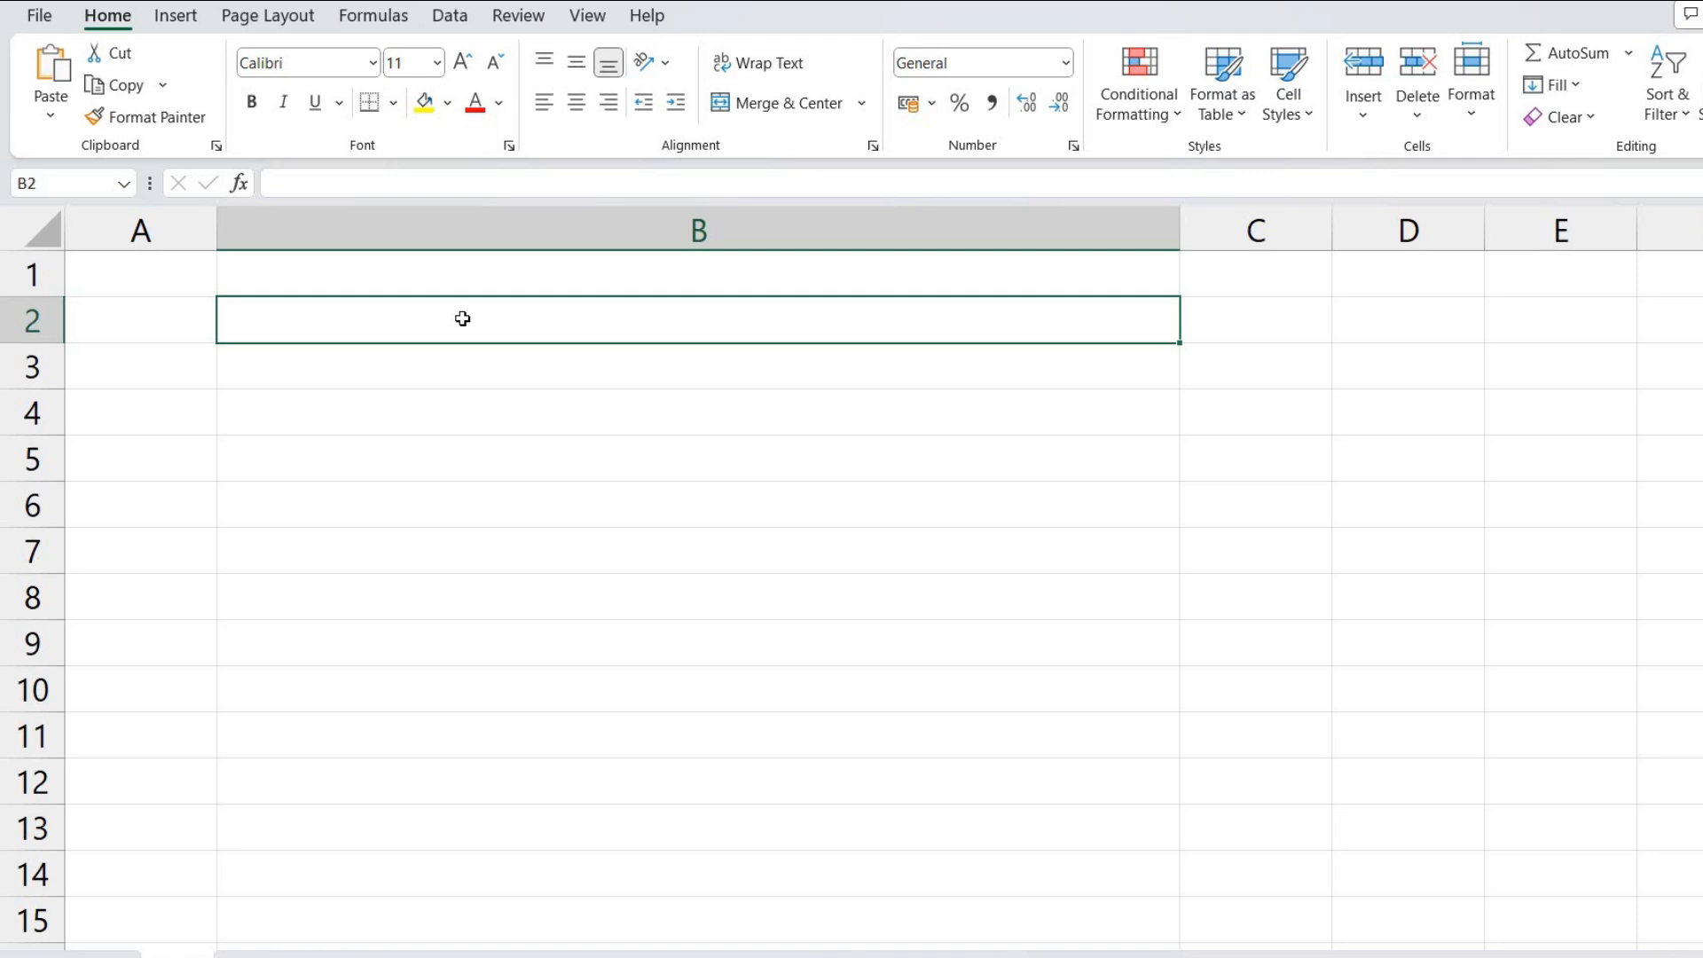
# Start a sample IF function in B2 with logical_test as its first argument
pyautogui.doubleClick(462, 318)
pyautogui.write('=')
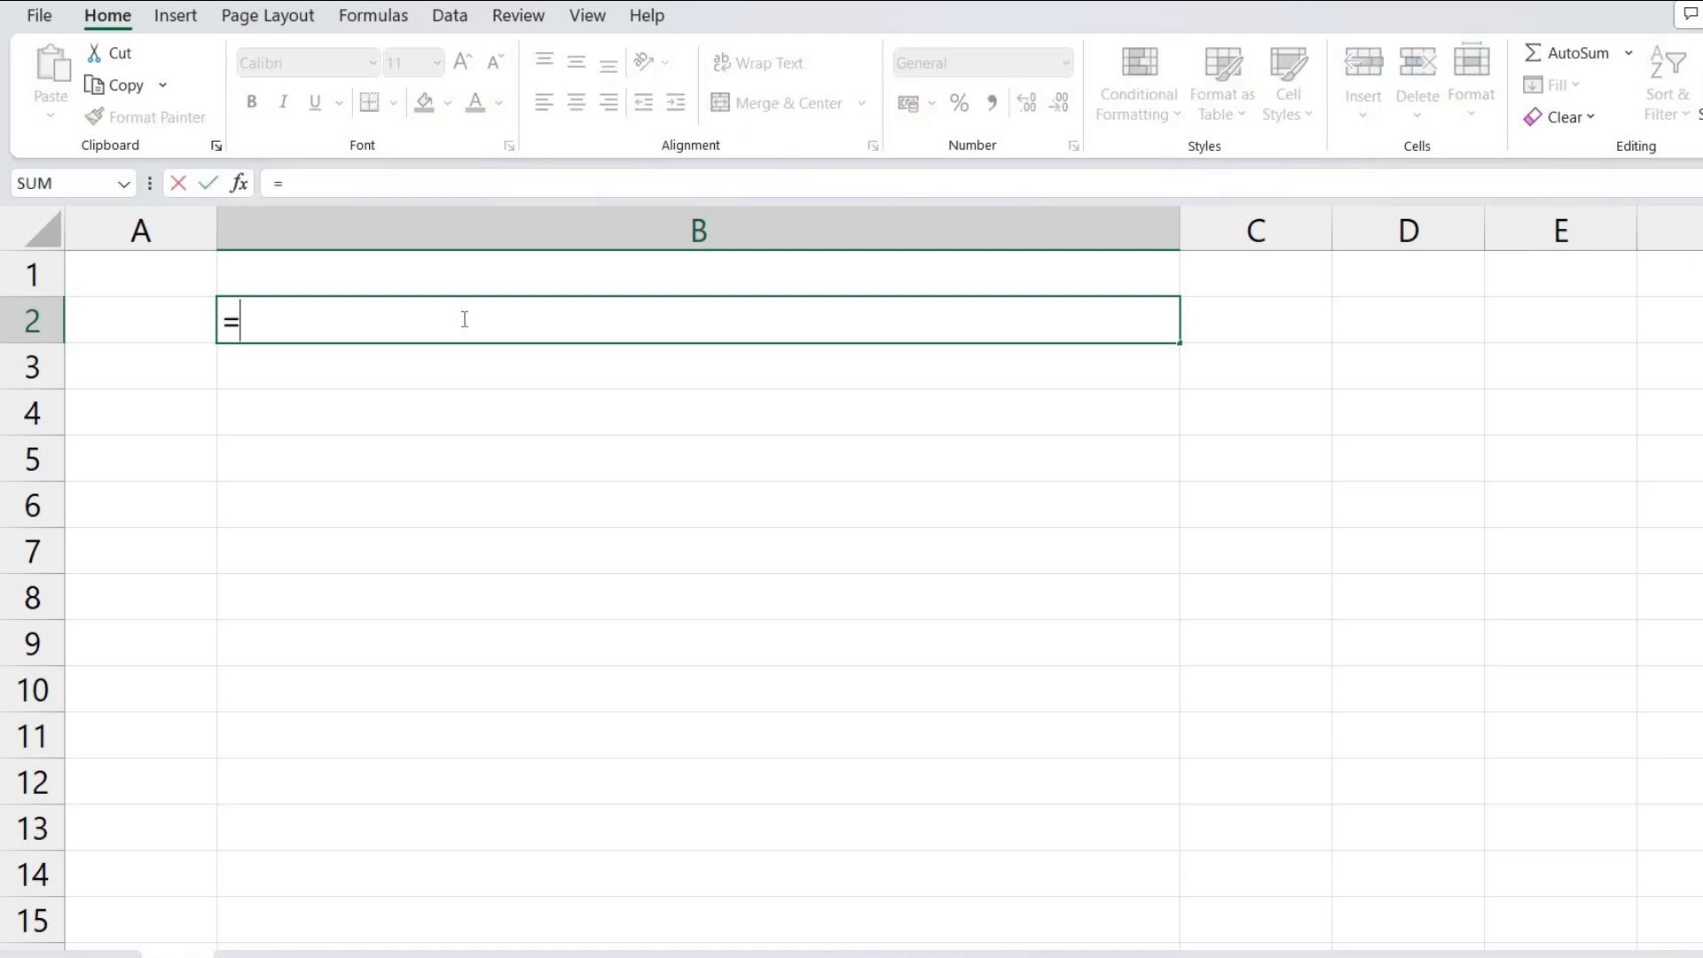
pyautogui.write('IF')
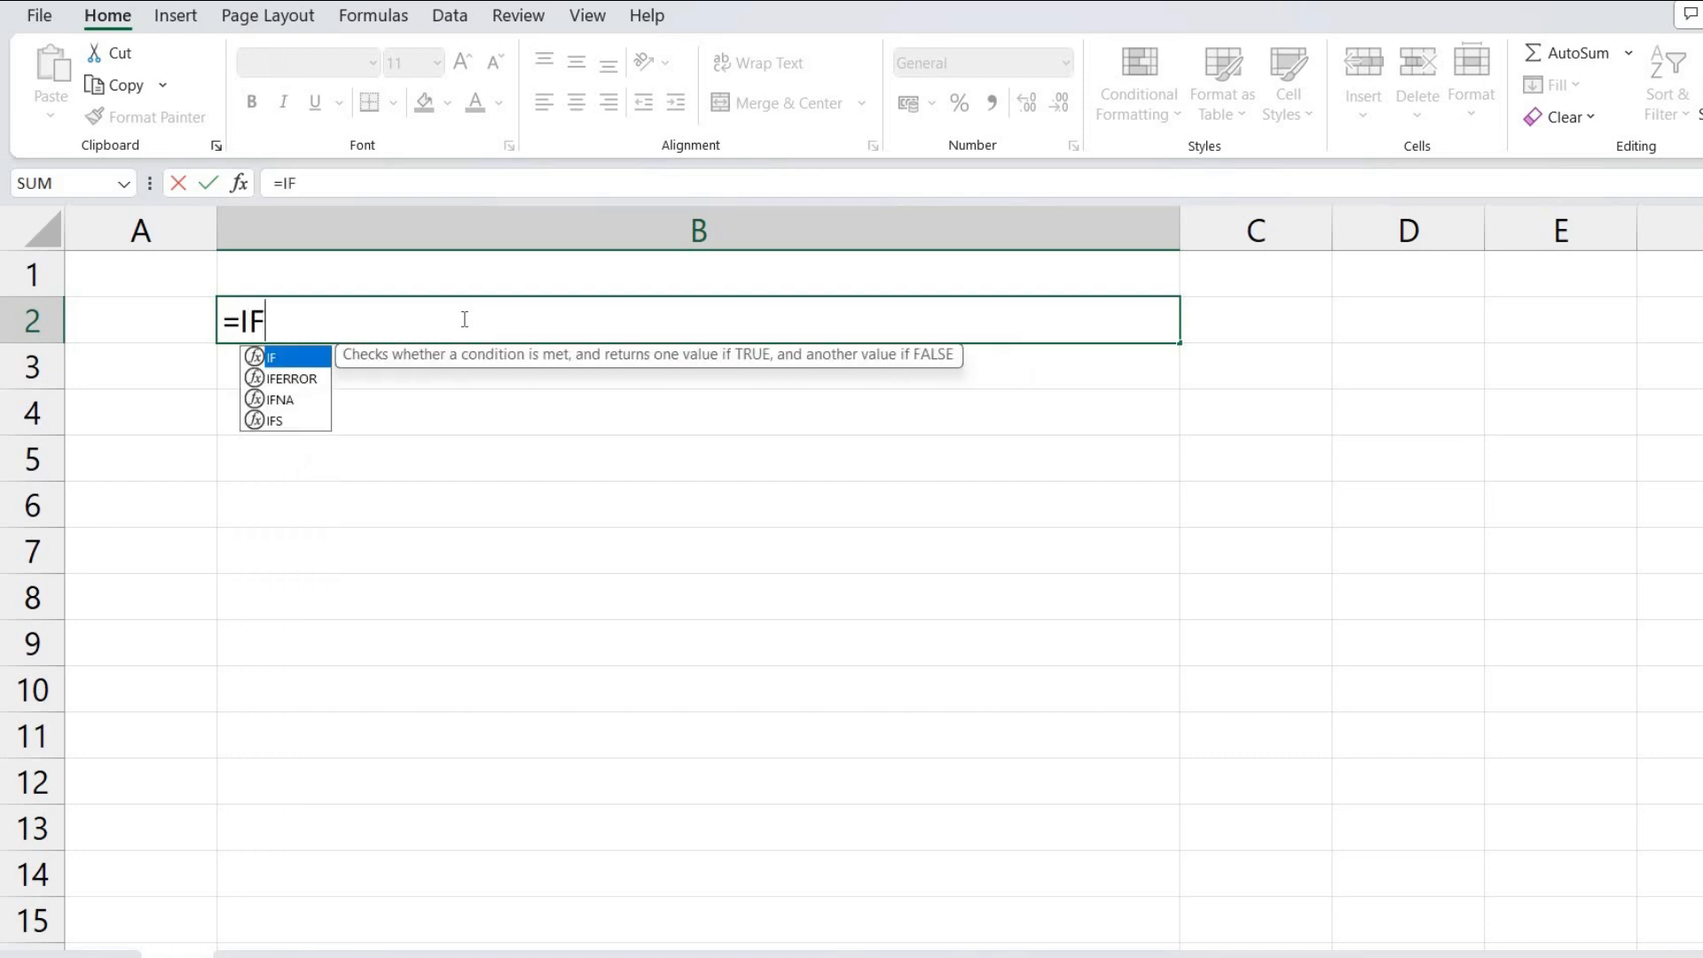
pyautogui.doubleClick(295, 360)
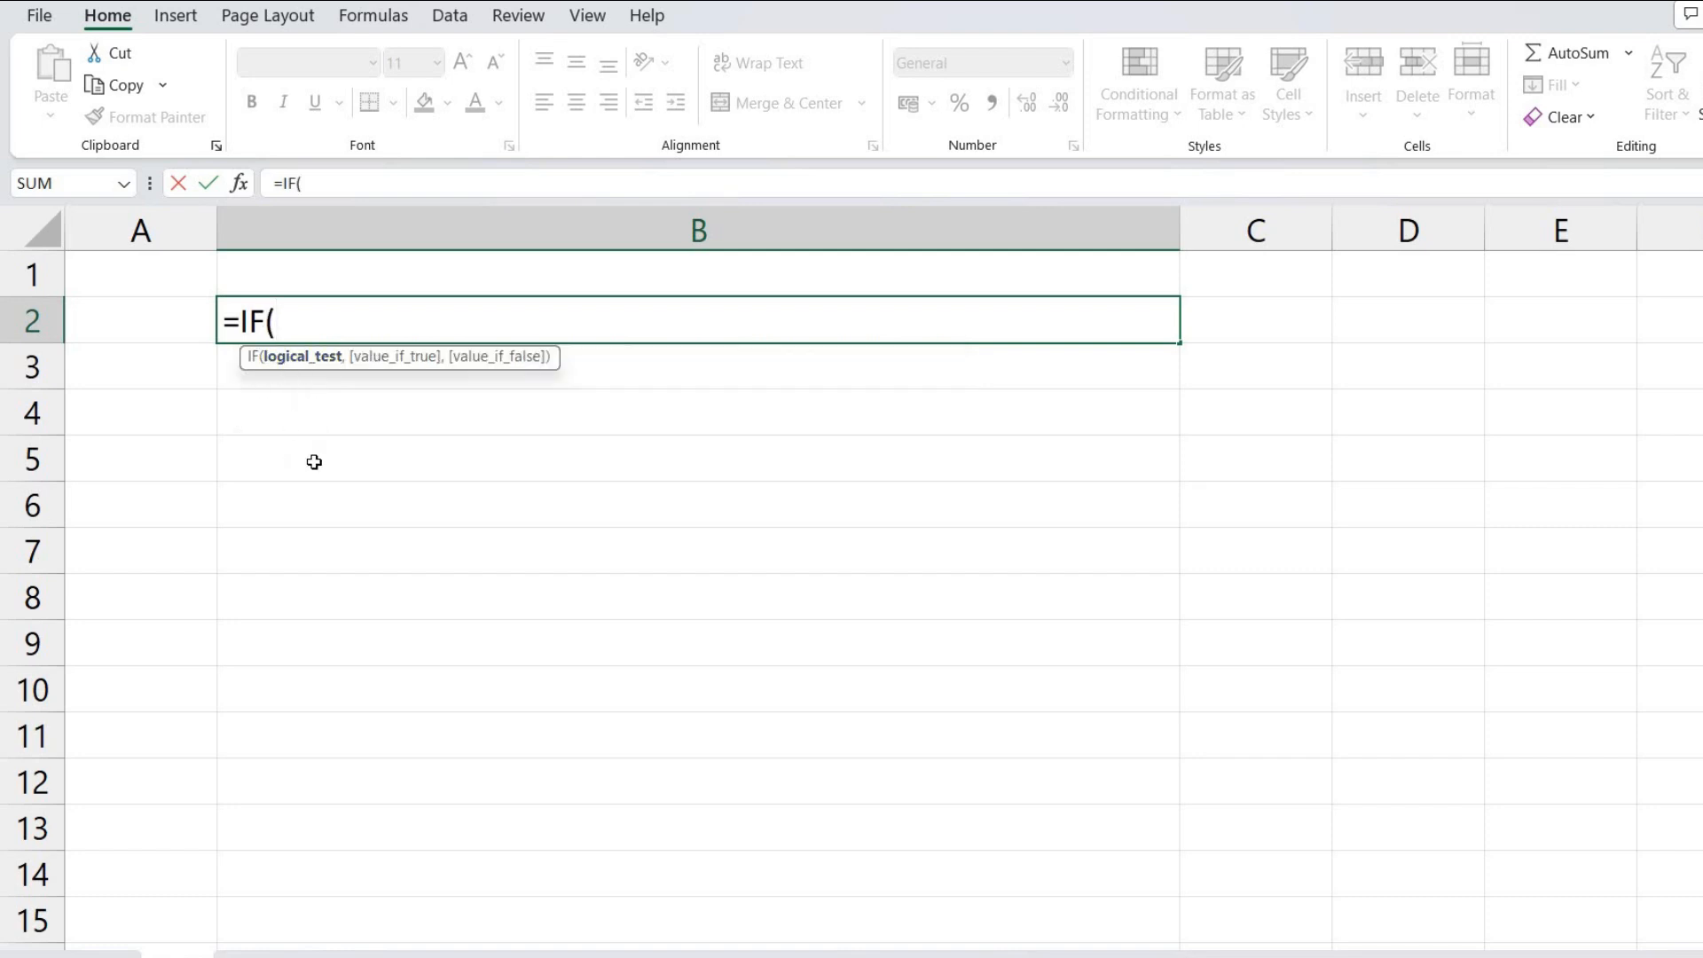
pyautogui.write('LO')
pyautogui.press('BackSpace')
pyautogui.press('BackSpace')
pyautogui.write('l')
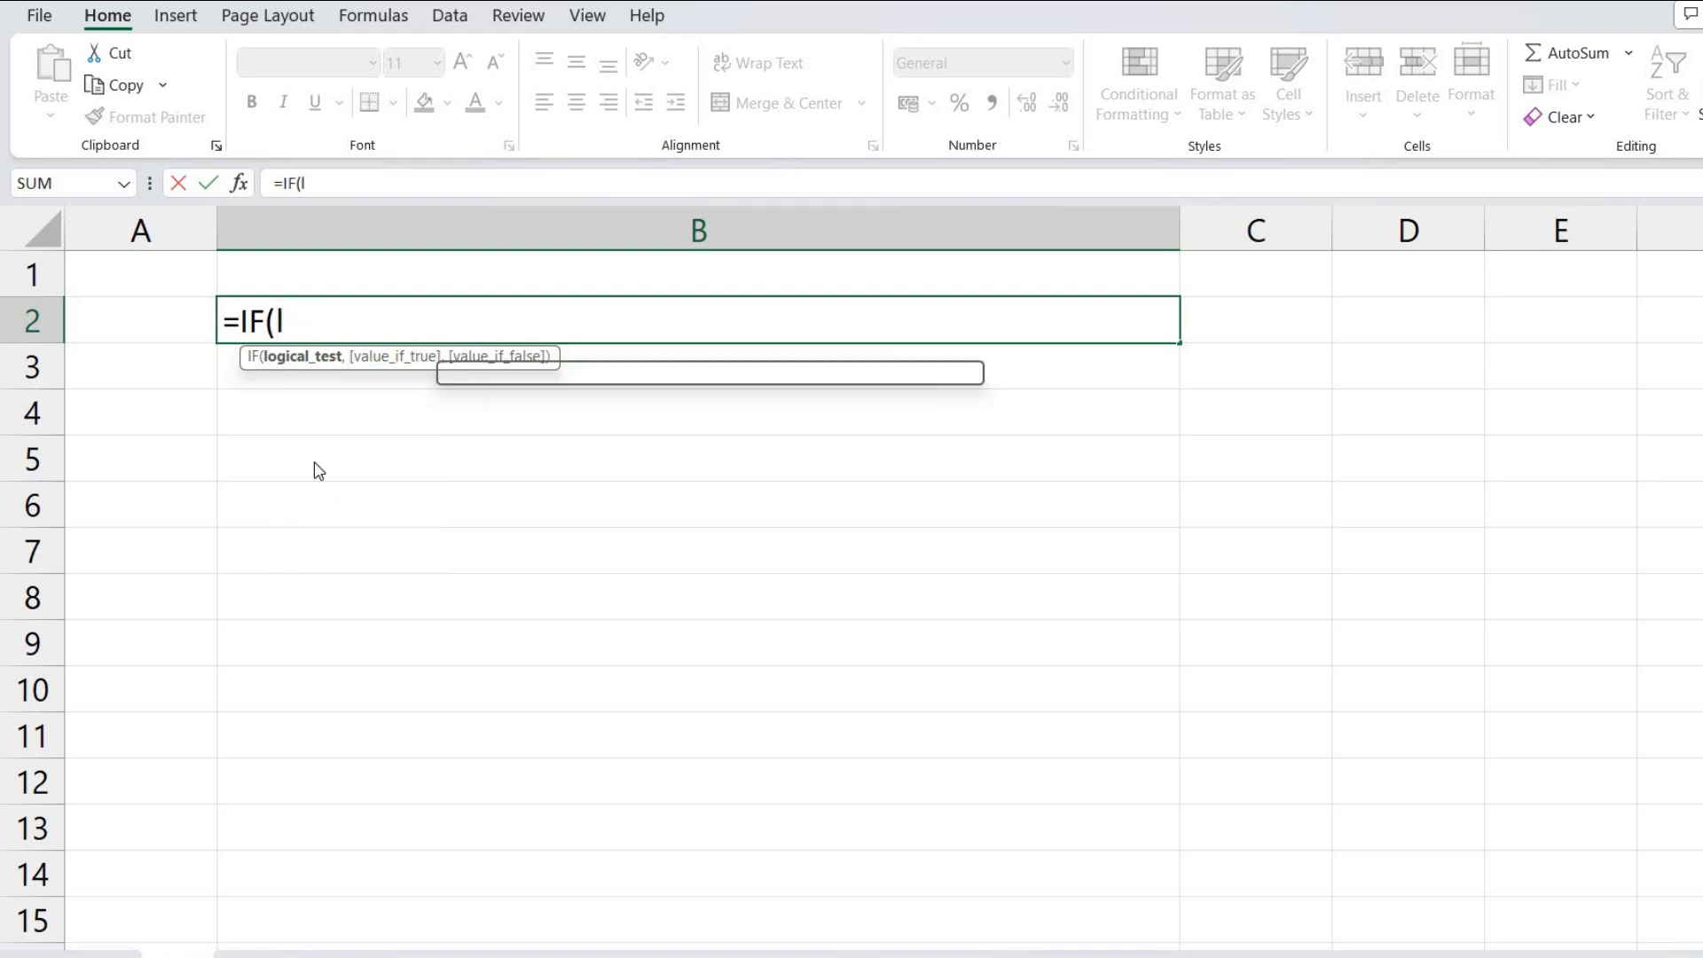
pyautogui.write('ogical_test, ')
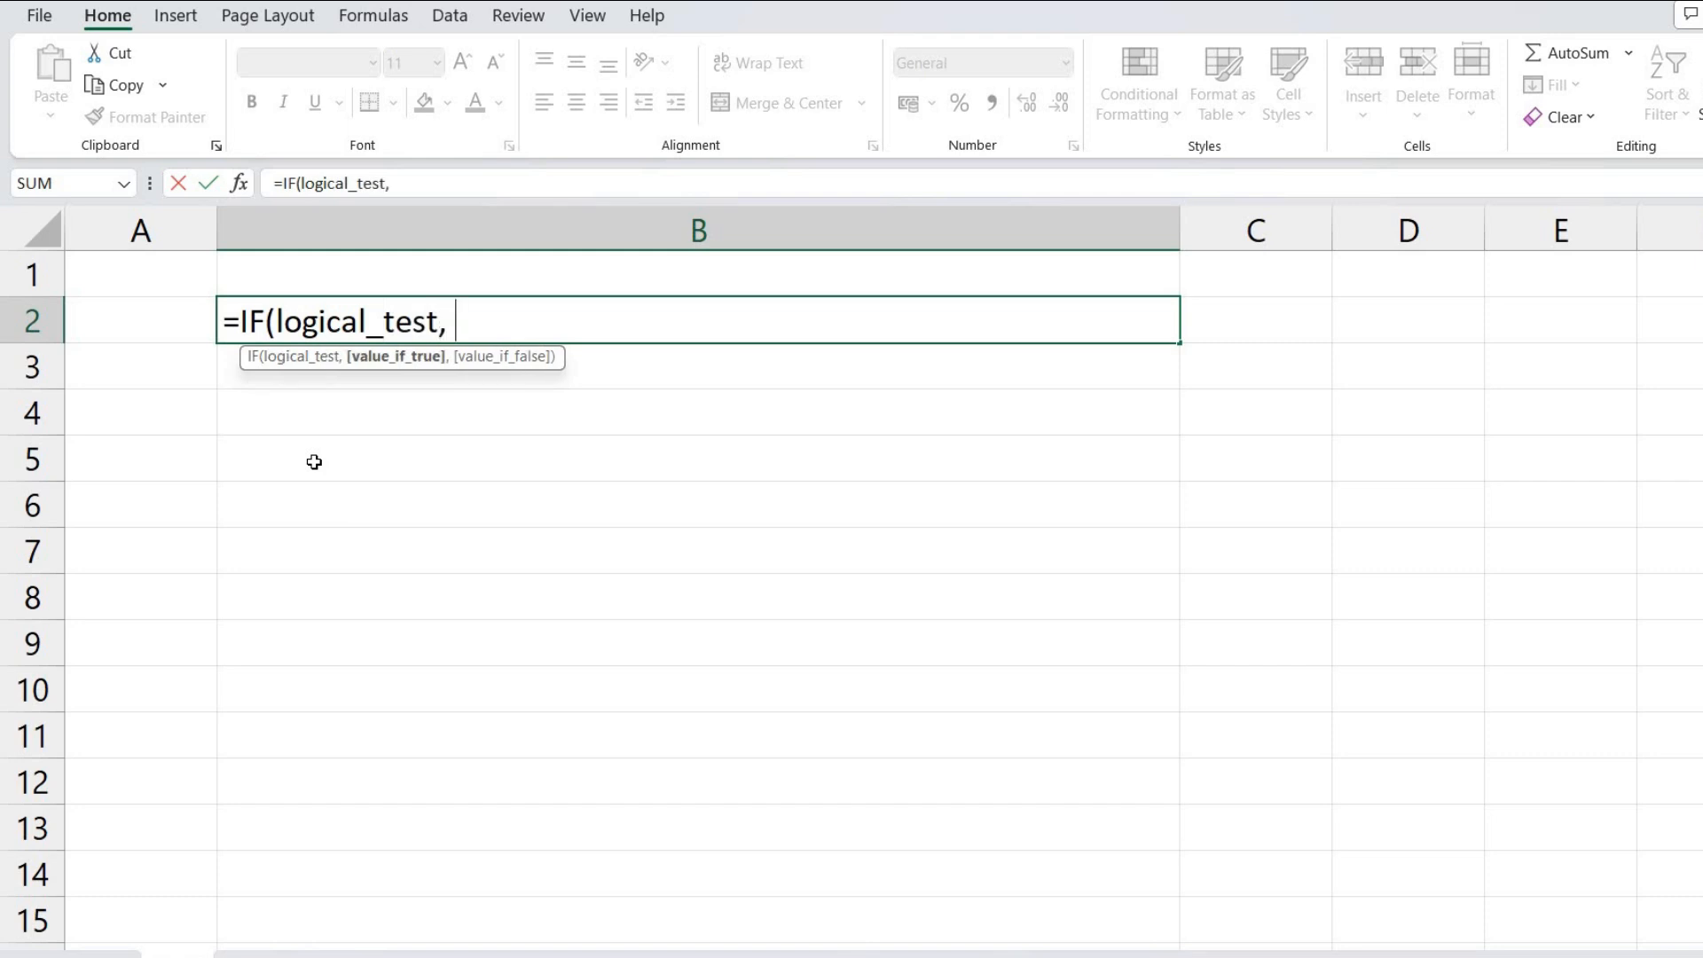
# Complete the sample formula in B2 with the arguments value_if_true and value_if false and a closing parenthesis
pyautogui.write('valu')
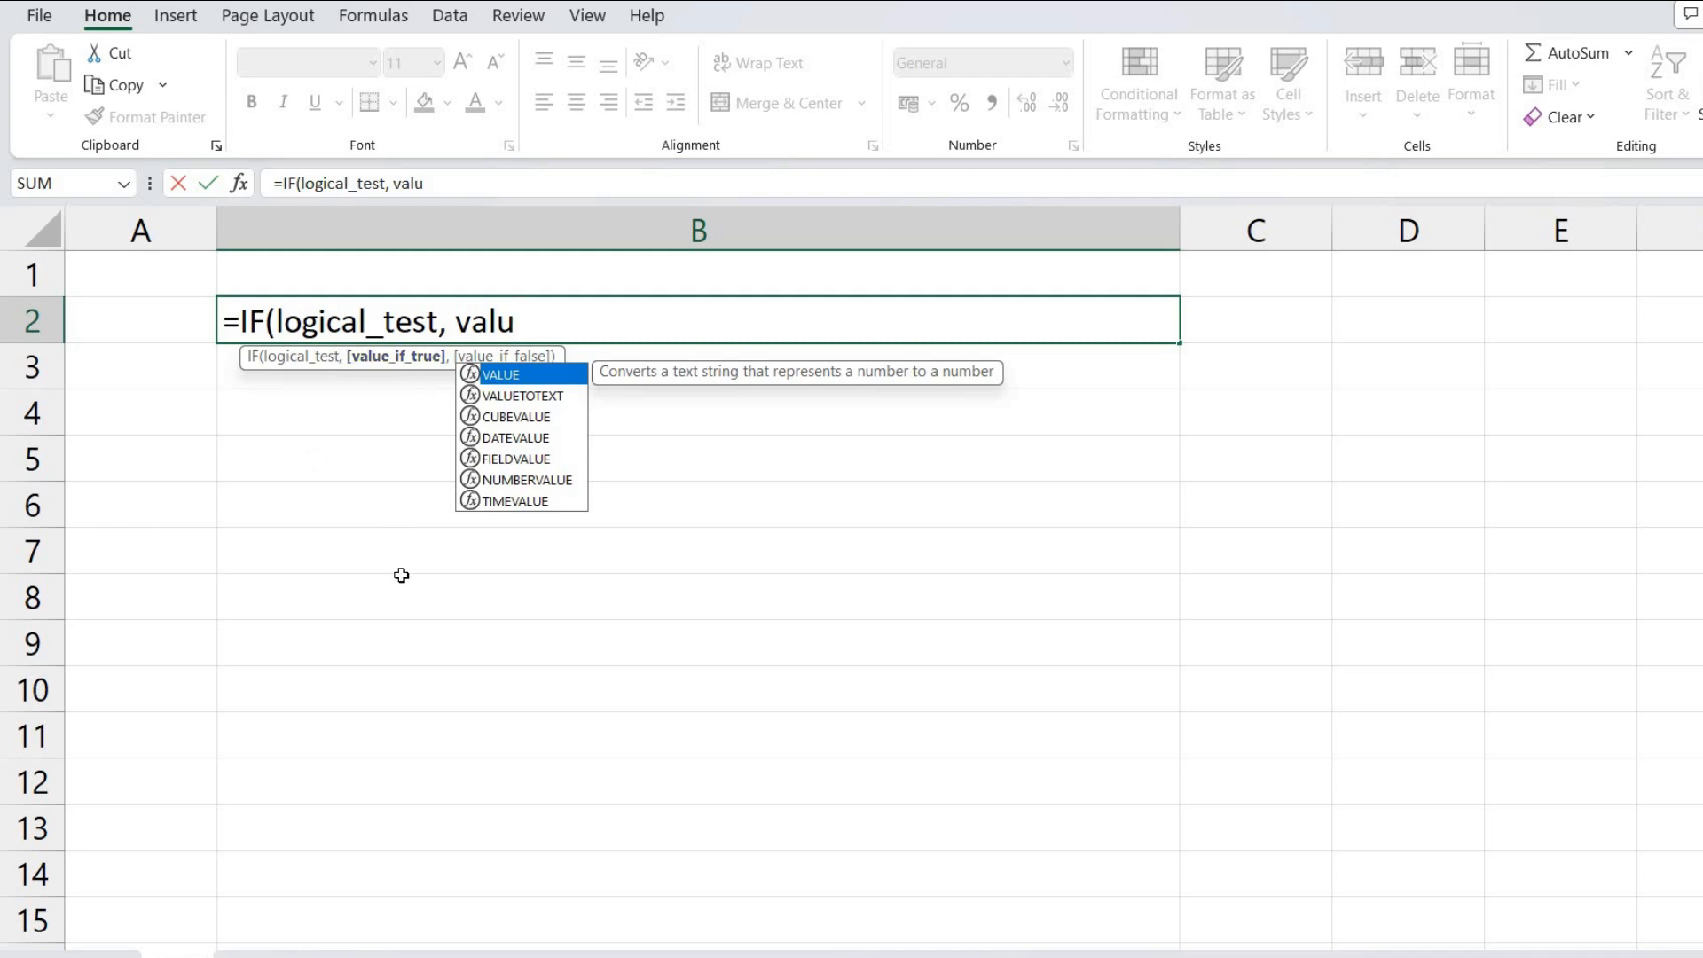
pyautogui.write('e_if')
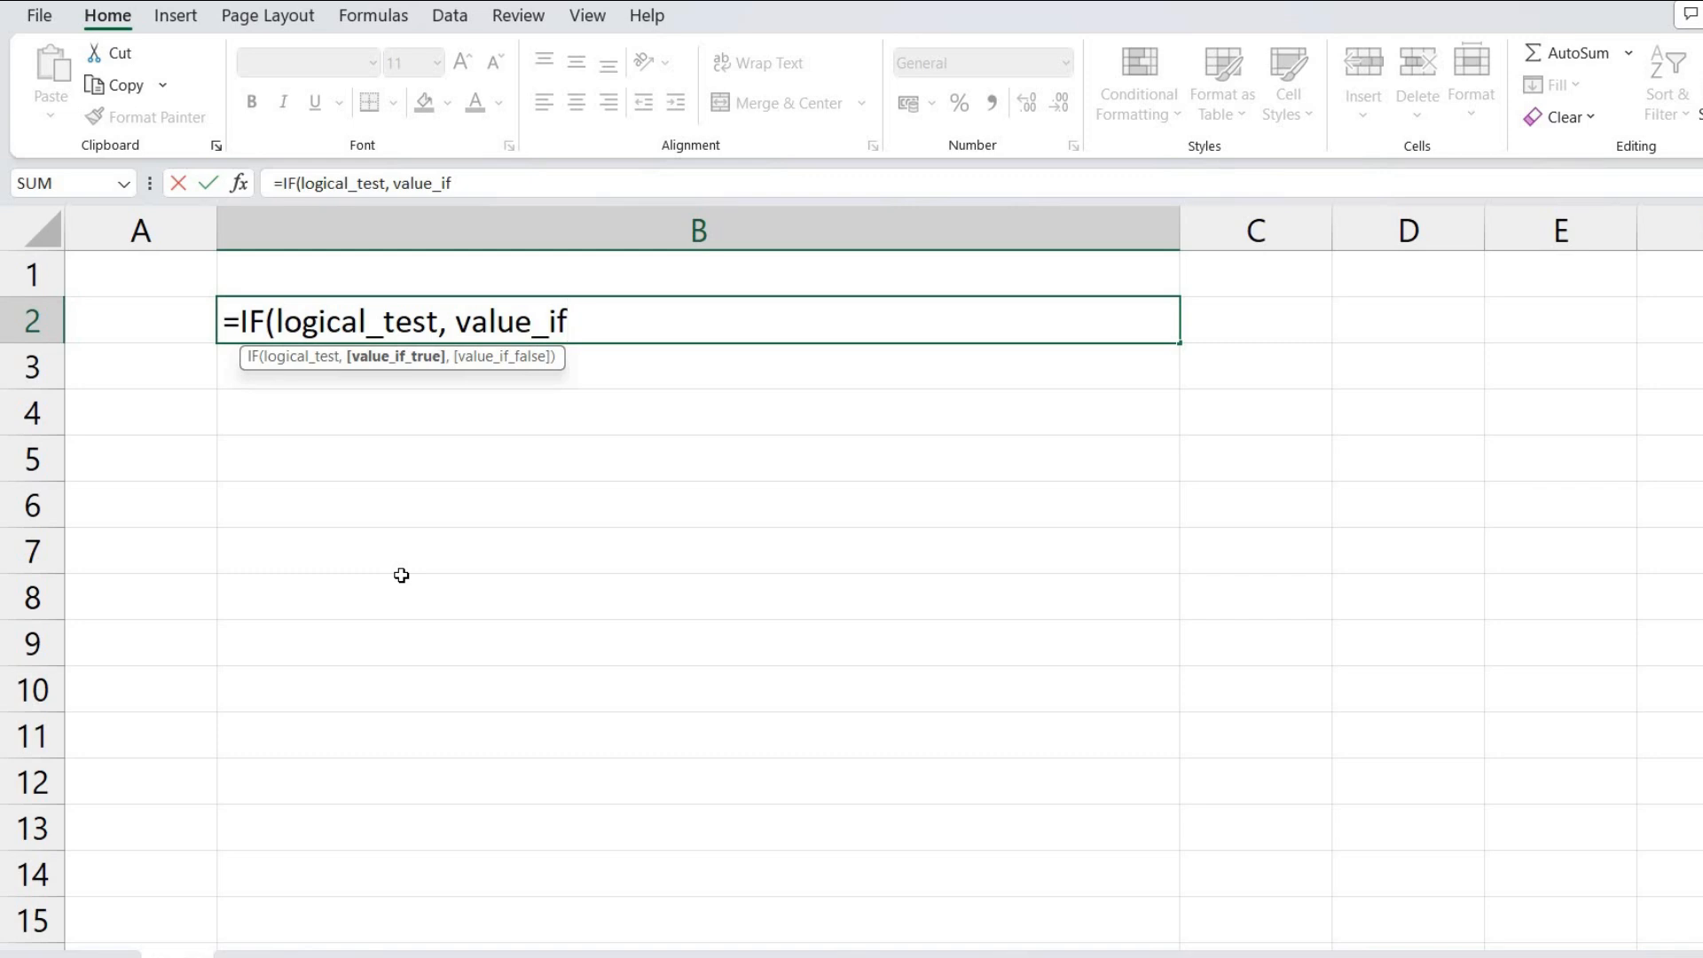
pyautogui.write('_true, ')
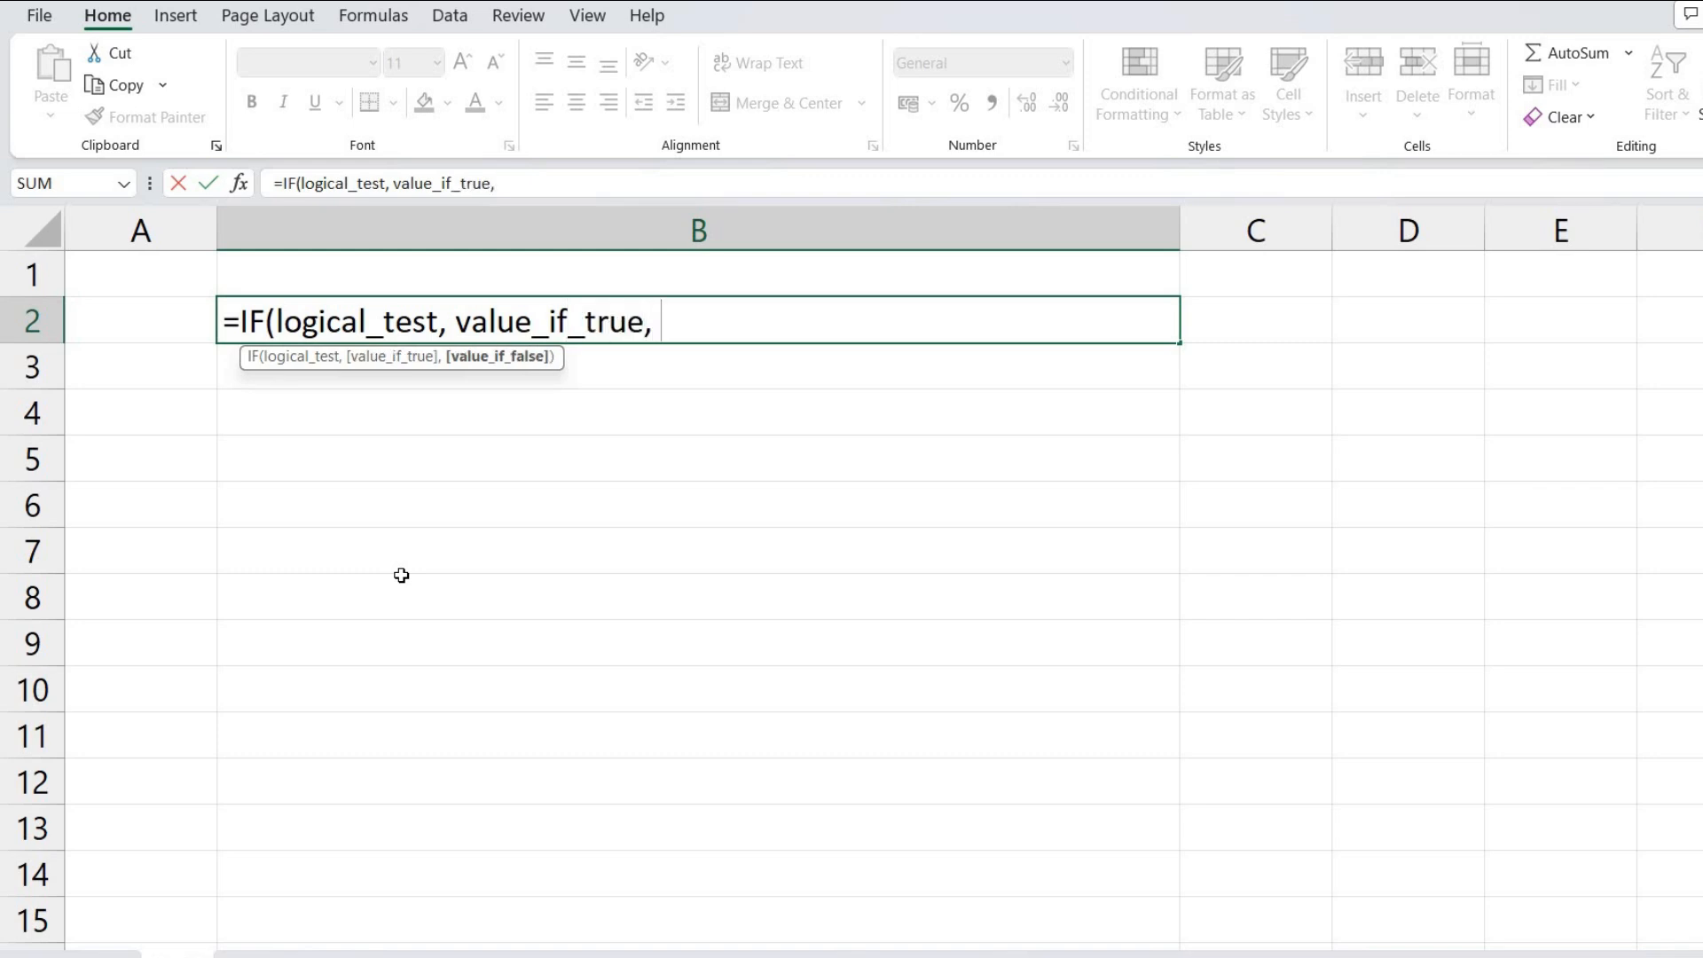
pyautogui.write('value_if')
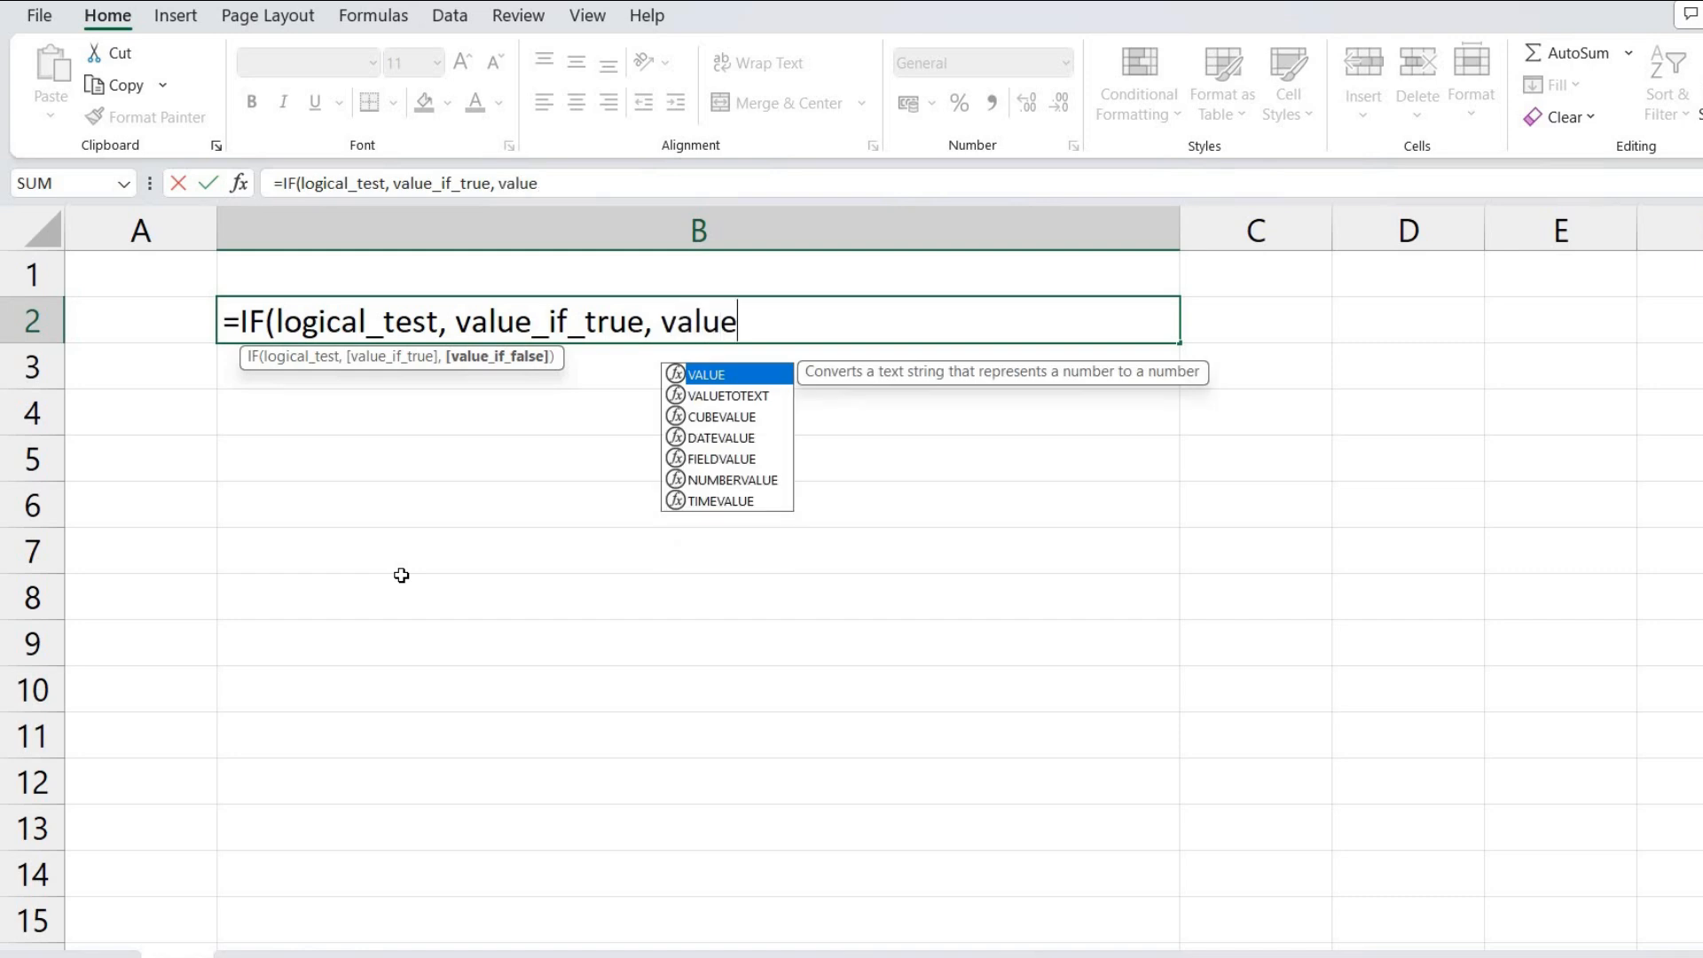
pyautogui.write(' false)')
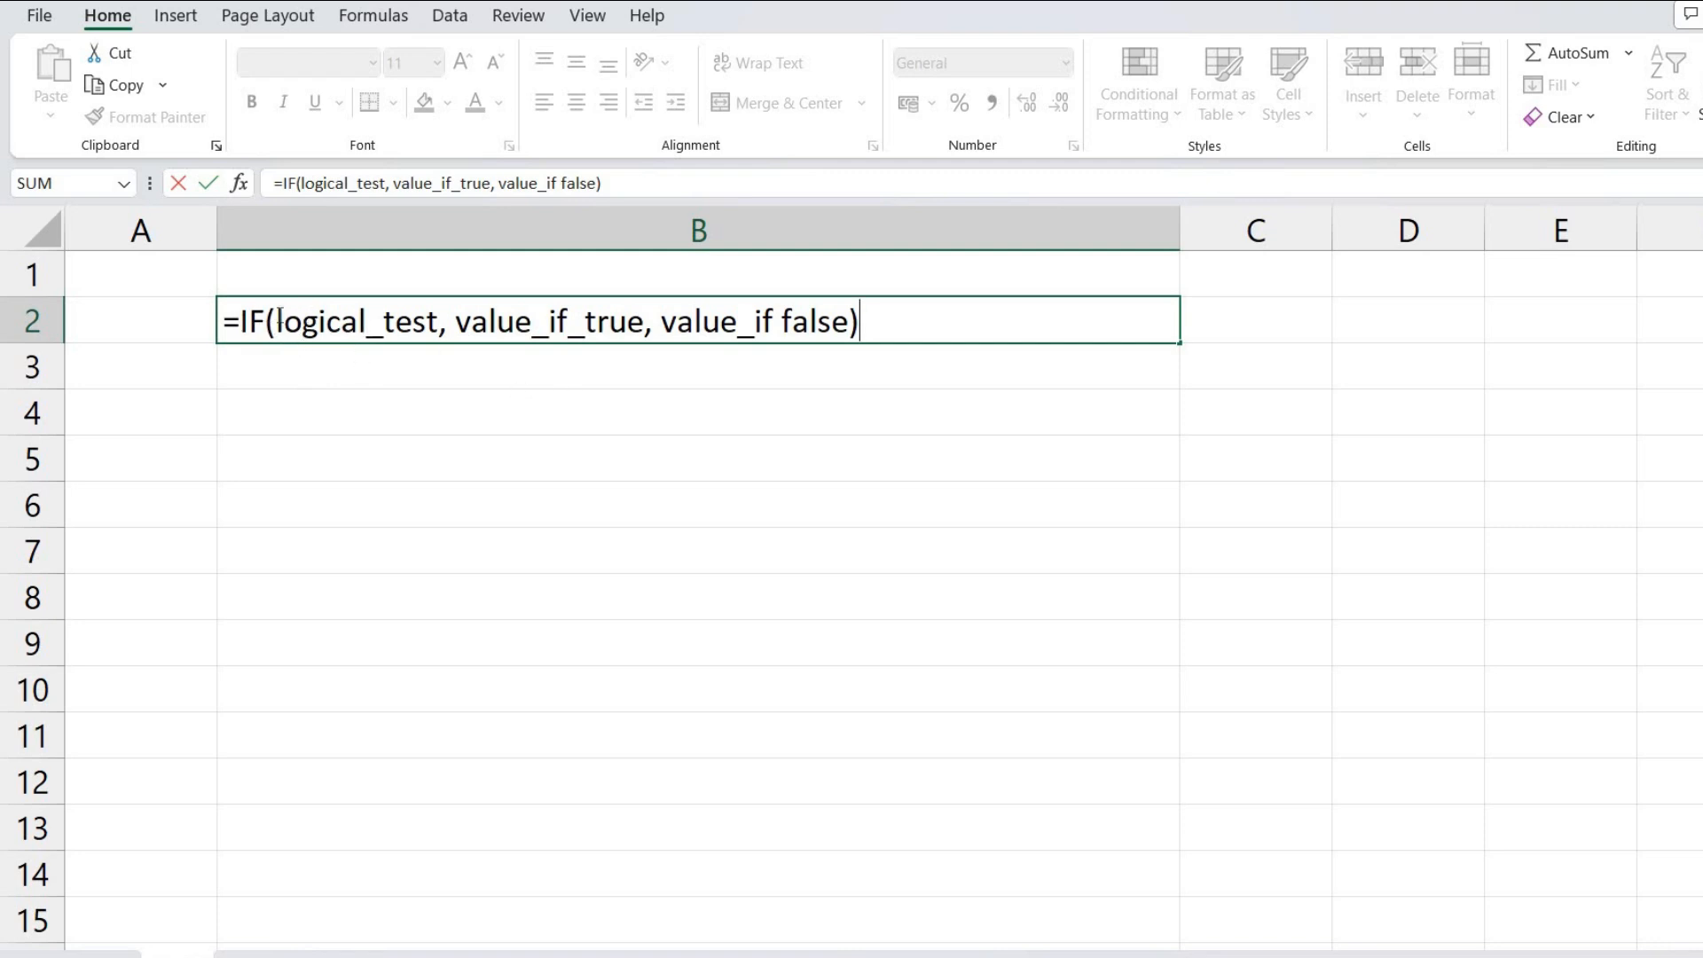
# Highlight the logical test, true value and false value arguments of the IF formula in B2 to examine its syntax
pyautogui.moveTo(276, 321); pyautogui.dragTo(437, 306)
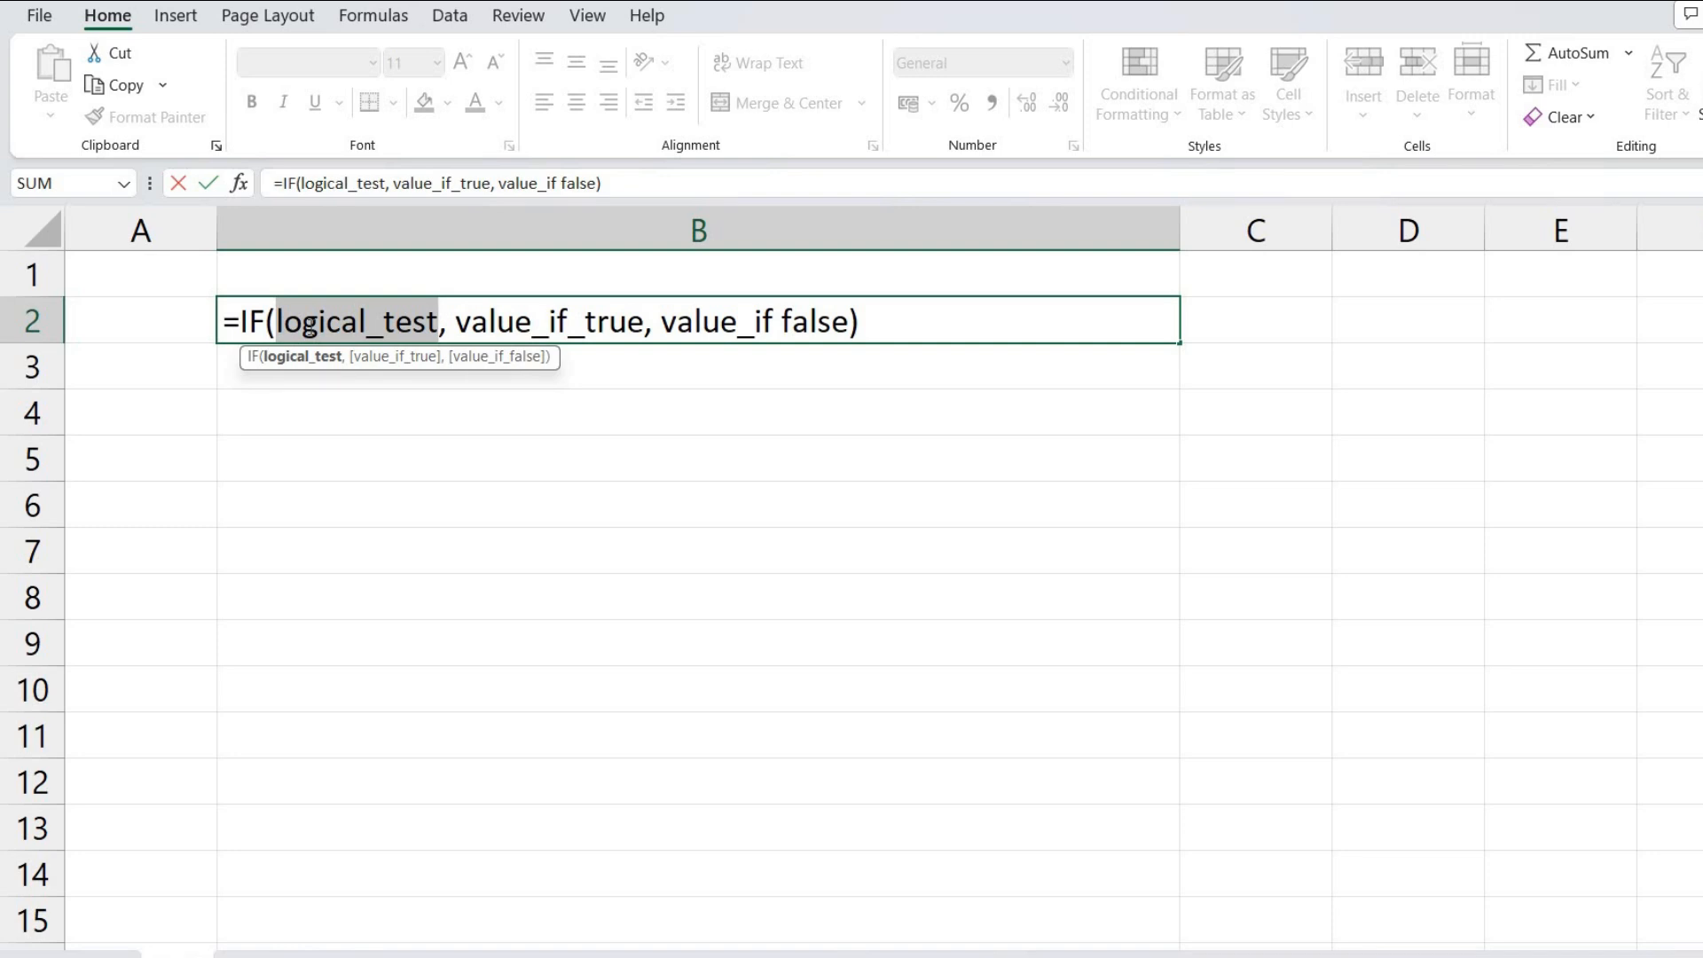
pyautogui.click(489, 321)
pyautogui.moveTo(455, 321); pyautogui.dragTo(658, 321)
pyautogui.click(662, 321)
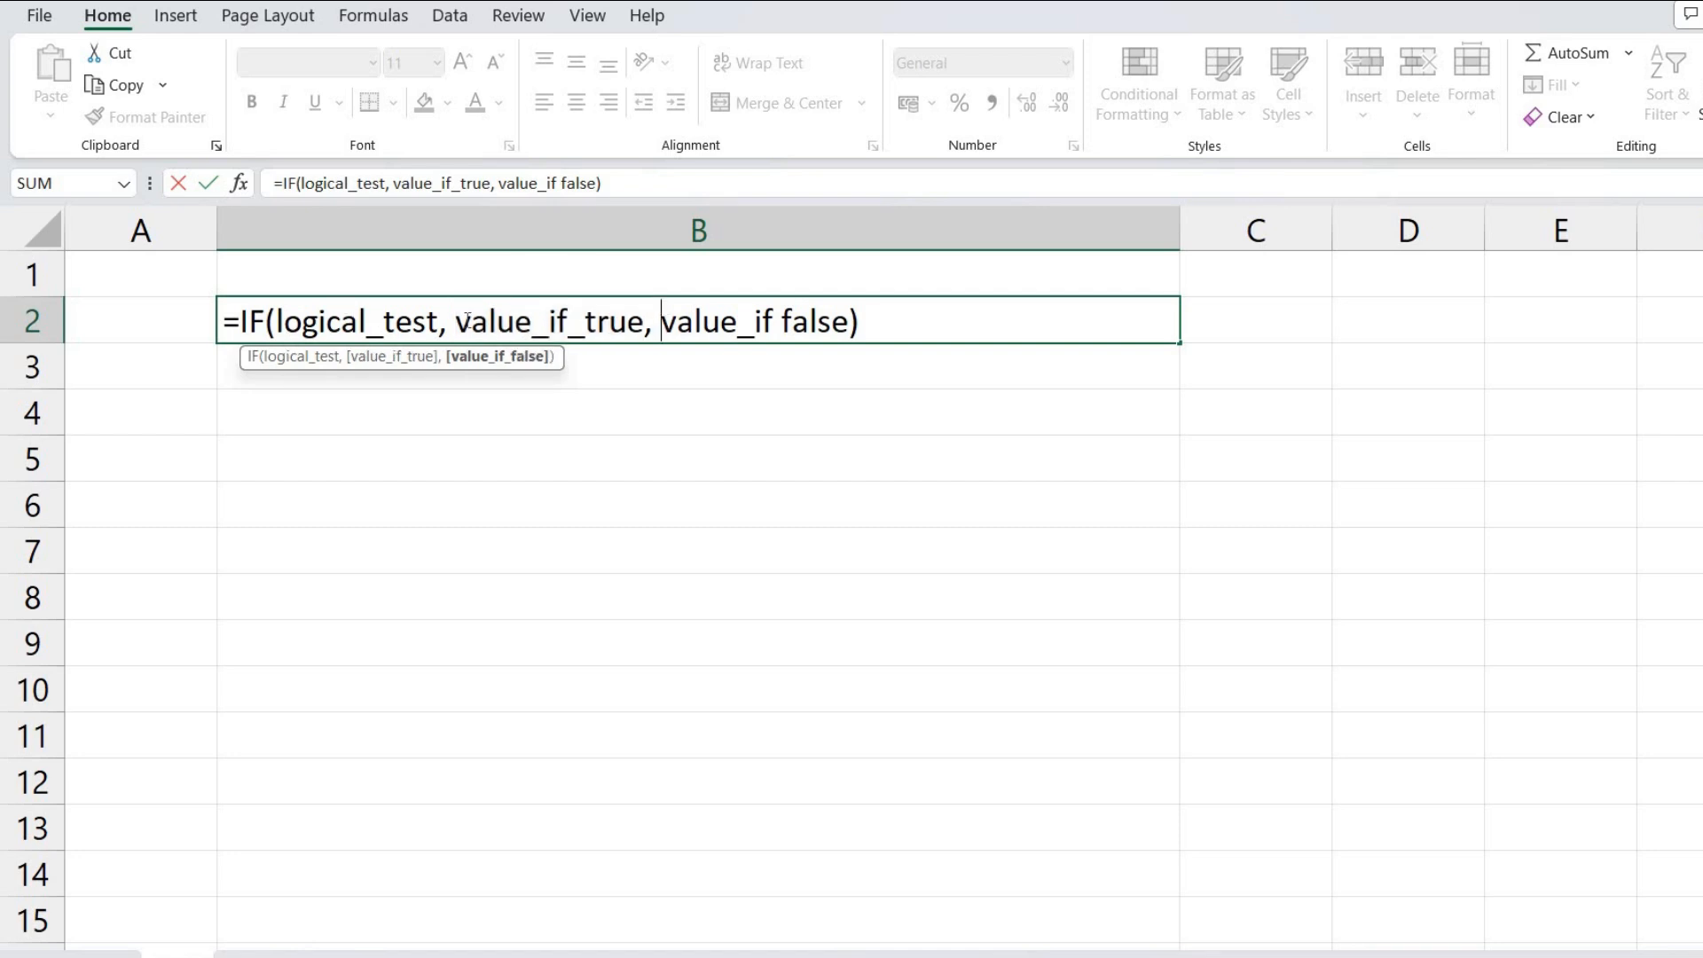
pyautogui.moveTo(654, 321); pyautogui.dragTo(859, 321)
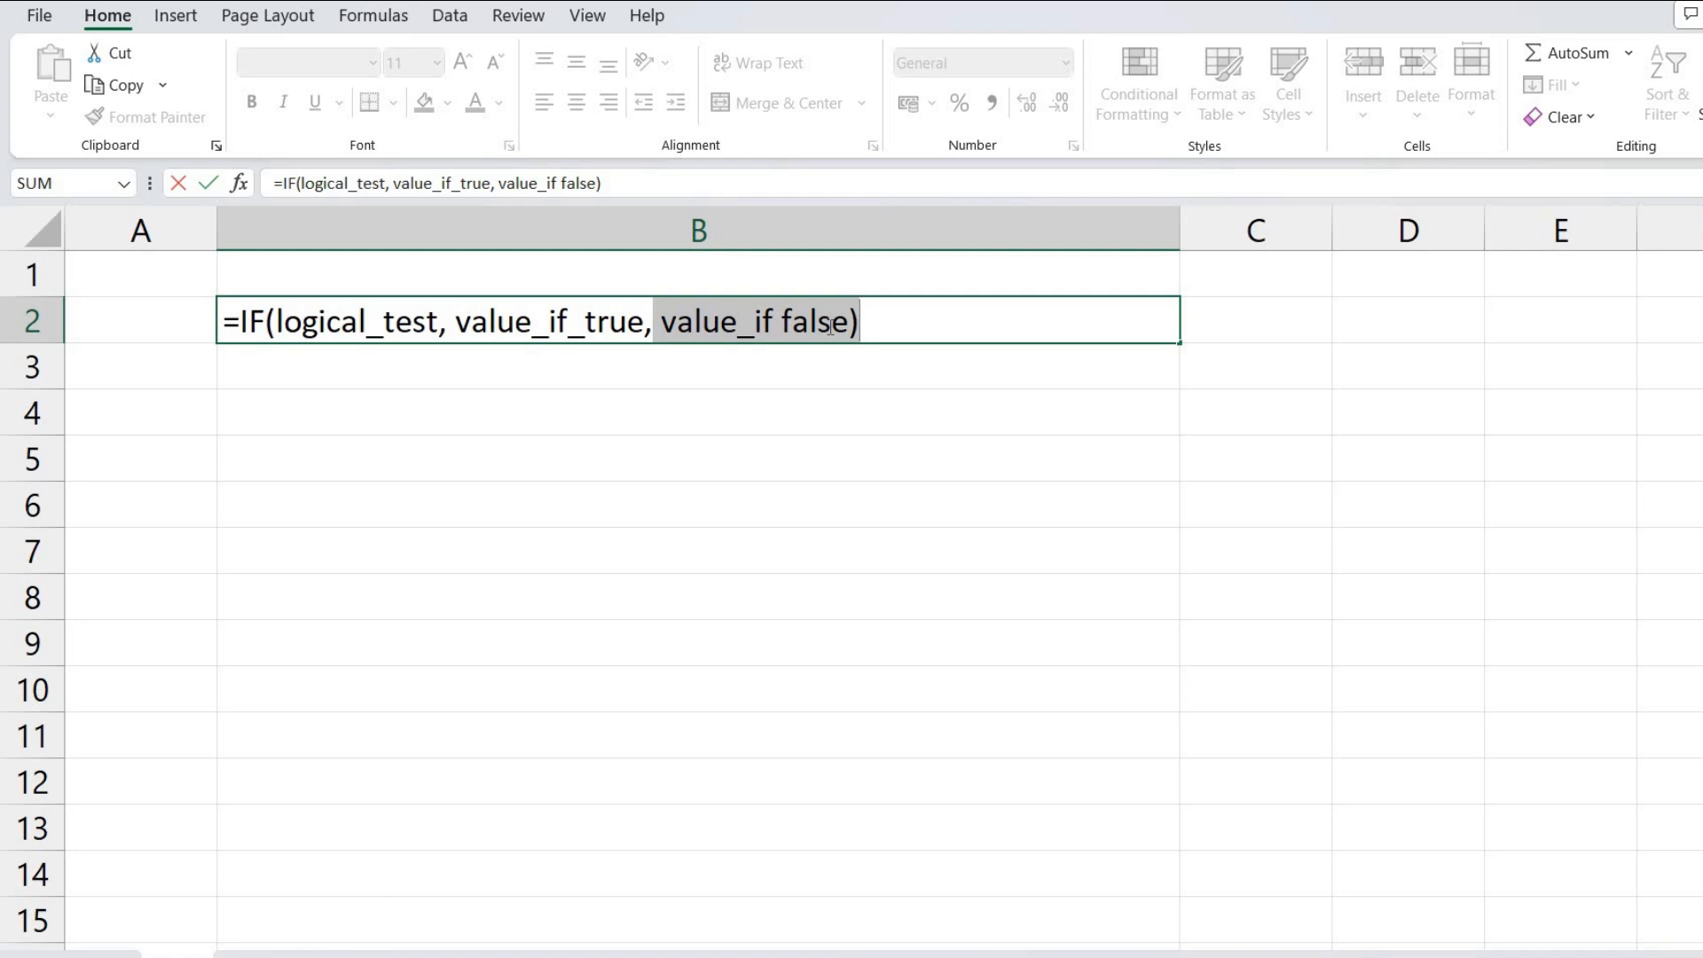
pyautogui.moveTo(278, 328); pyautogui.dragTo(440, 316)
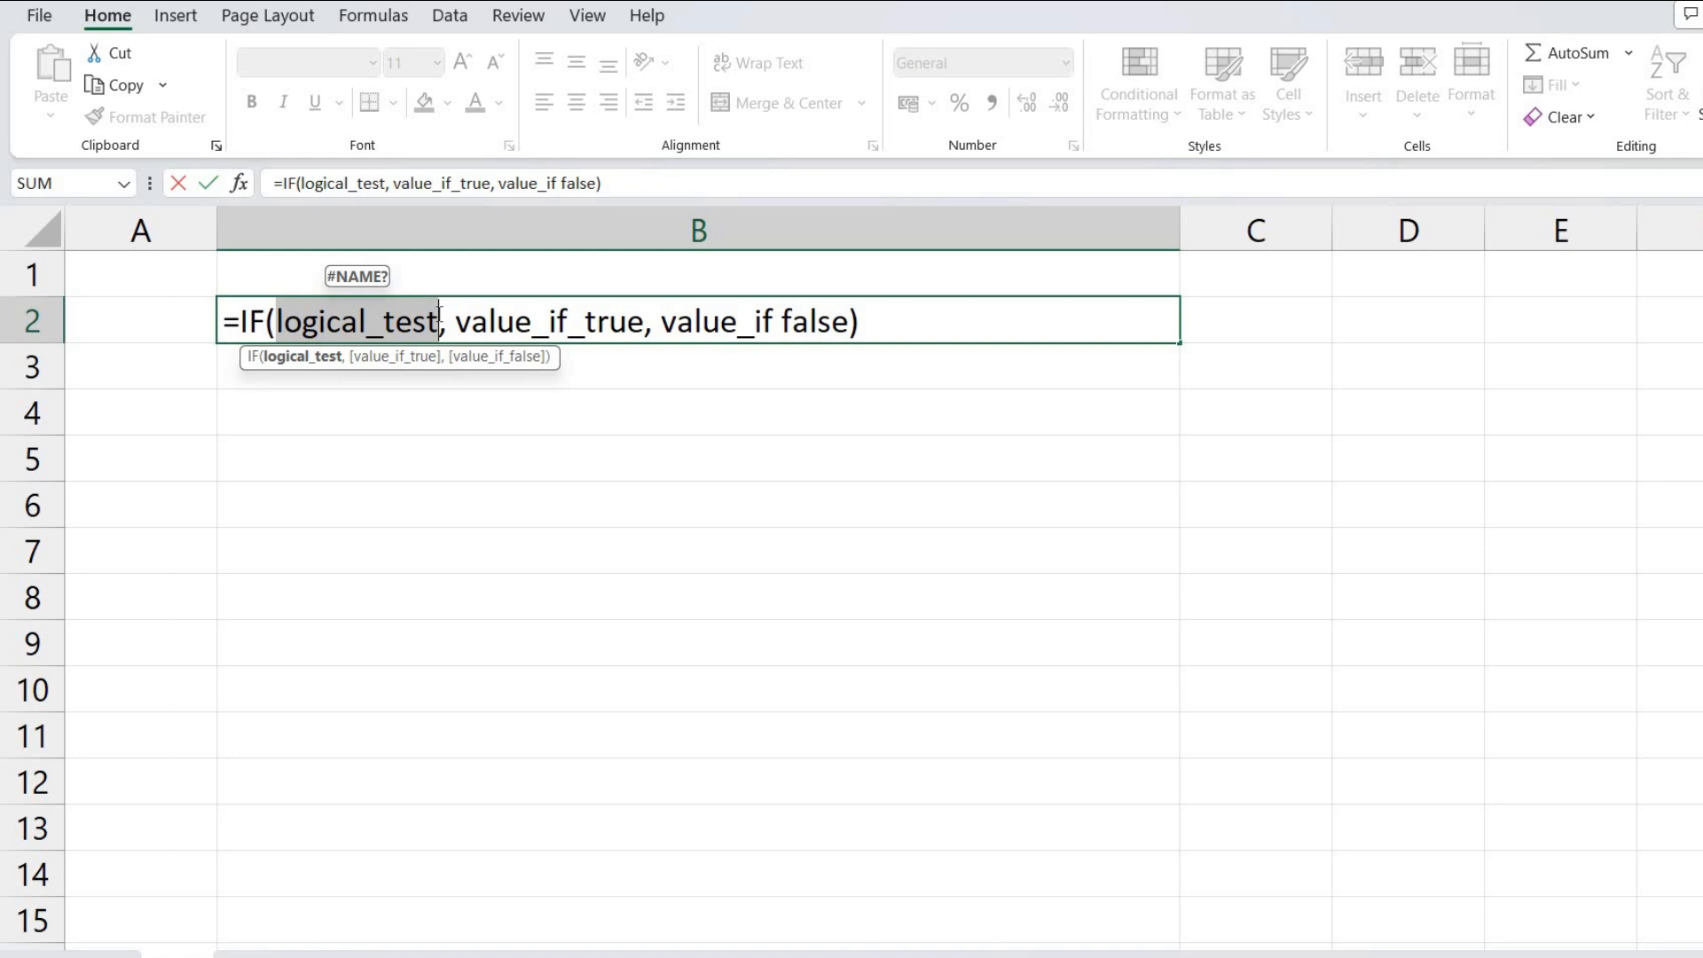
pyautogui.moveTo(449, 319); pyautogui.dragTo(647, 321)
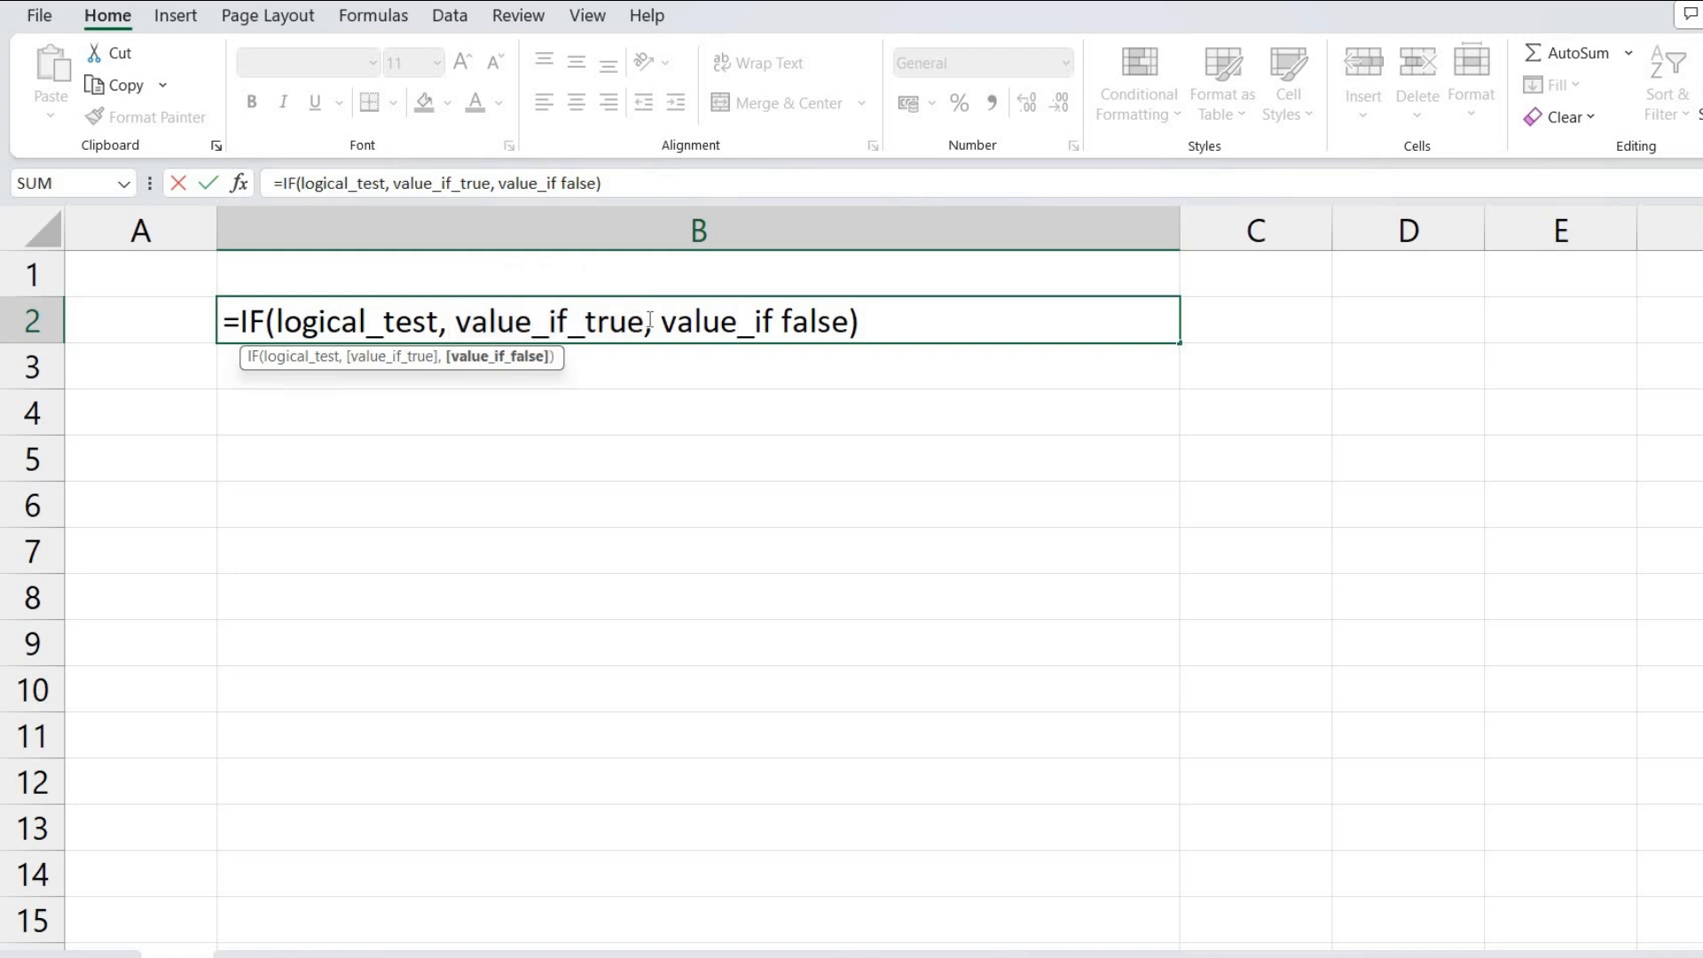
pyautogui.moveTo(654, 321); pyautogui.dragTo(849, 321)
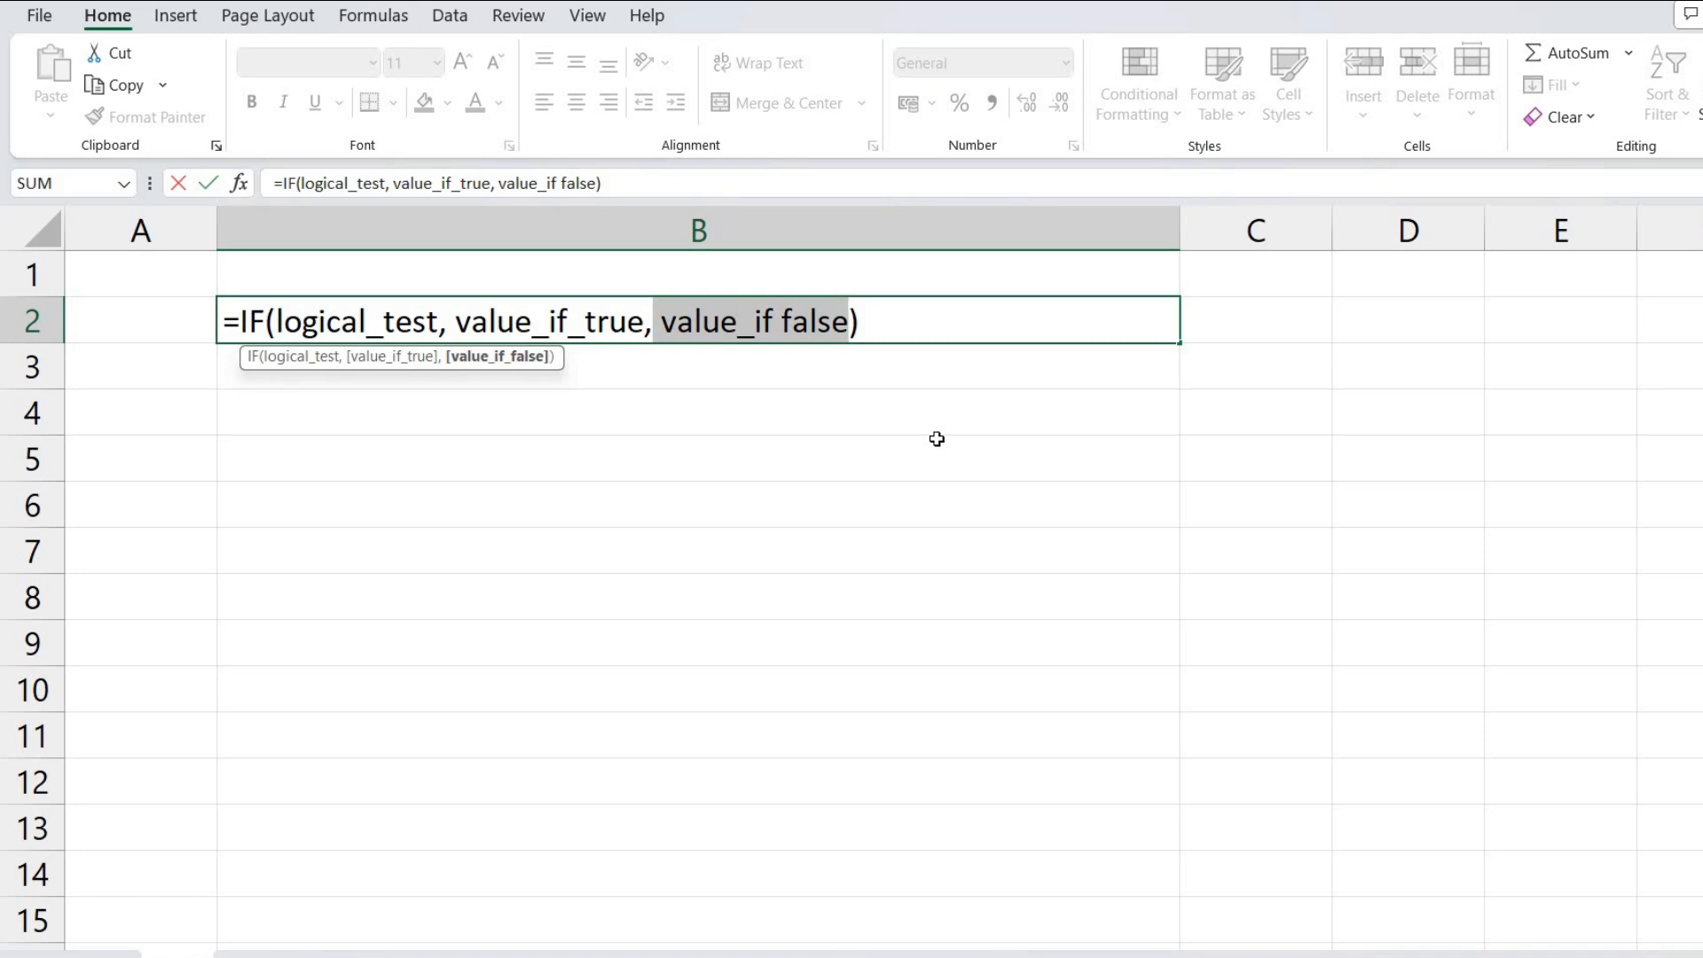
# Try to commit the sample IF formula in B2, then discard the entry and leave the cell empty
pyautogui.click(807, 460)
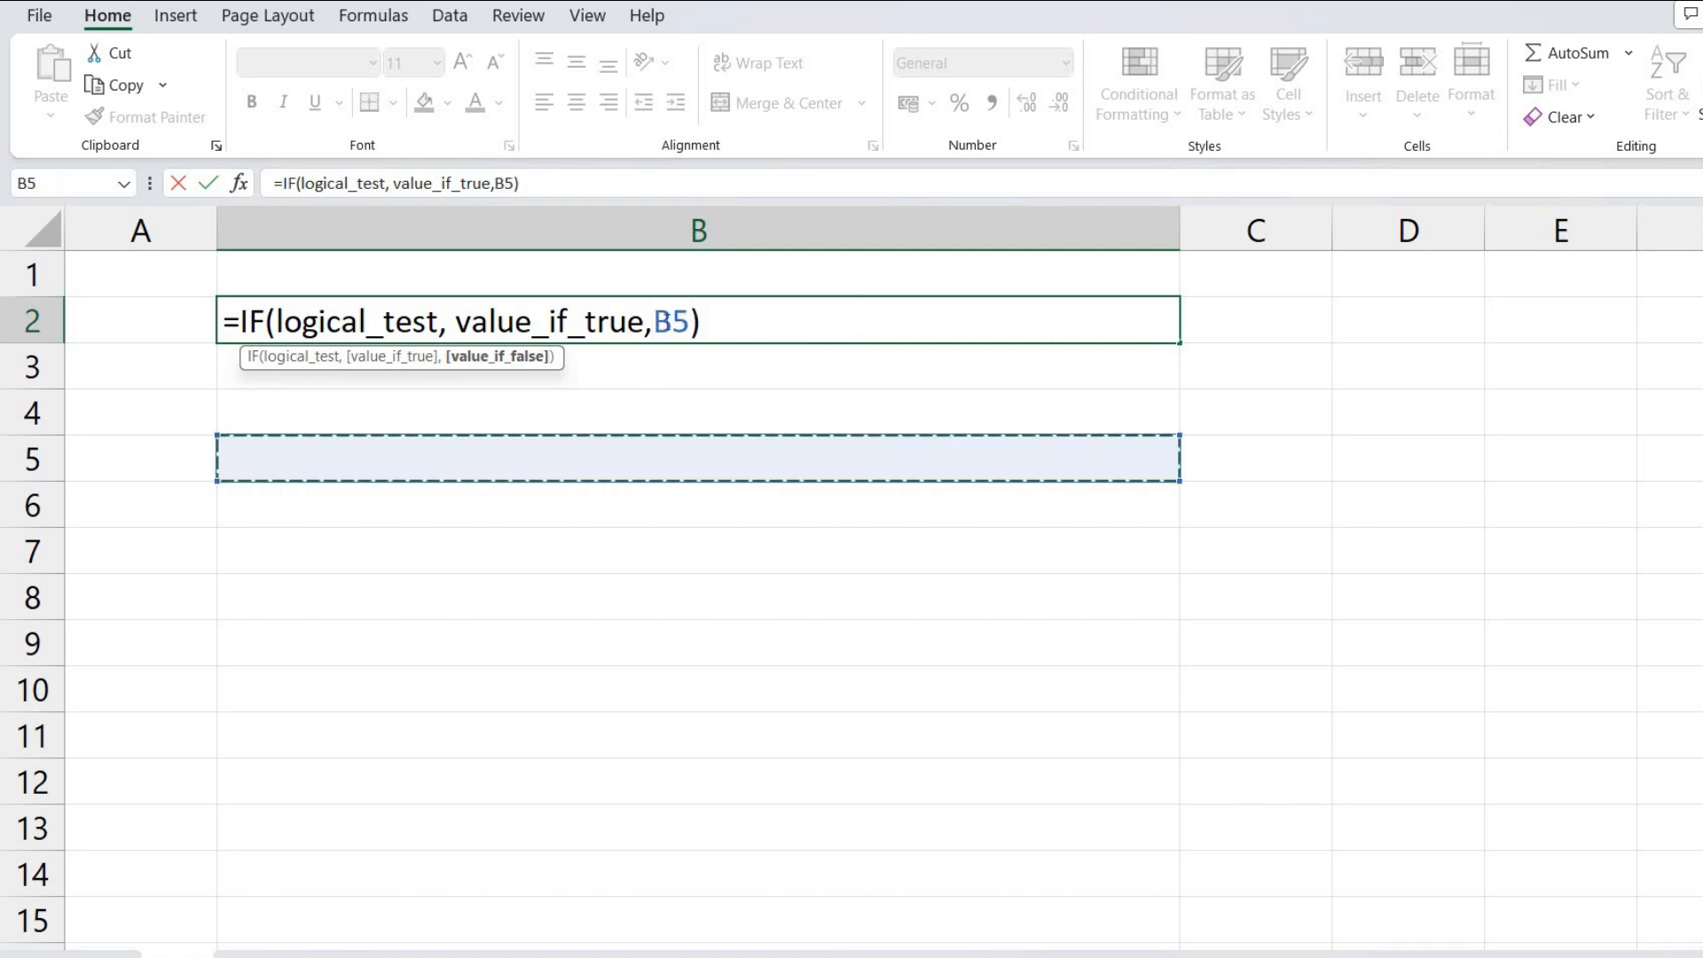
pyautogui.hotkey('ctrl', 'z')
pyautogui.press('Return')
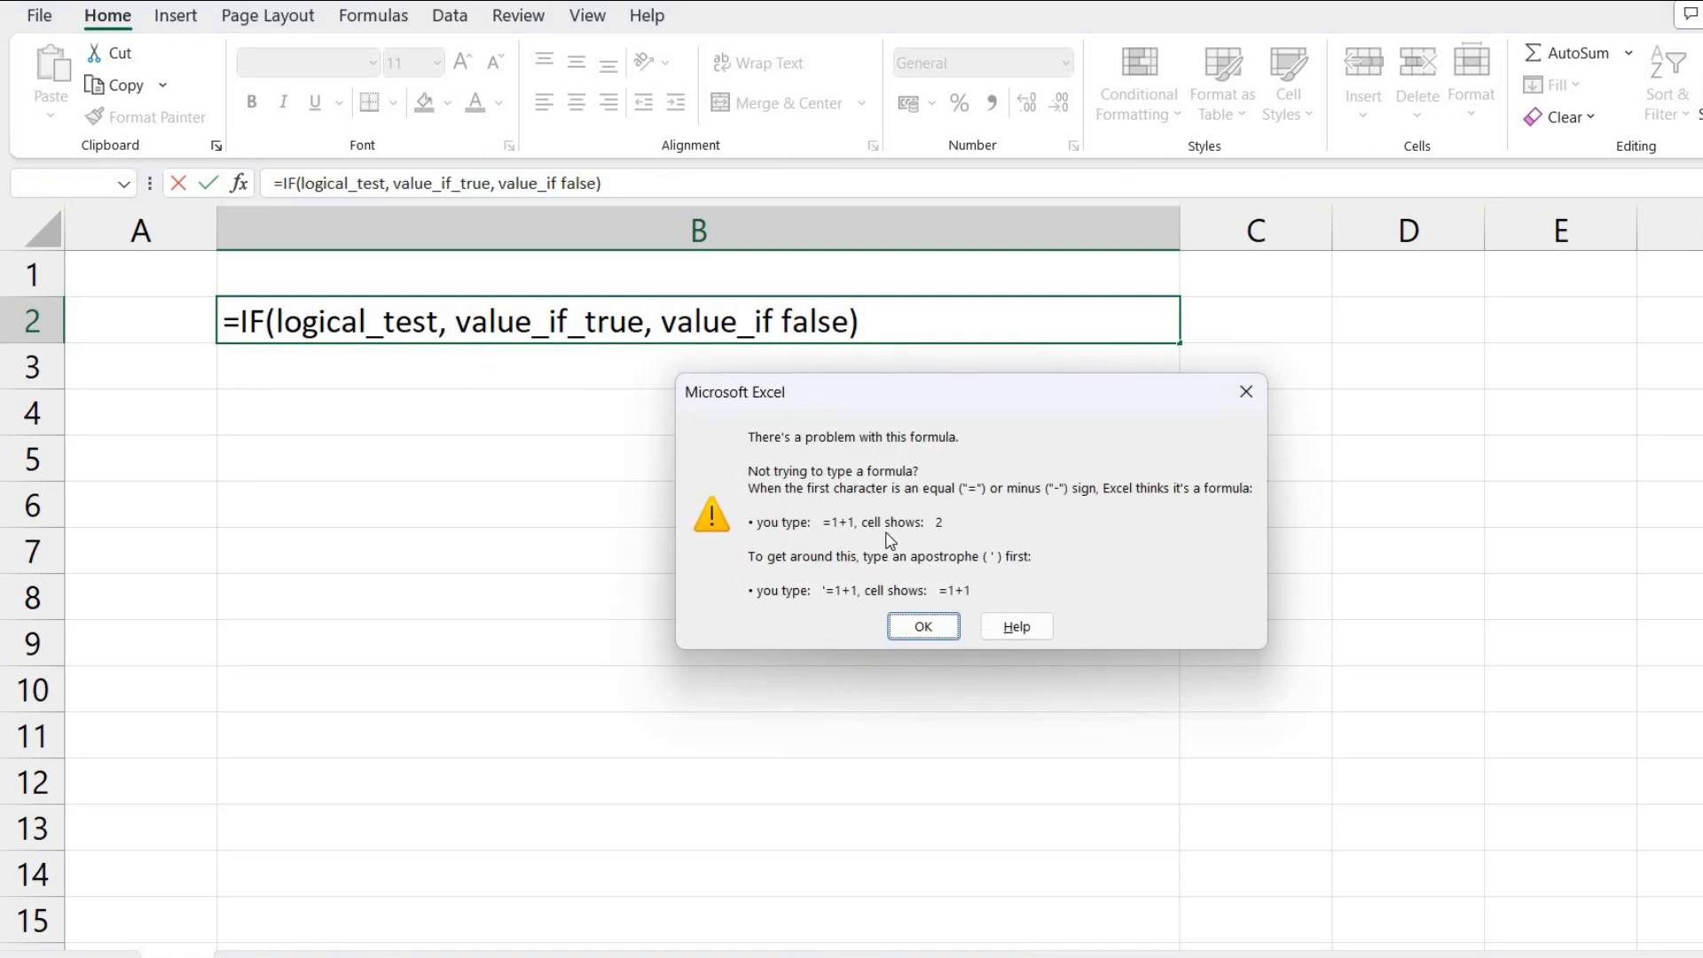
pyautogui.click(923, 628)
pyautogui.press('Escape')
pyautogui.write('=')
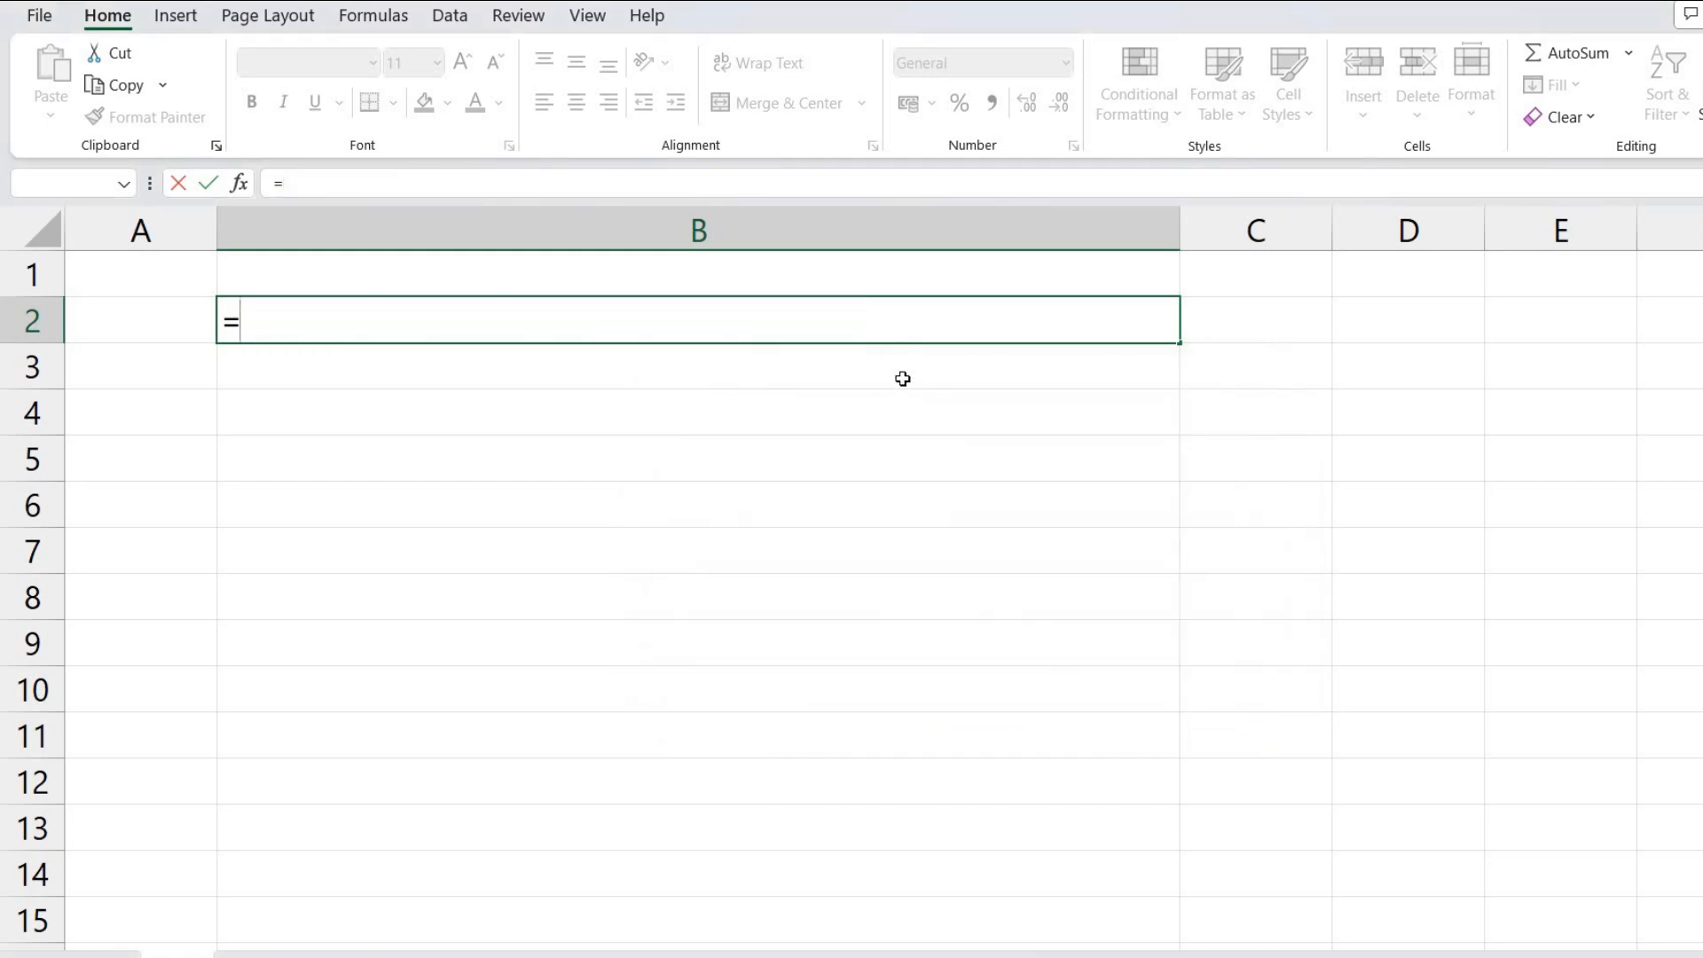
pyautogui.press('Escape')
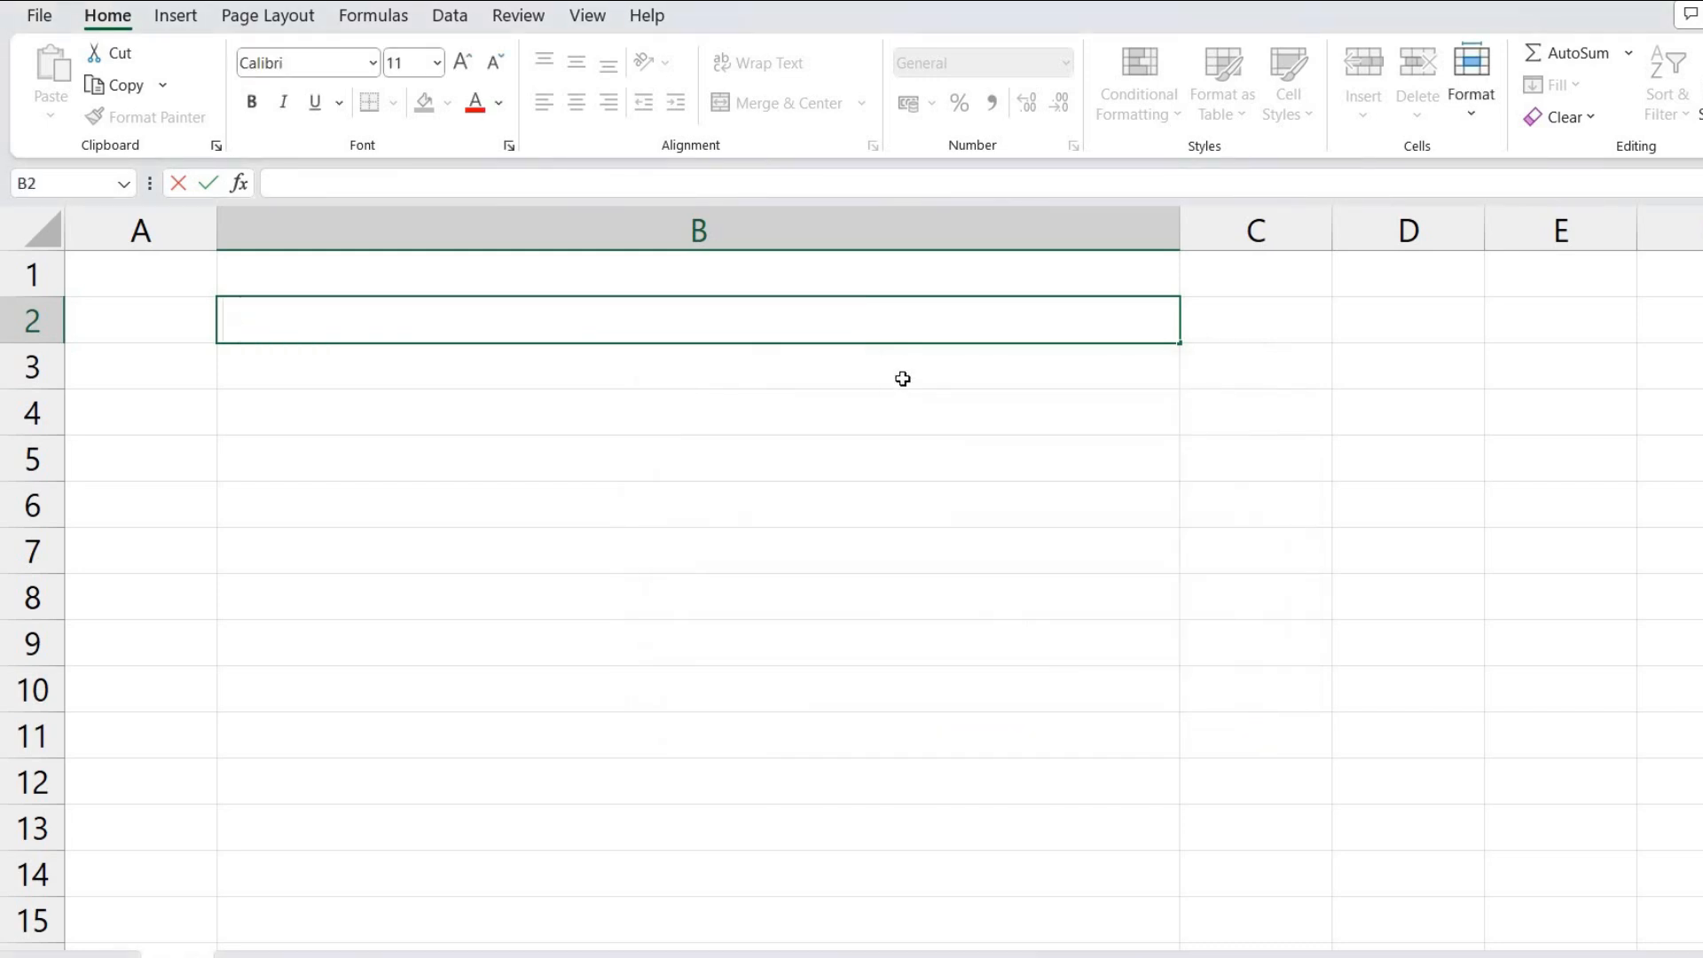
# Narrow column B until it is only slightly wider than its neighbouring columns
pyautogui.click(837, 456)
pyautogui.moveTo(1188, 235); pyautogui.dragTo(418, 256)
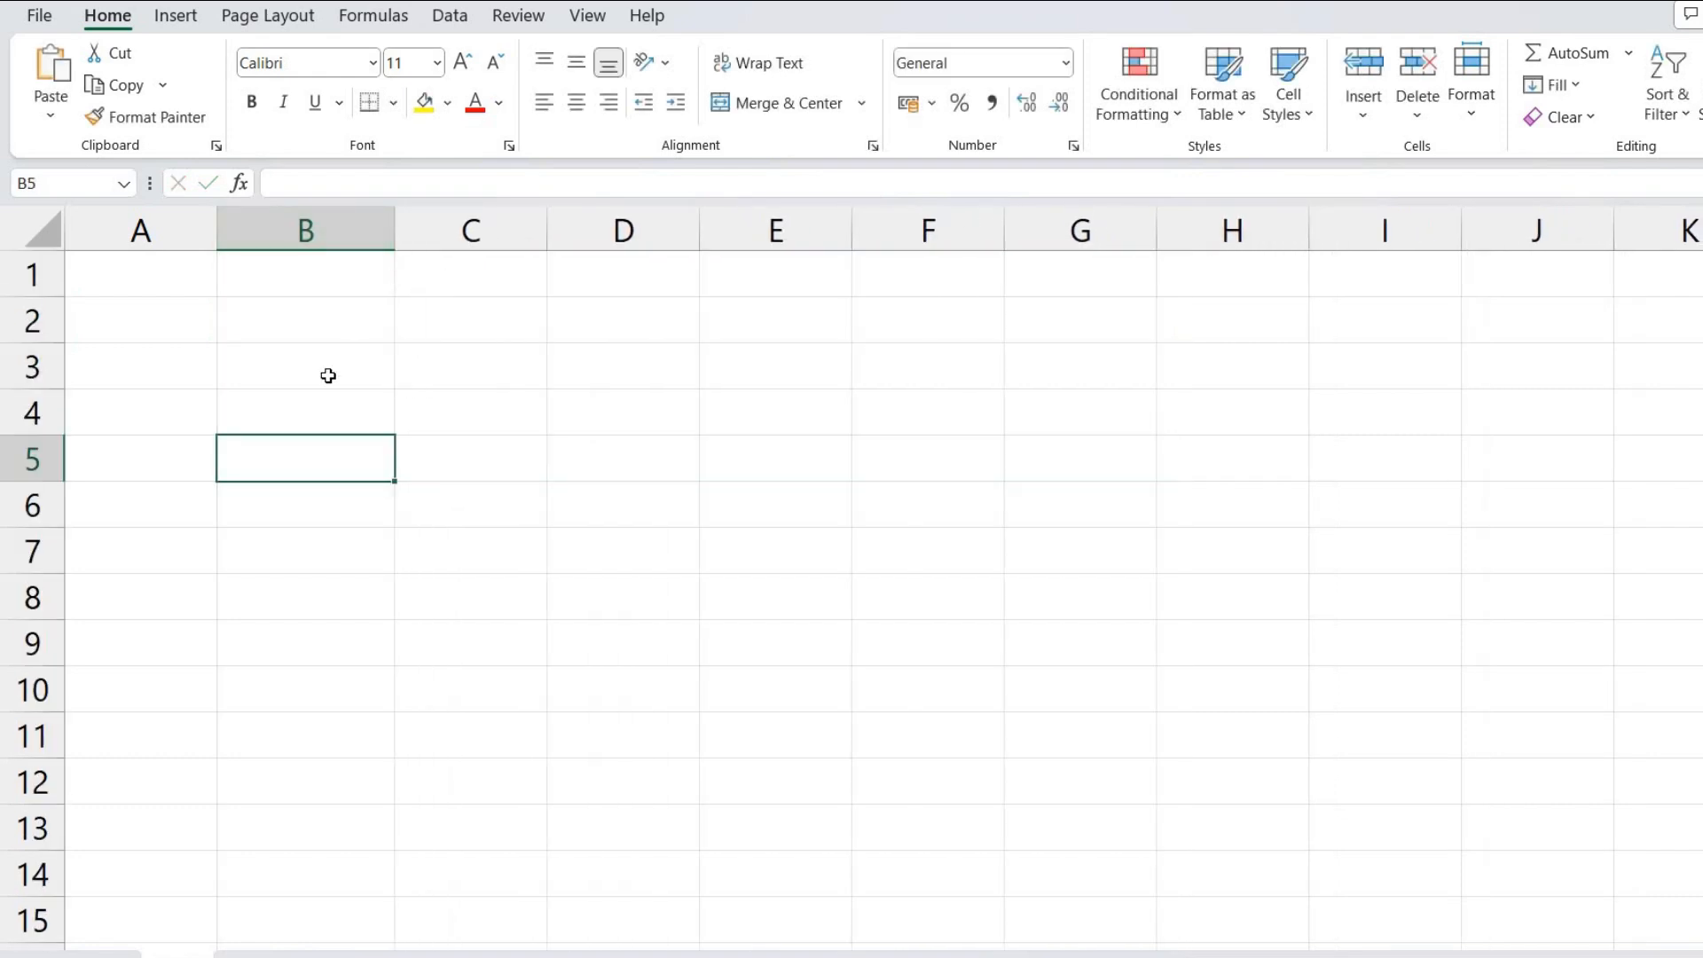
# Start an IF formula in B3 with the logical test A2>10
pyautogui.click(291, 356)
pyautogui.scroll(2, 364, 410)
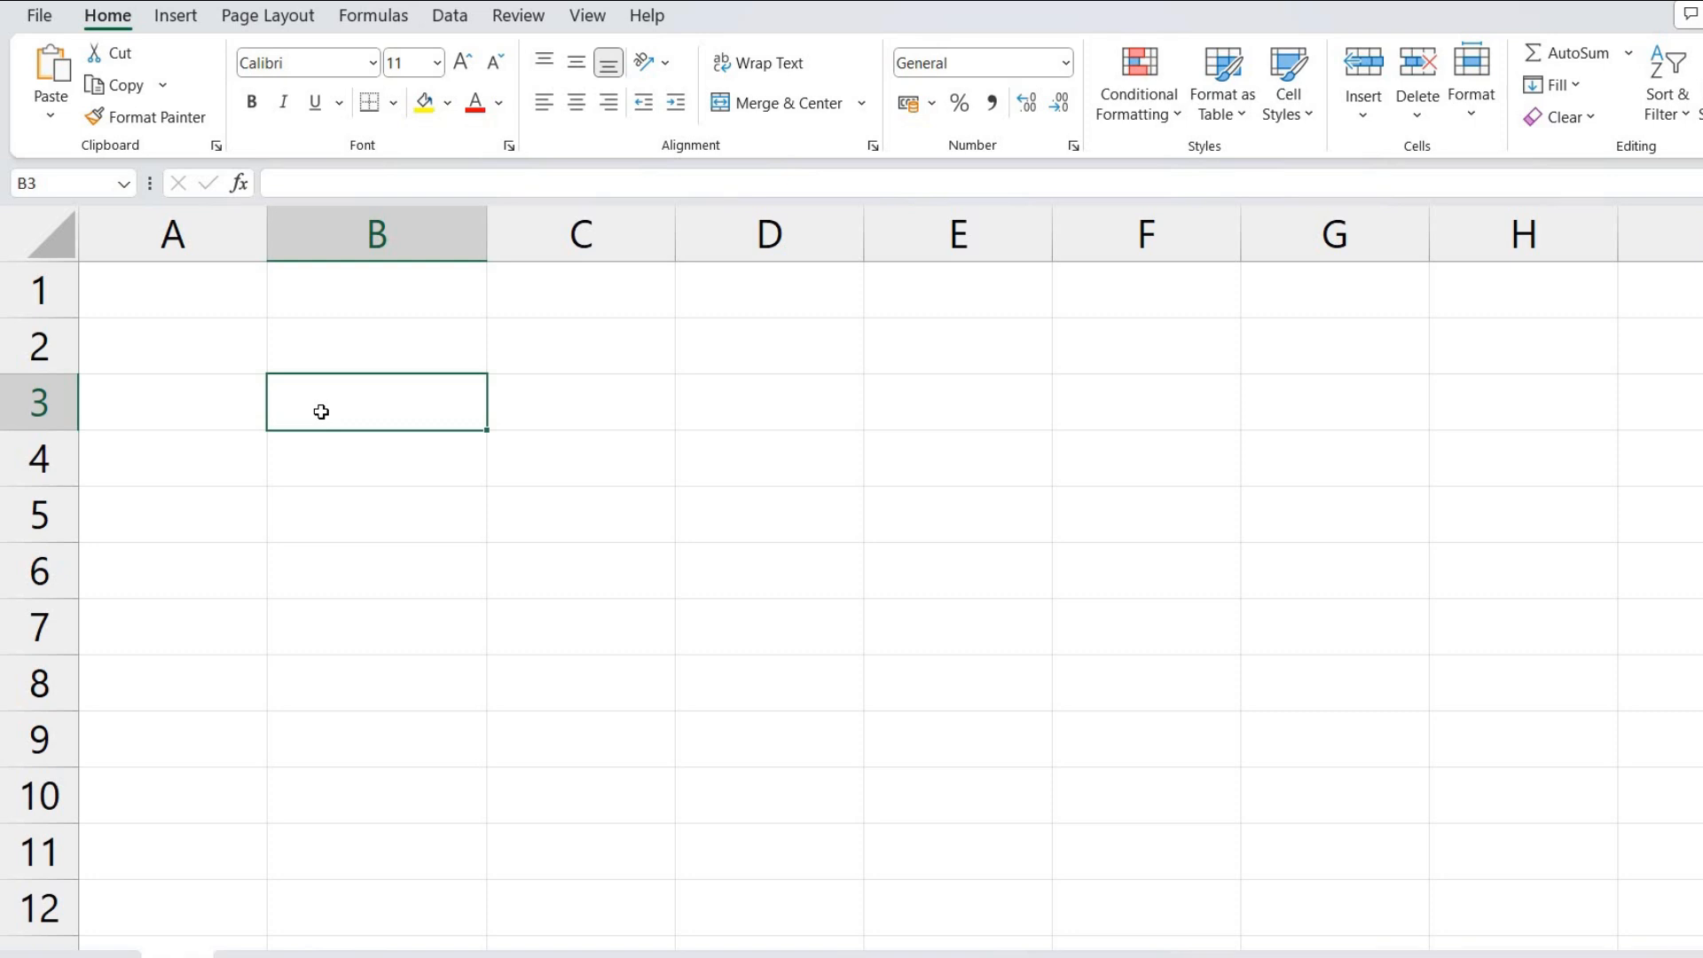
pyautogui.write('=')
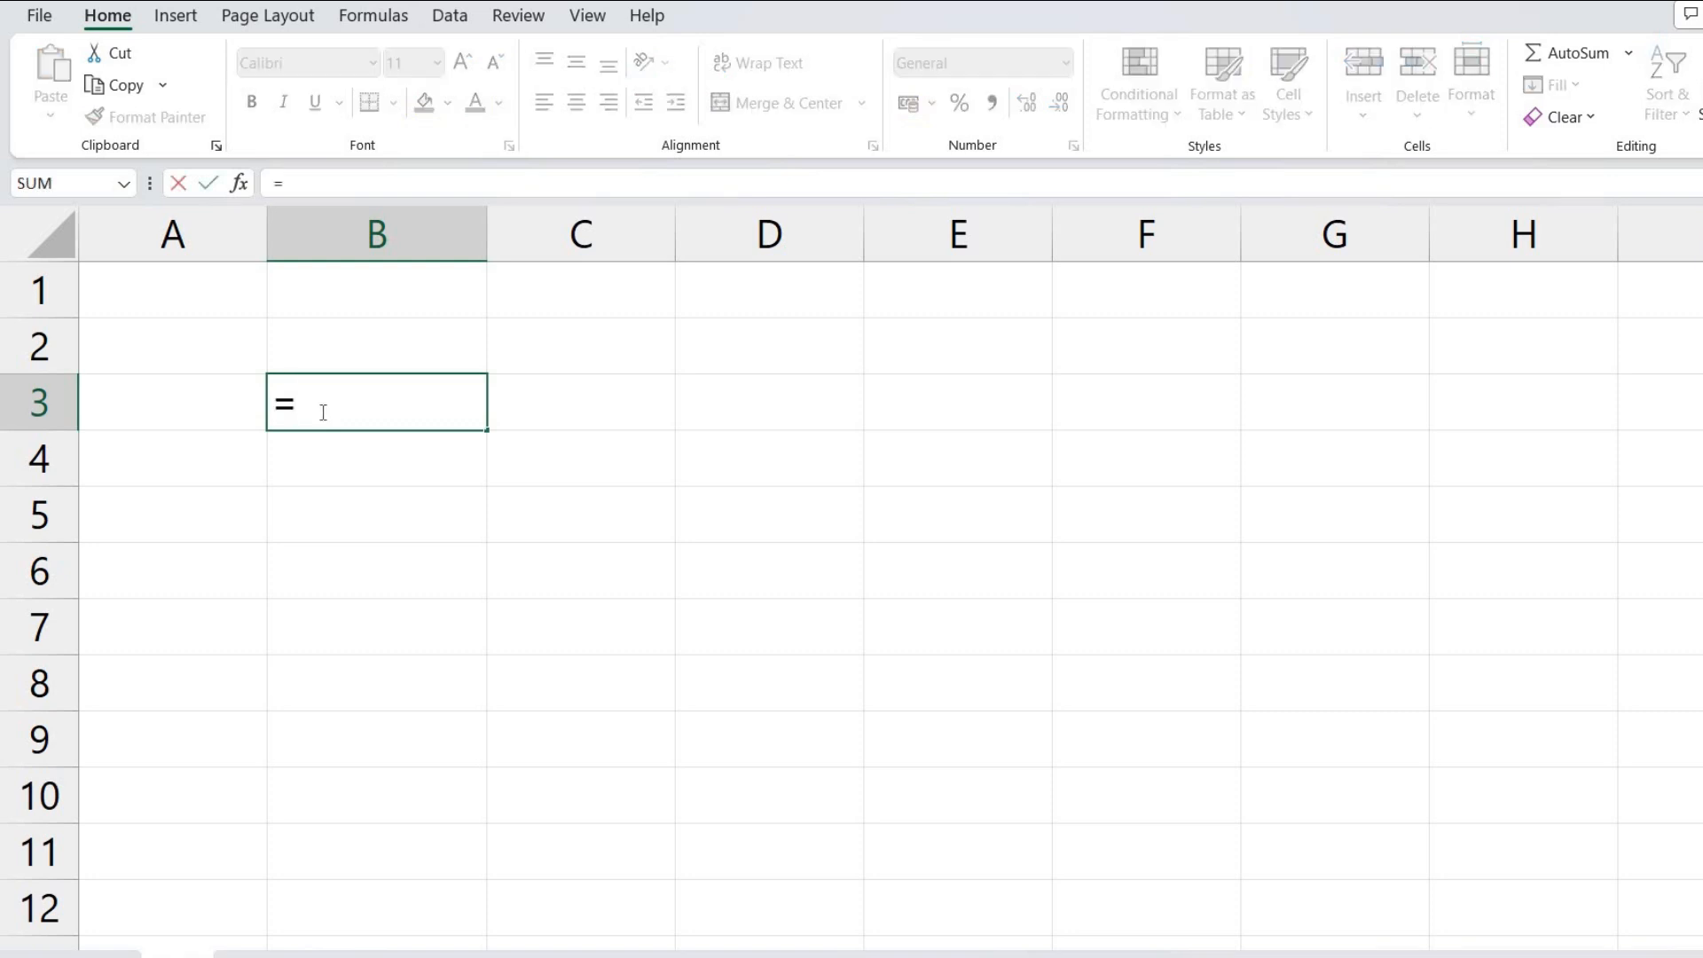
pyautogui.write('if')
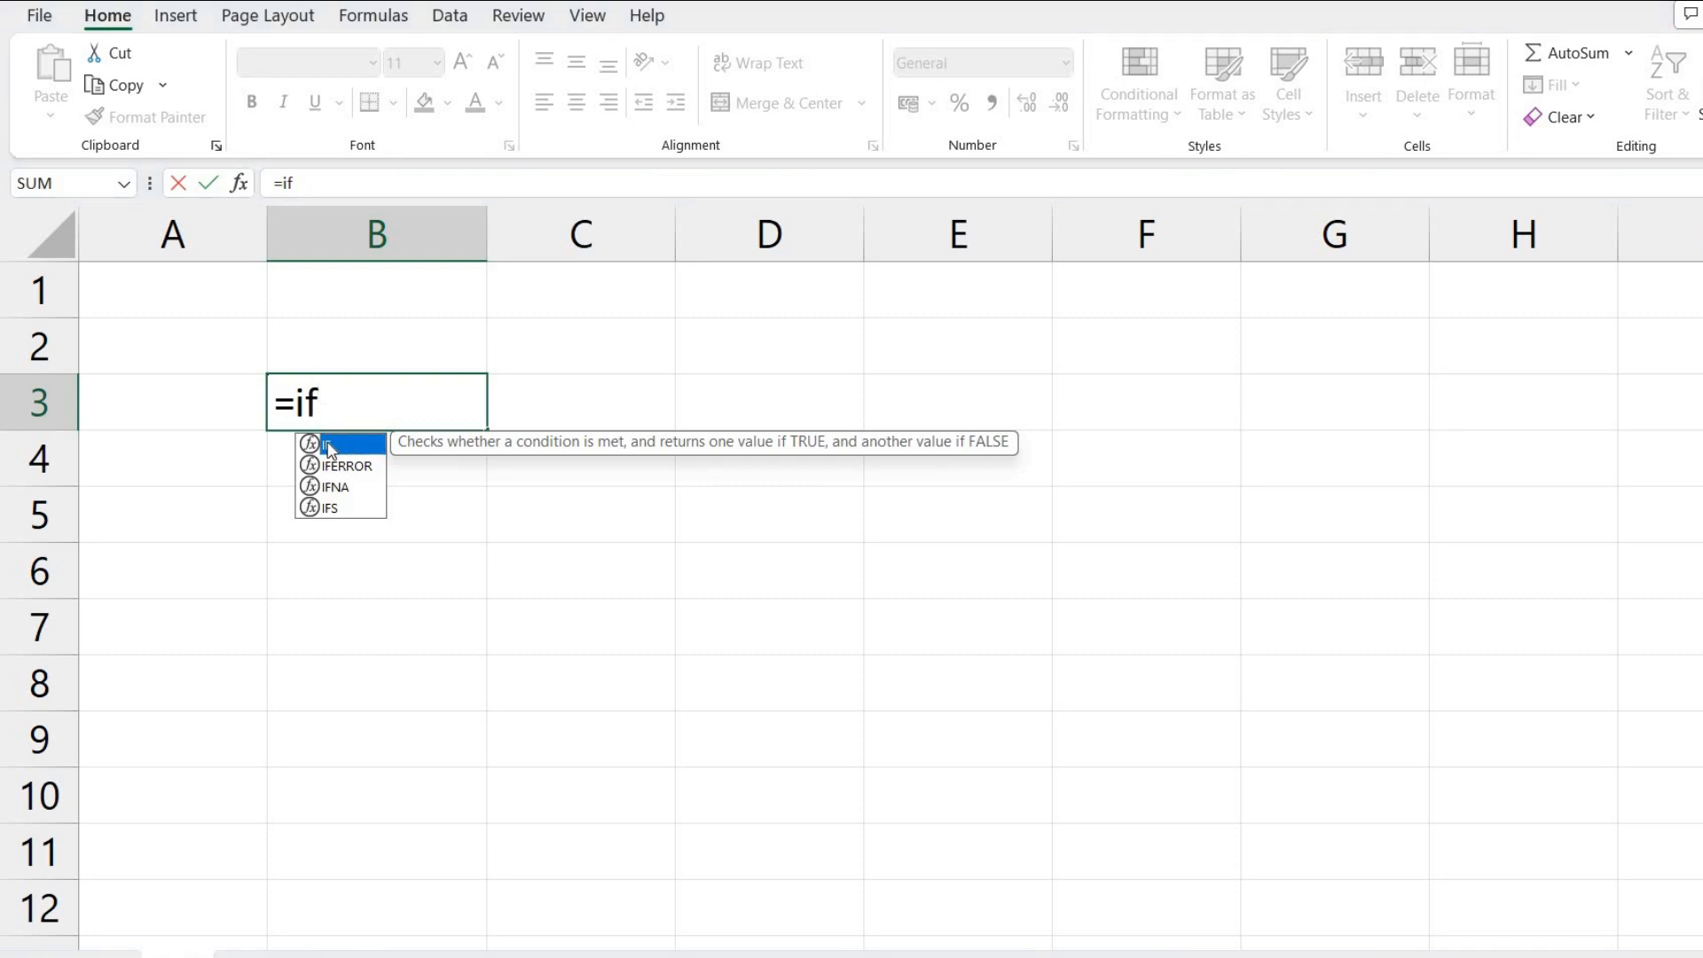
pyautogui.doubleClick(352, 447)
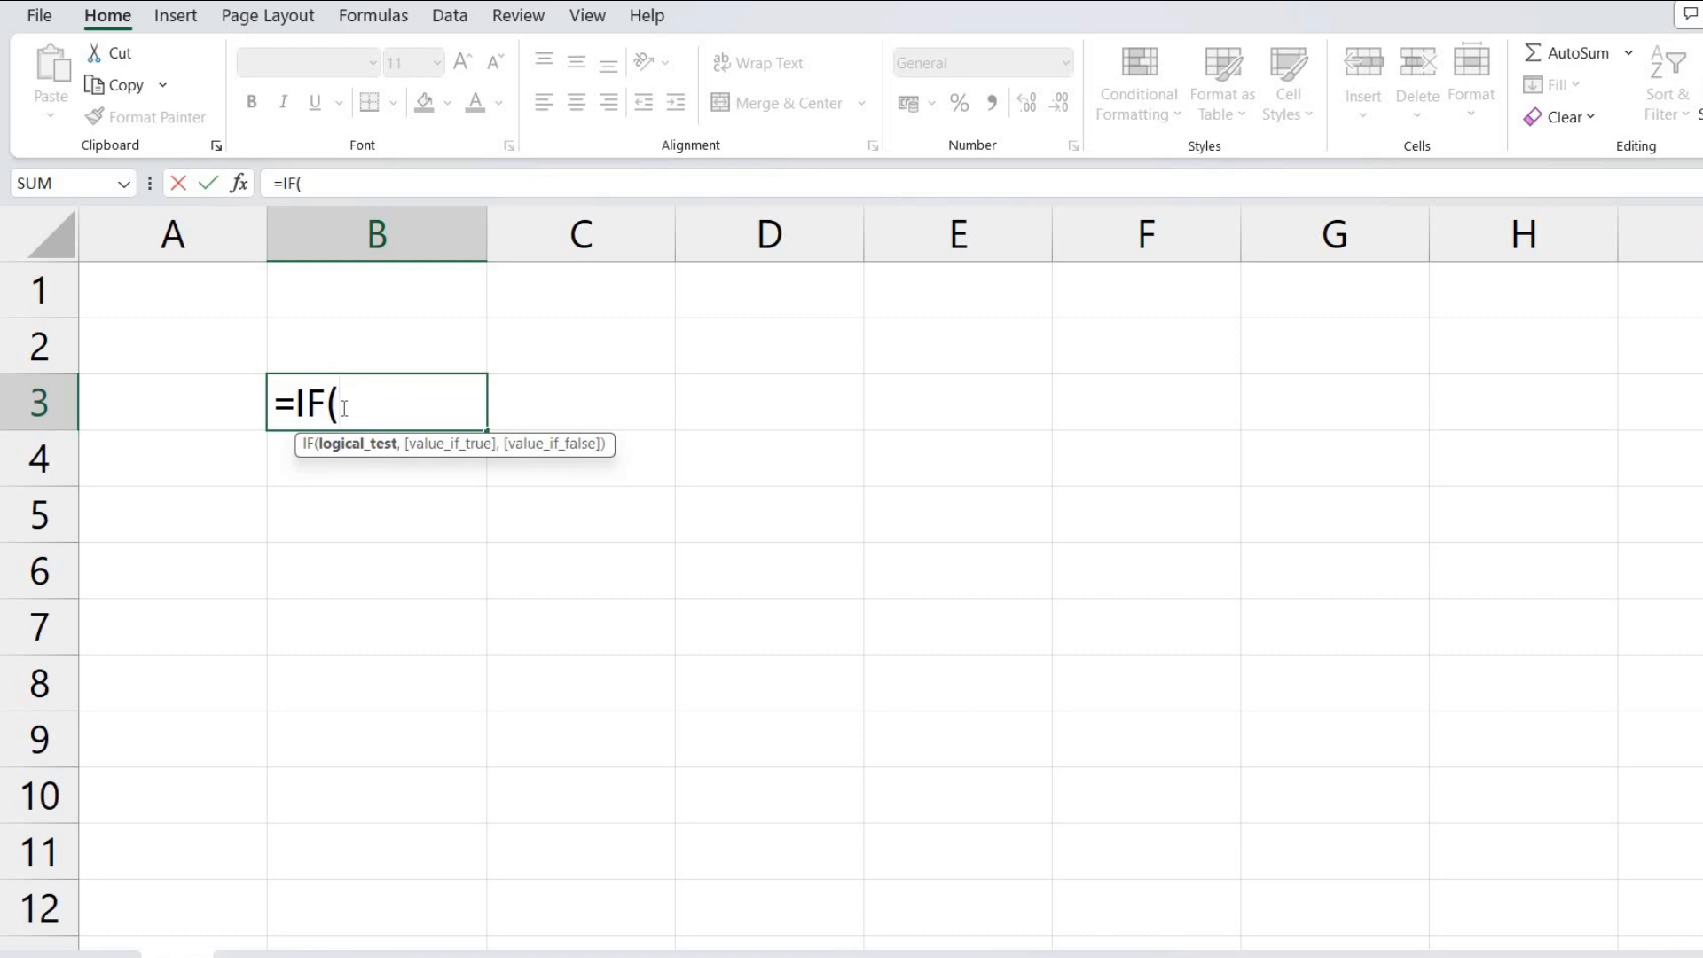
pyautogui.click(169, 339)
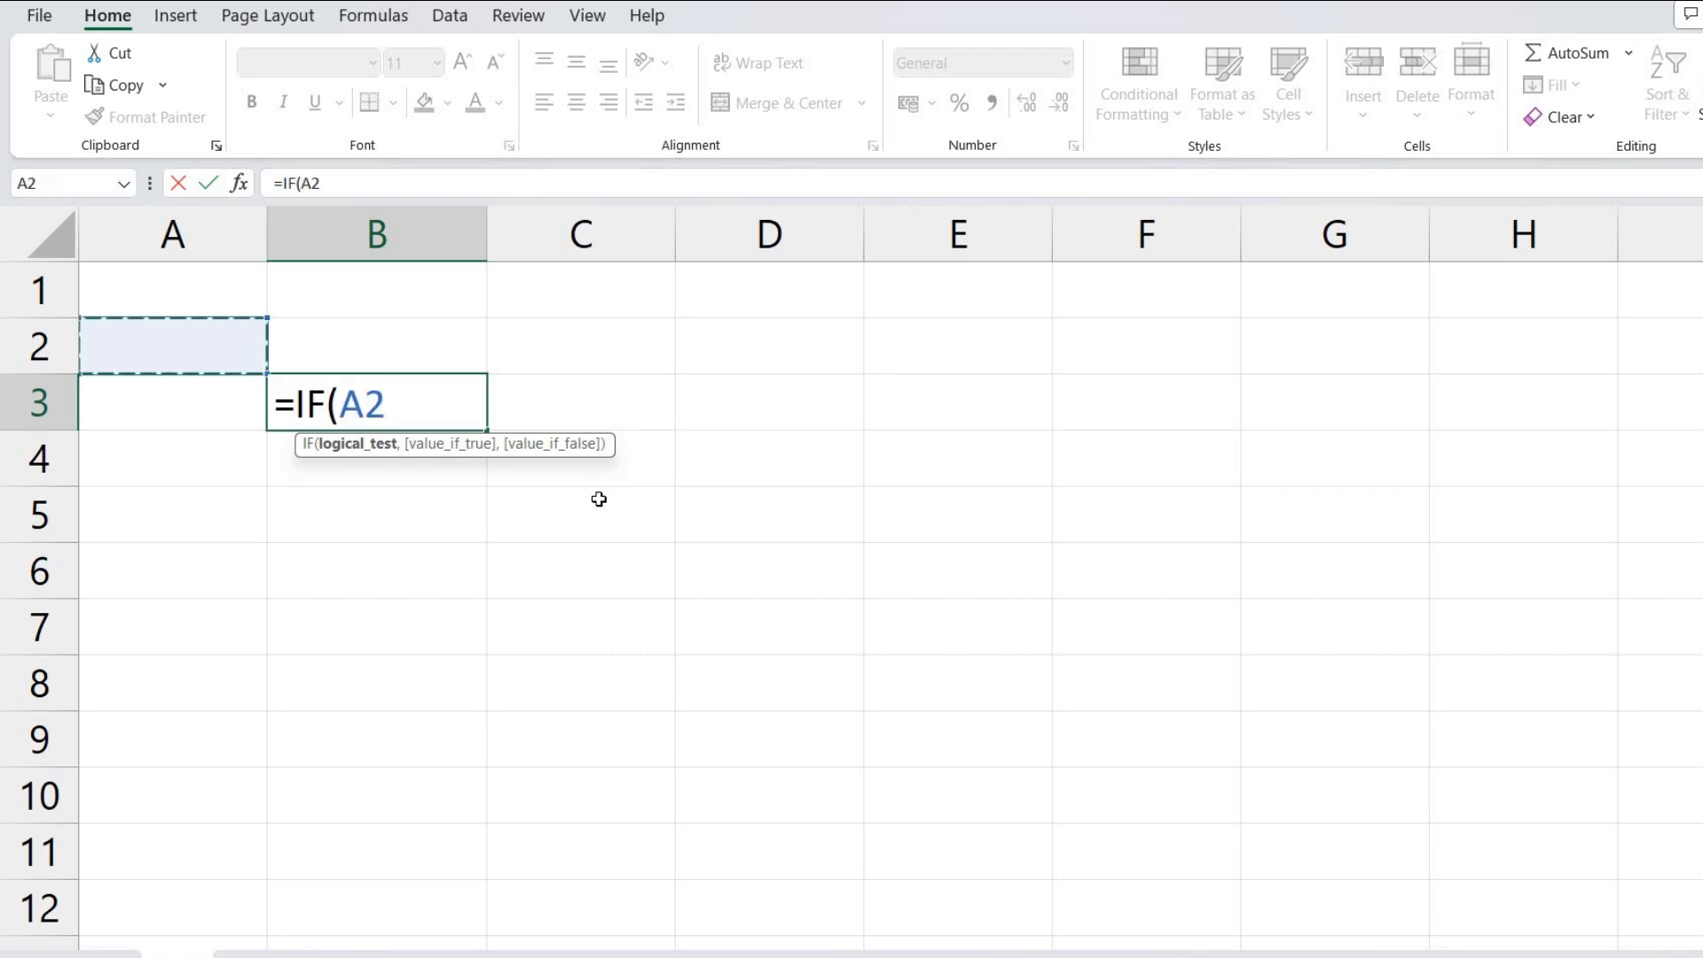
pyautogui.write('>10')
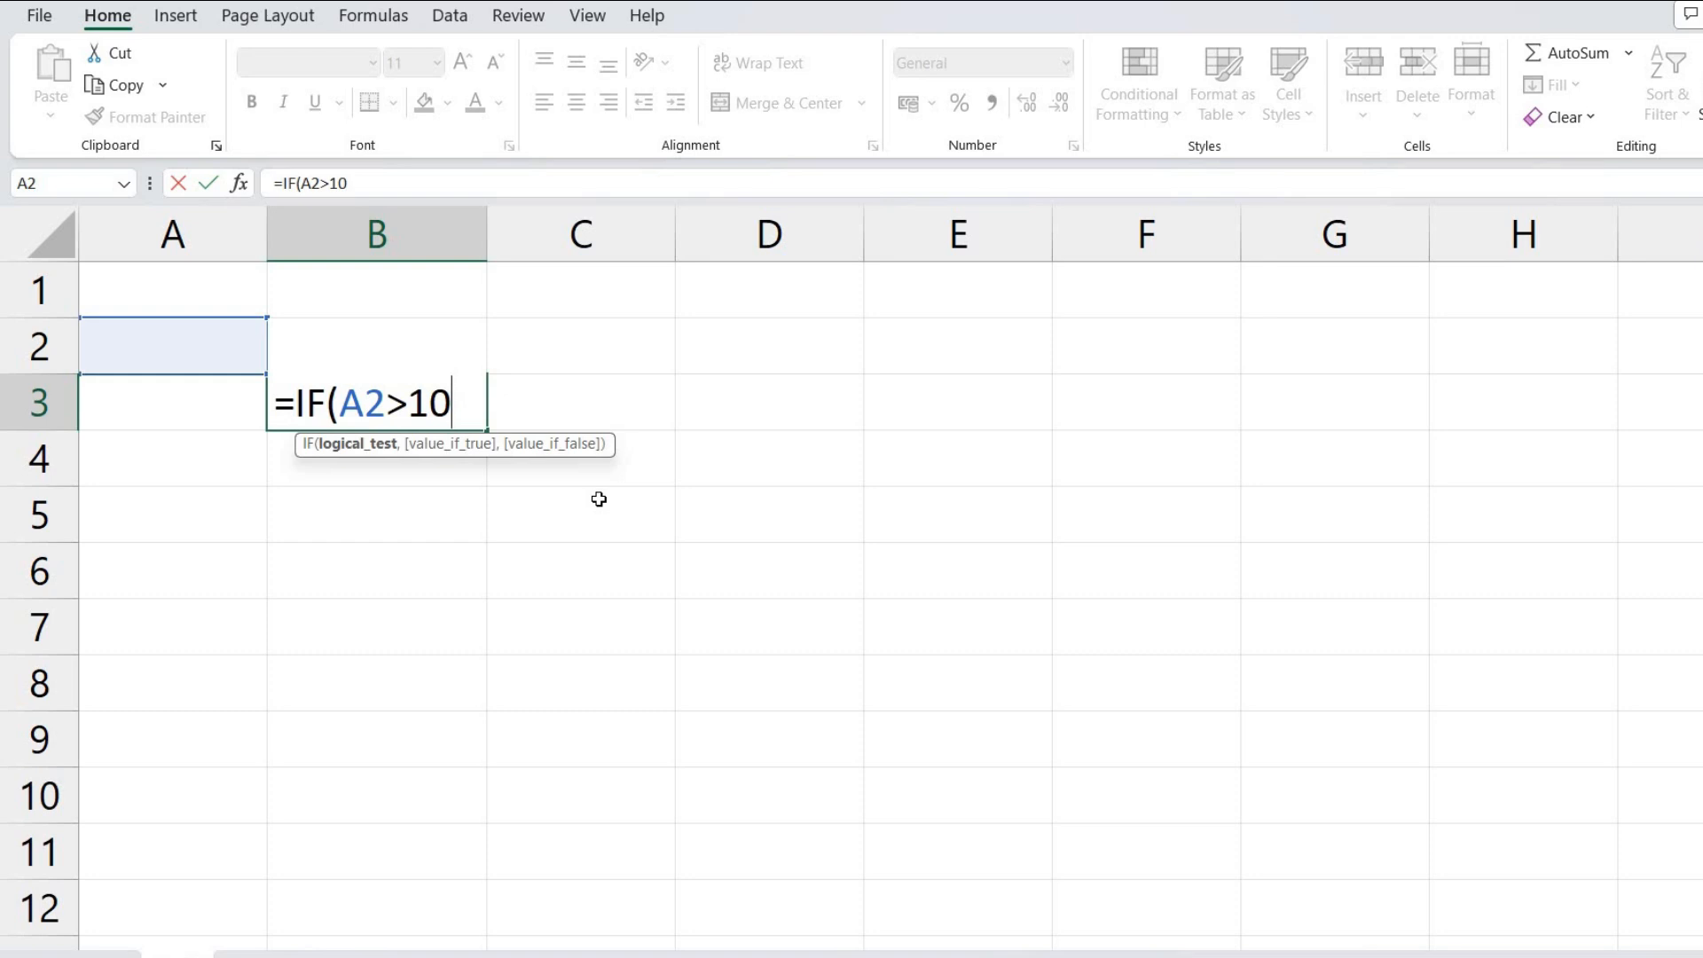
# Add the text "Greater than 10" as the value if true in the B3 formula, followed by a comma
pyautogui.write(',')
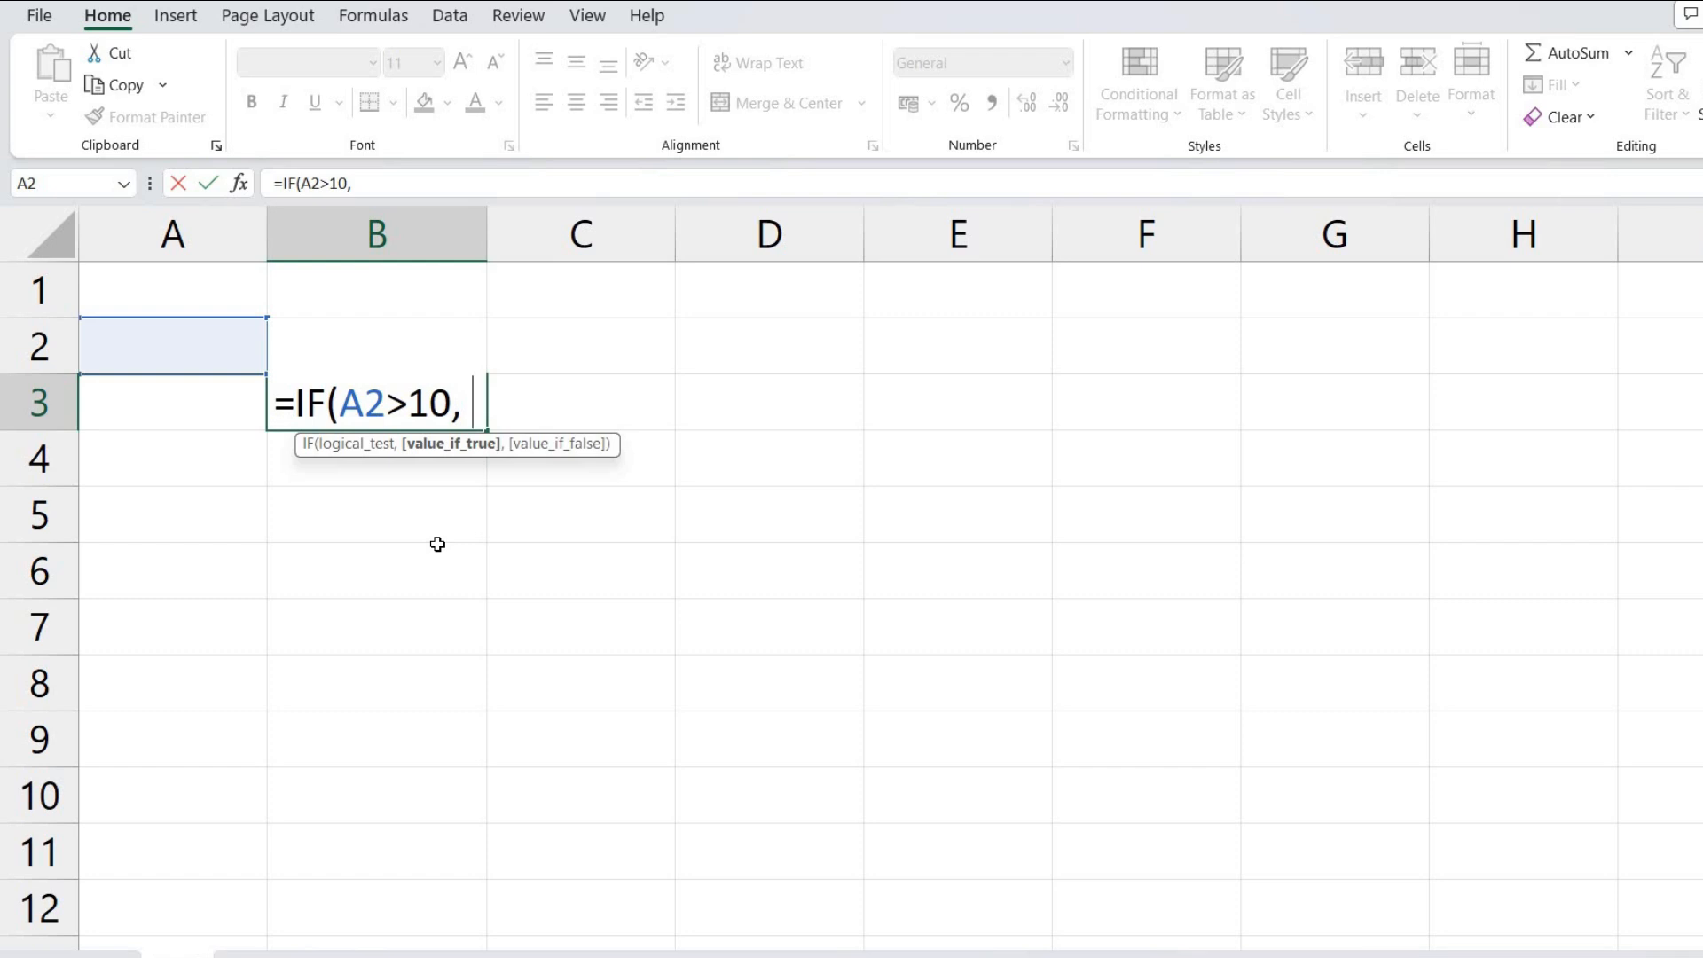
pyautogui.write('"Greater than 10"')
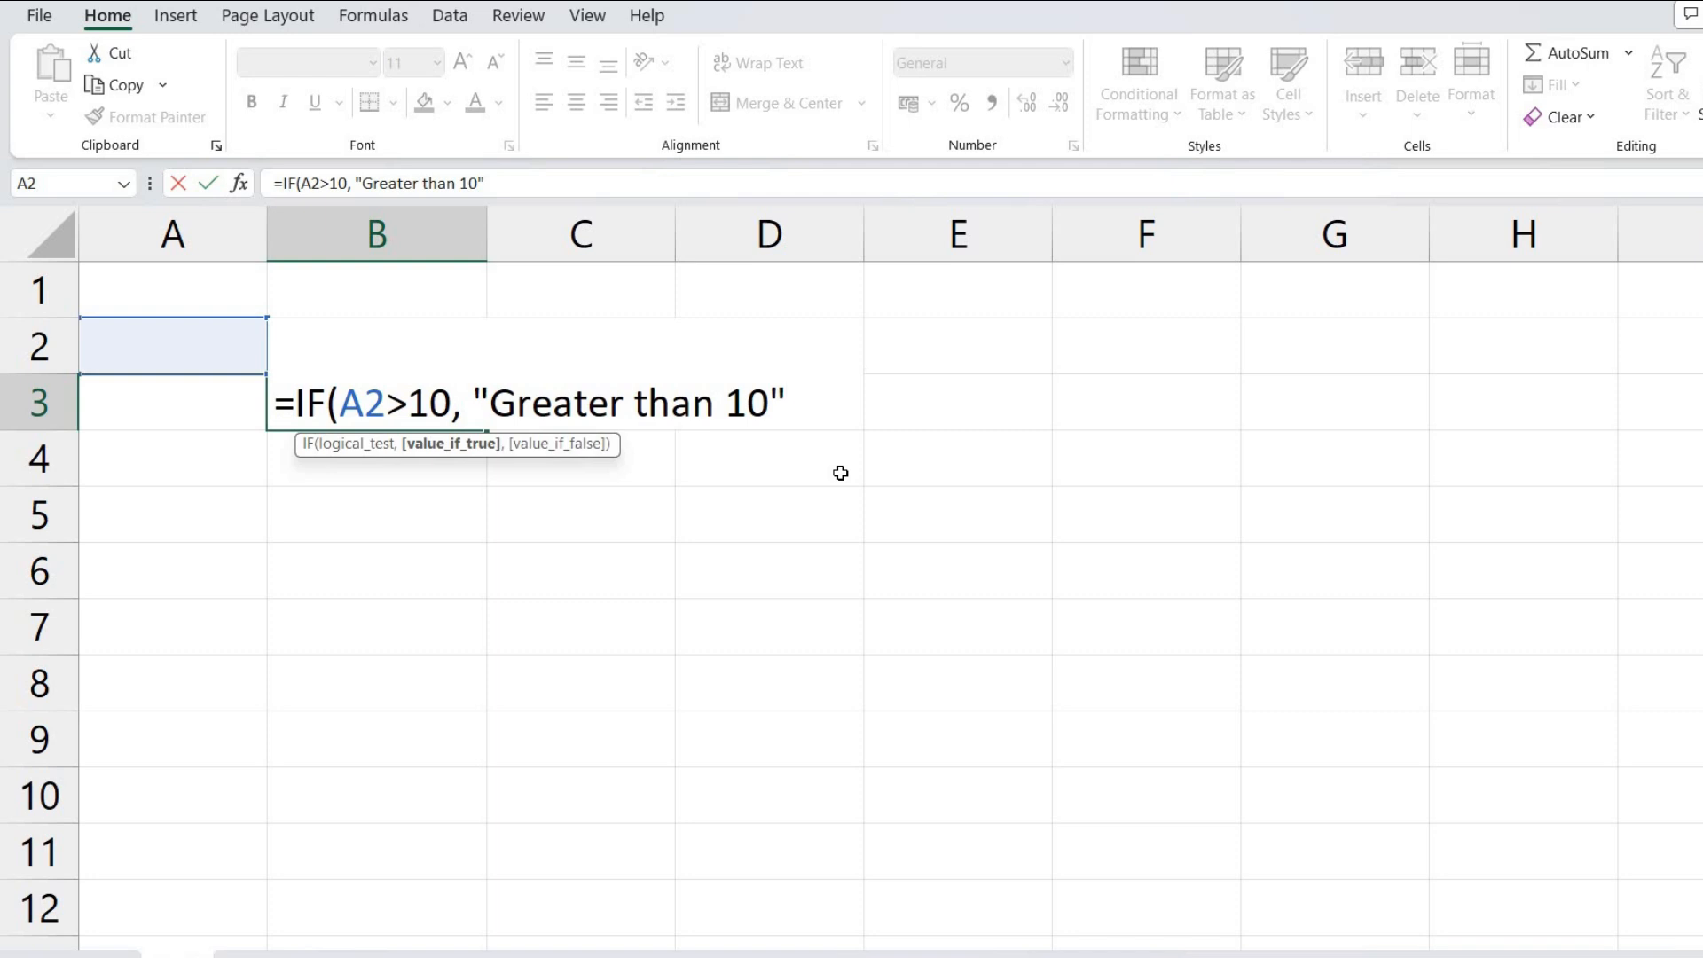
pyautogui.write(',')
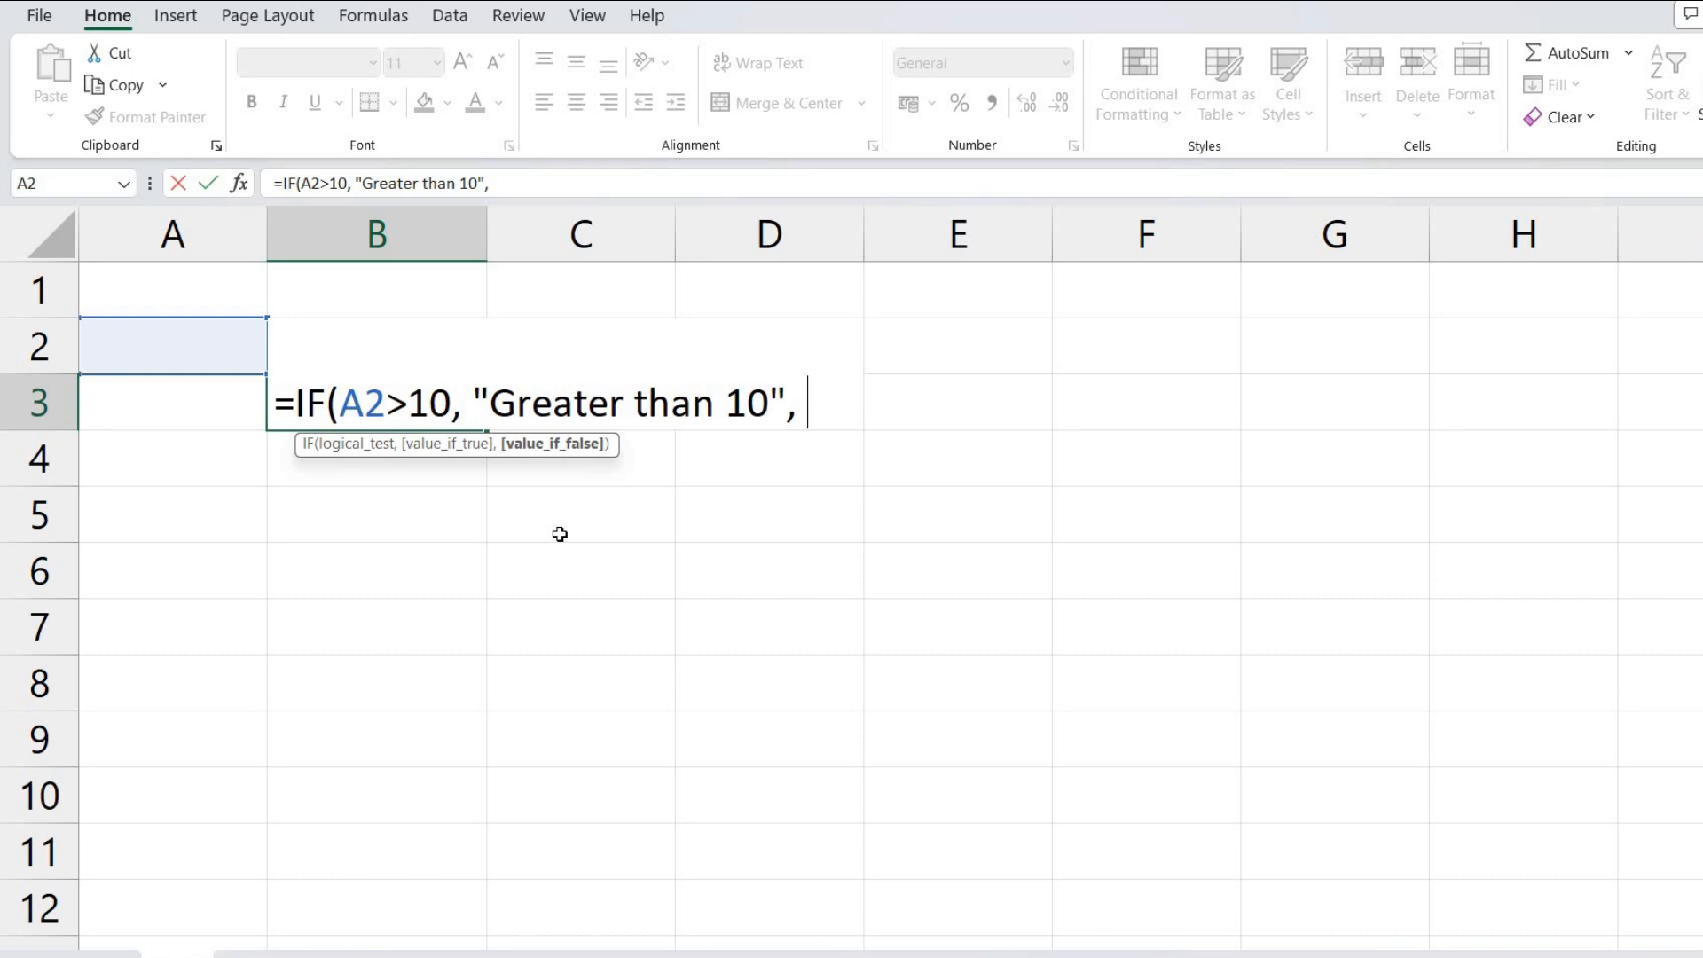
# Complete the B3 formula with "Less than or equal to 10" as the value if false and widen column B to fit its text
pyautogui.write('"Less than or equal')
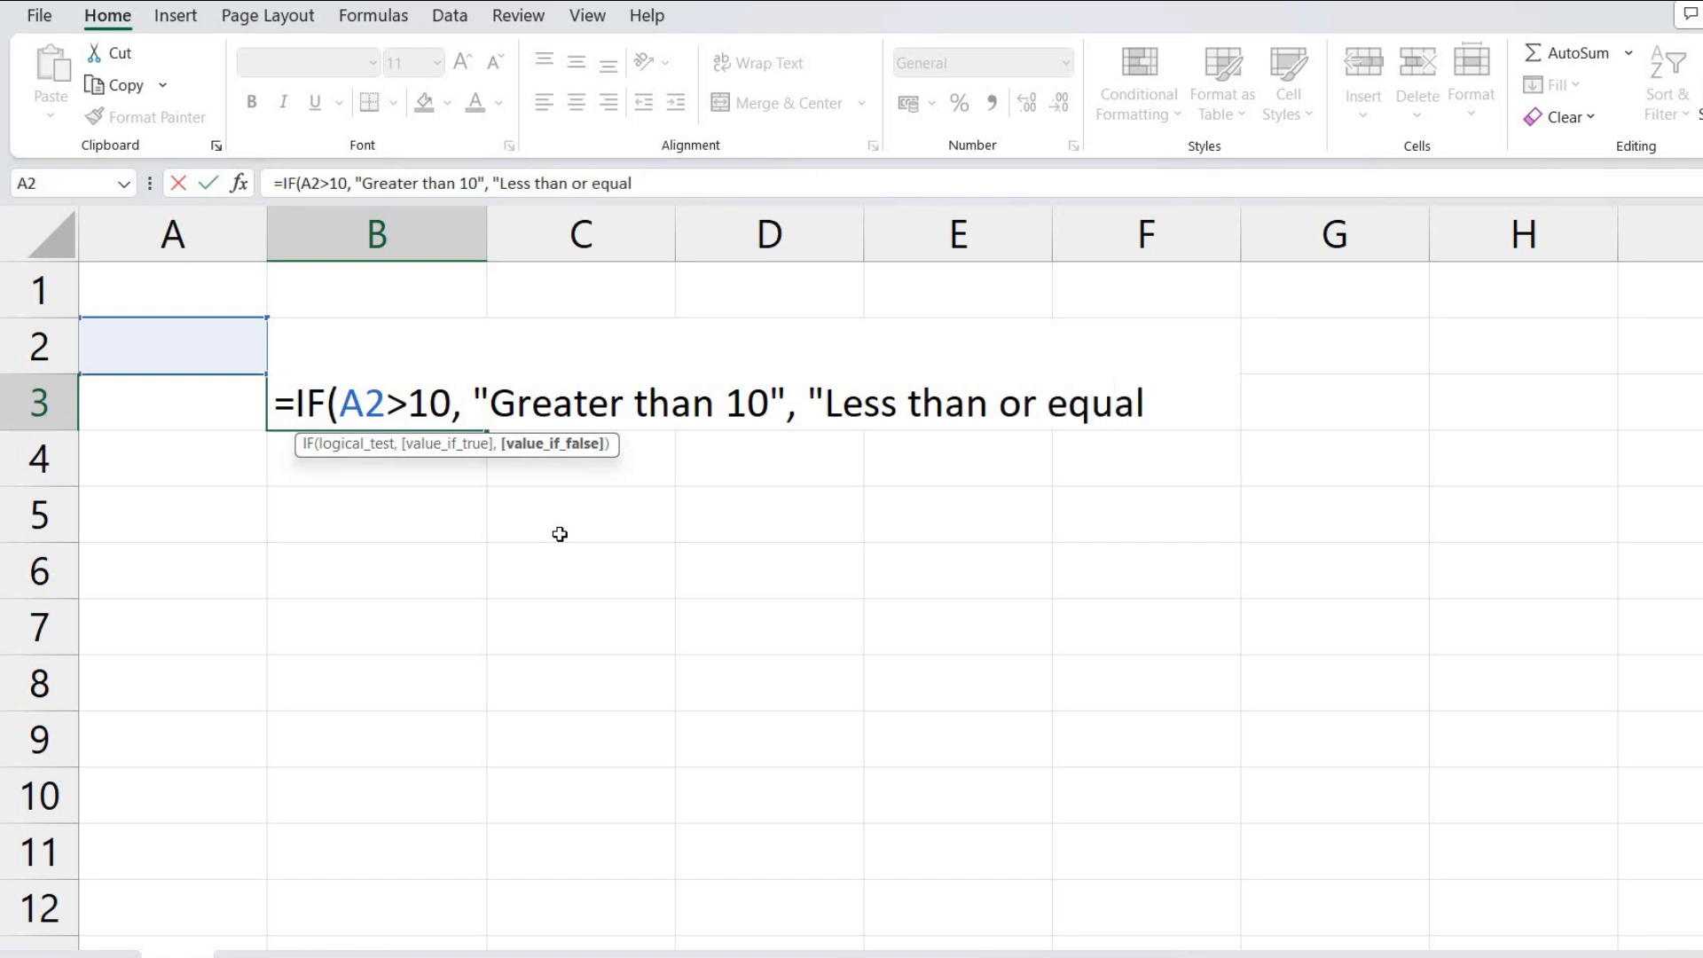
pyautogui.write('to 10')
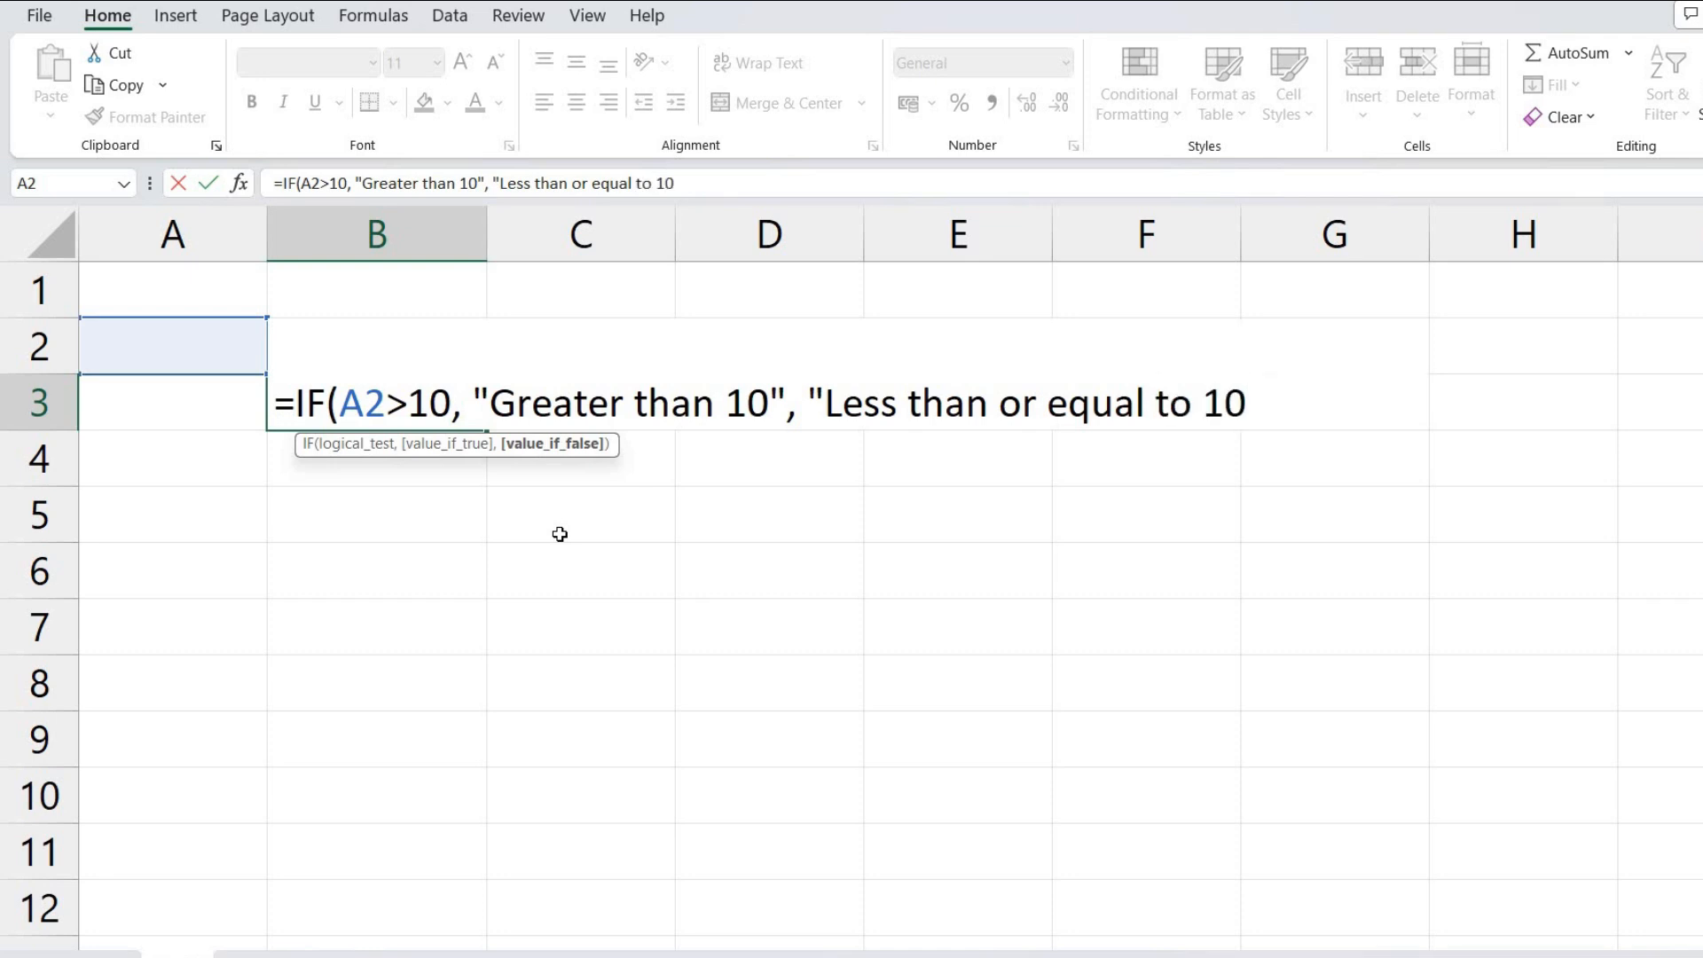
pyautogui.write('")')
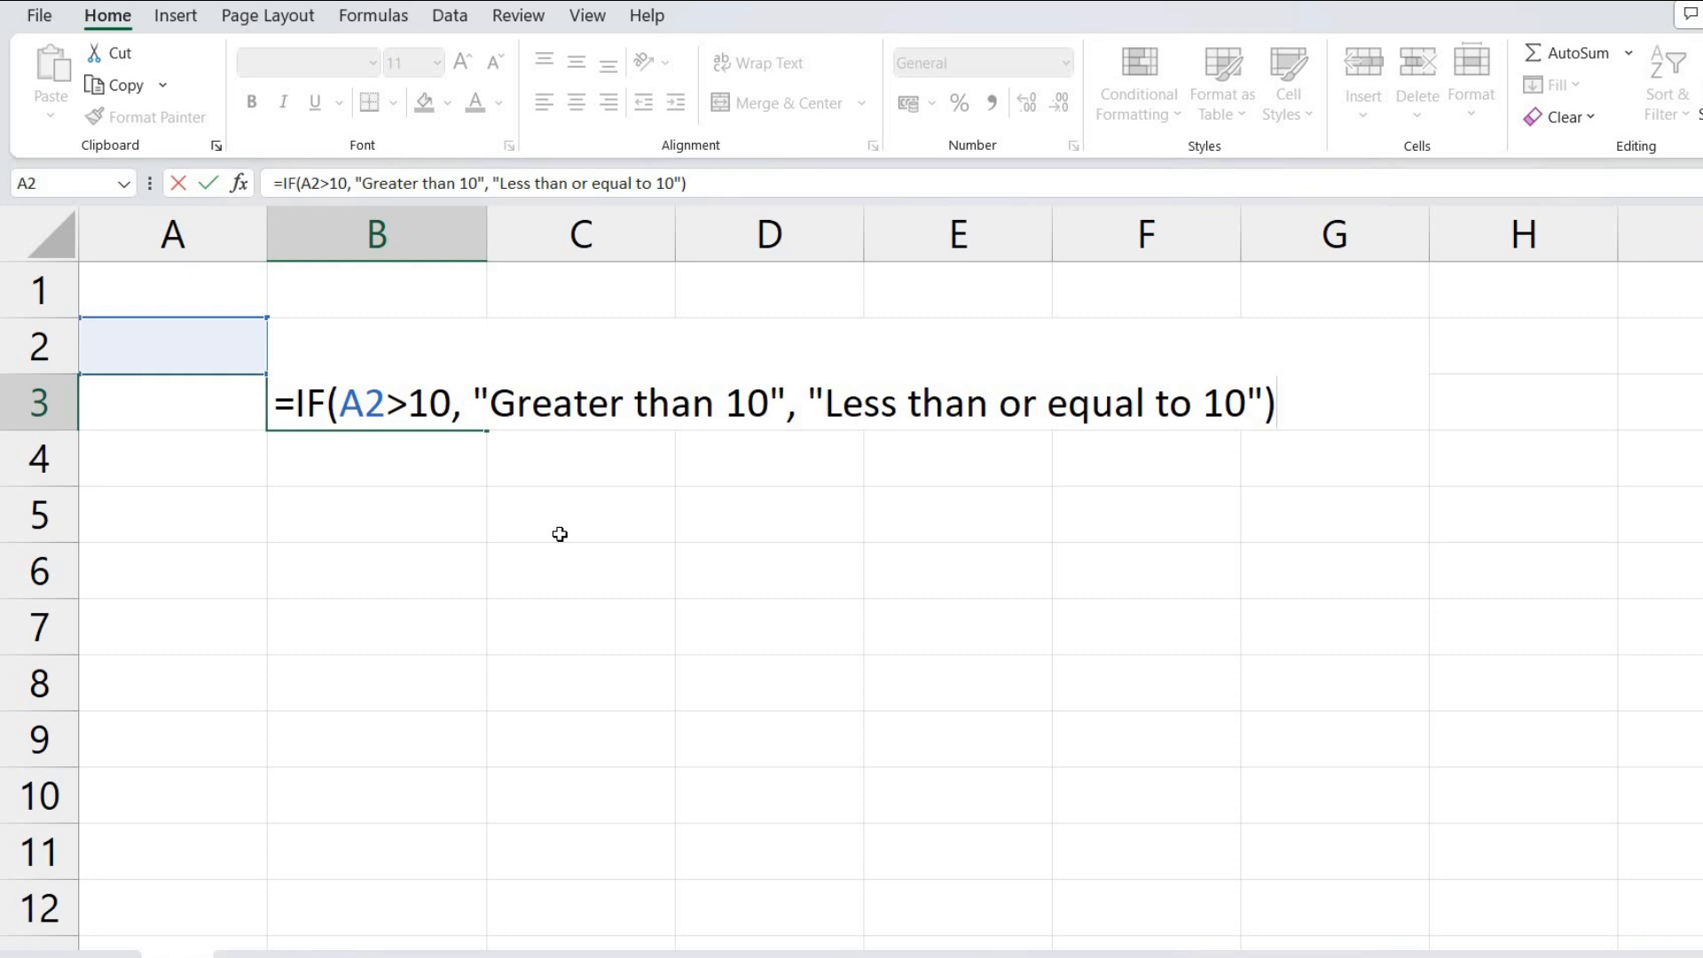
pyautogui.press('Return')
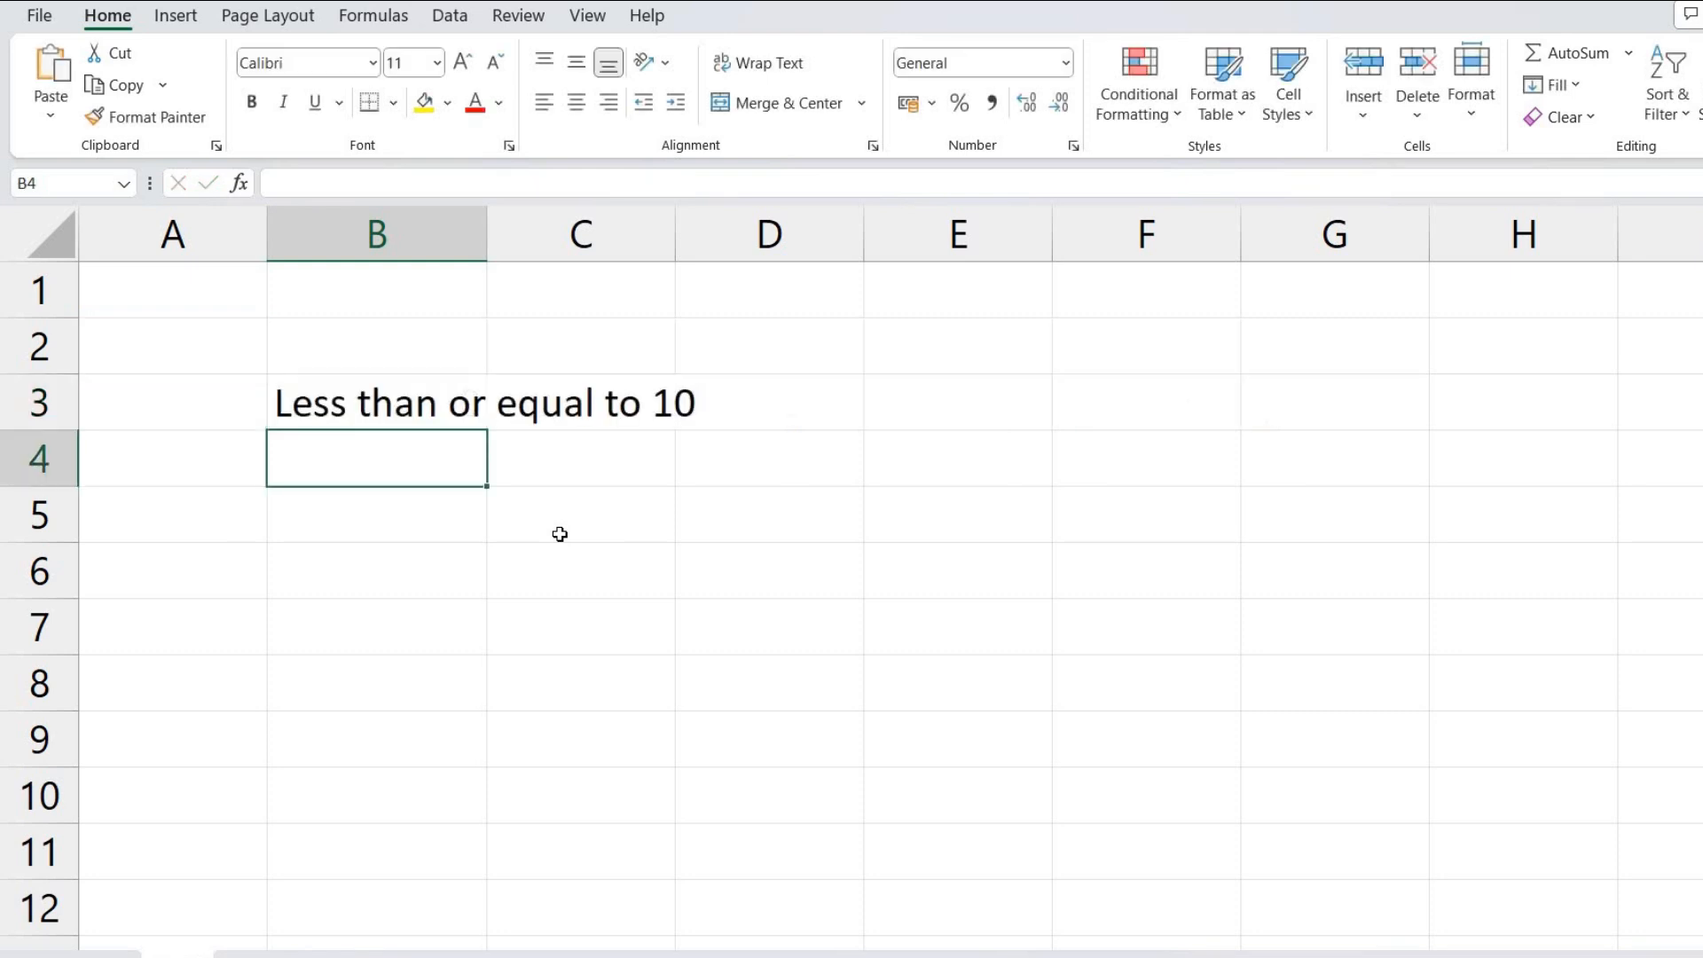
pyautogui.click(353, 392)
pyautogui.moveTo(486, 237); pyautogui.dragTo(712, 249)
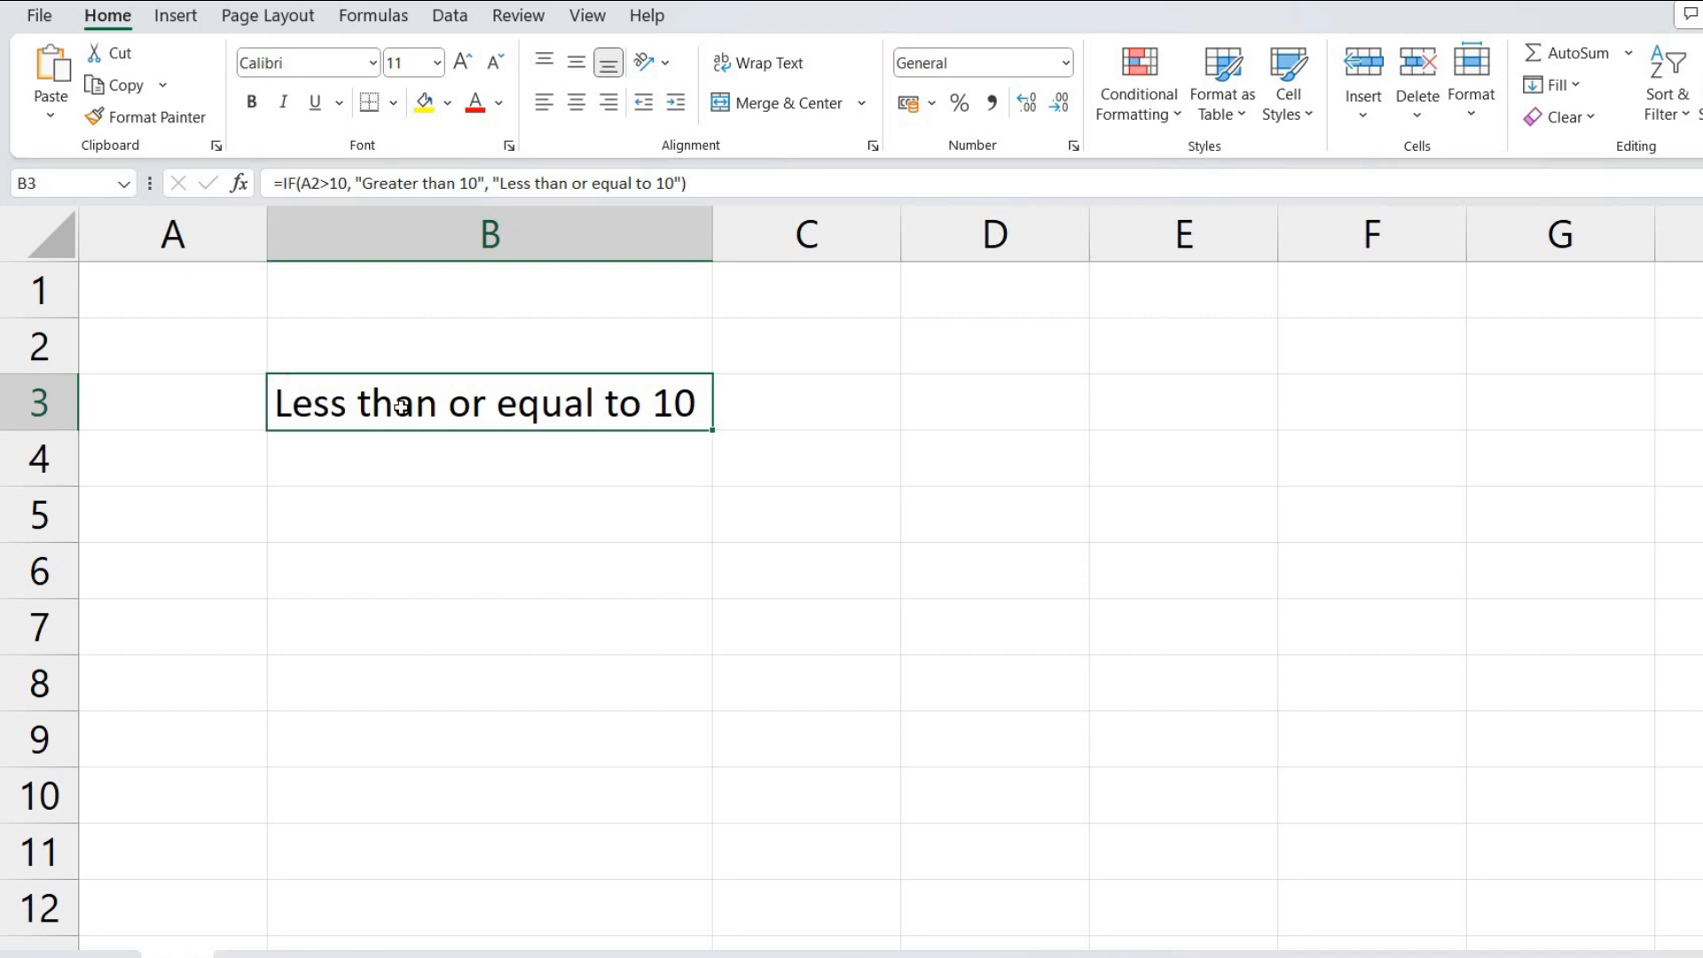
# Enter 11 in cell A2 and check the IF formula in B3 against it
pyautogui.click(167, 344)
pyautogui.write('11')
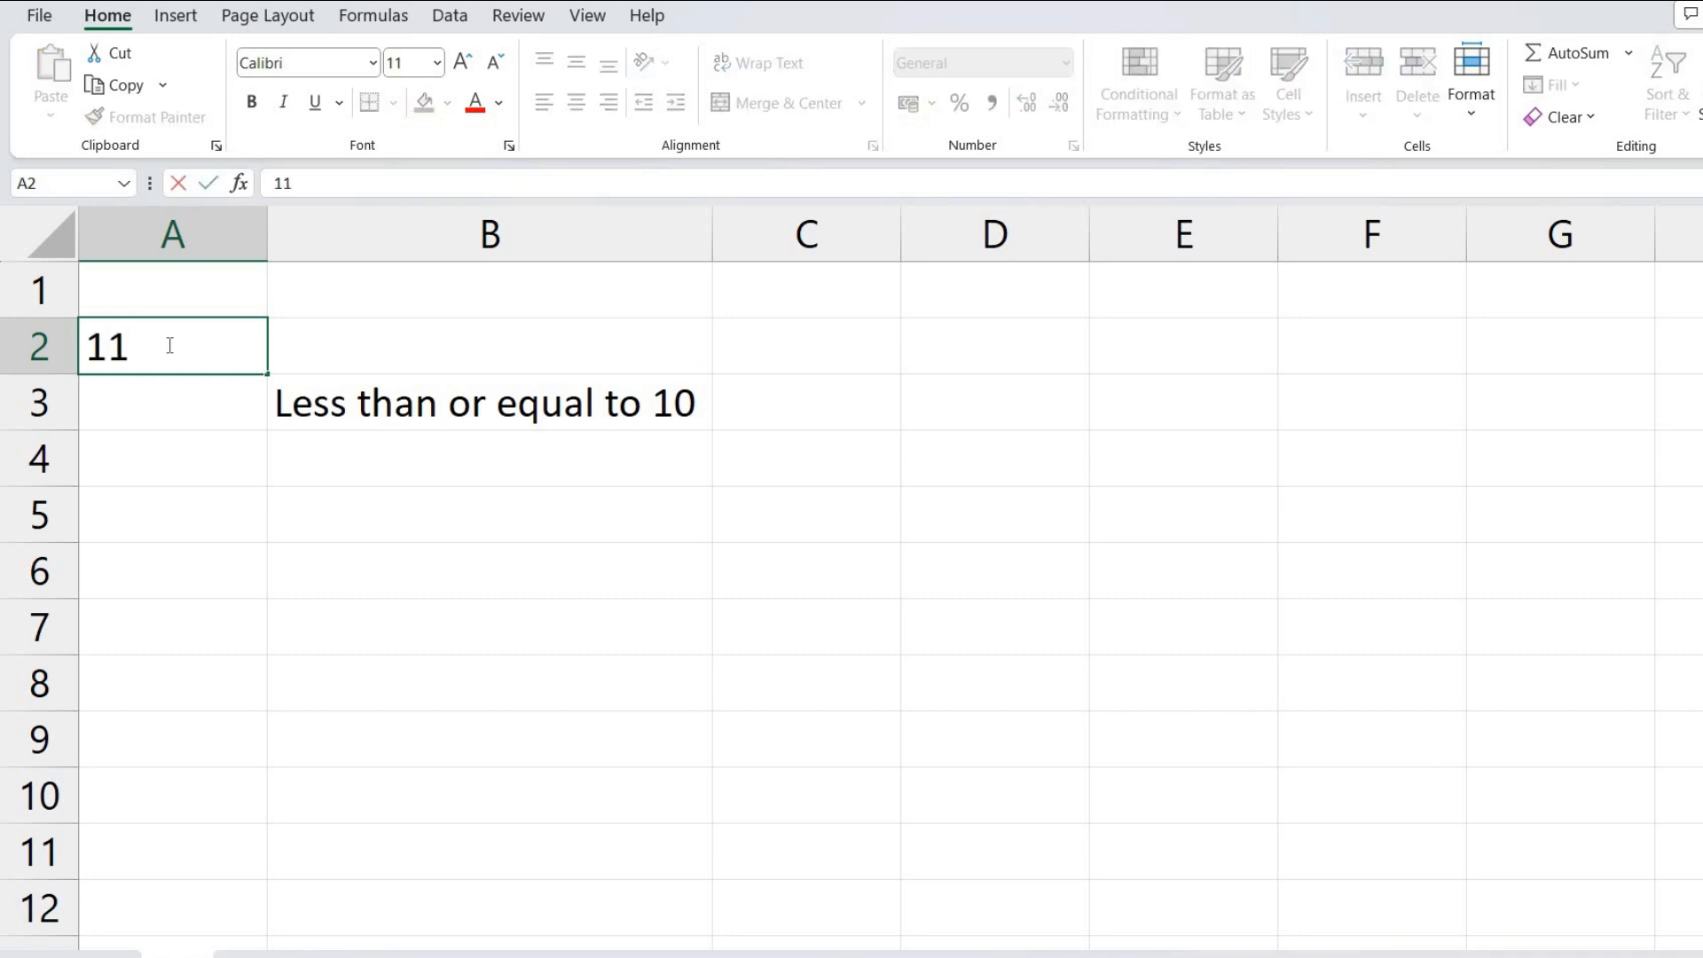
pyautogui.press('Return')
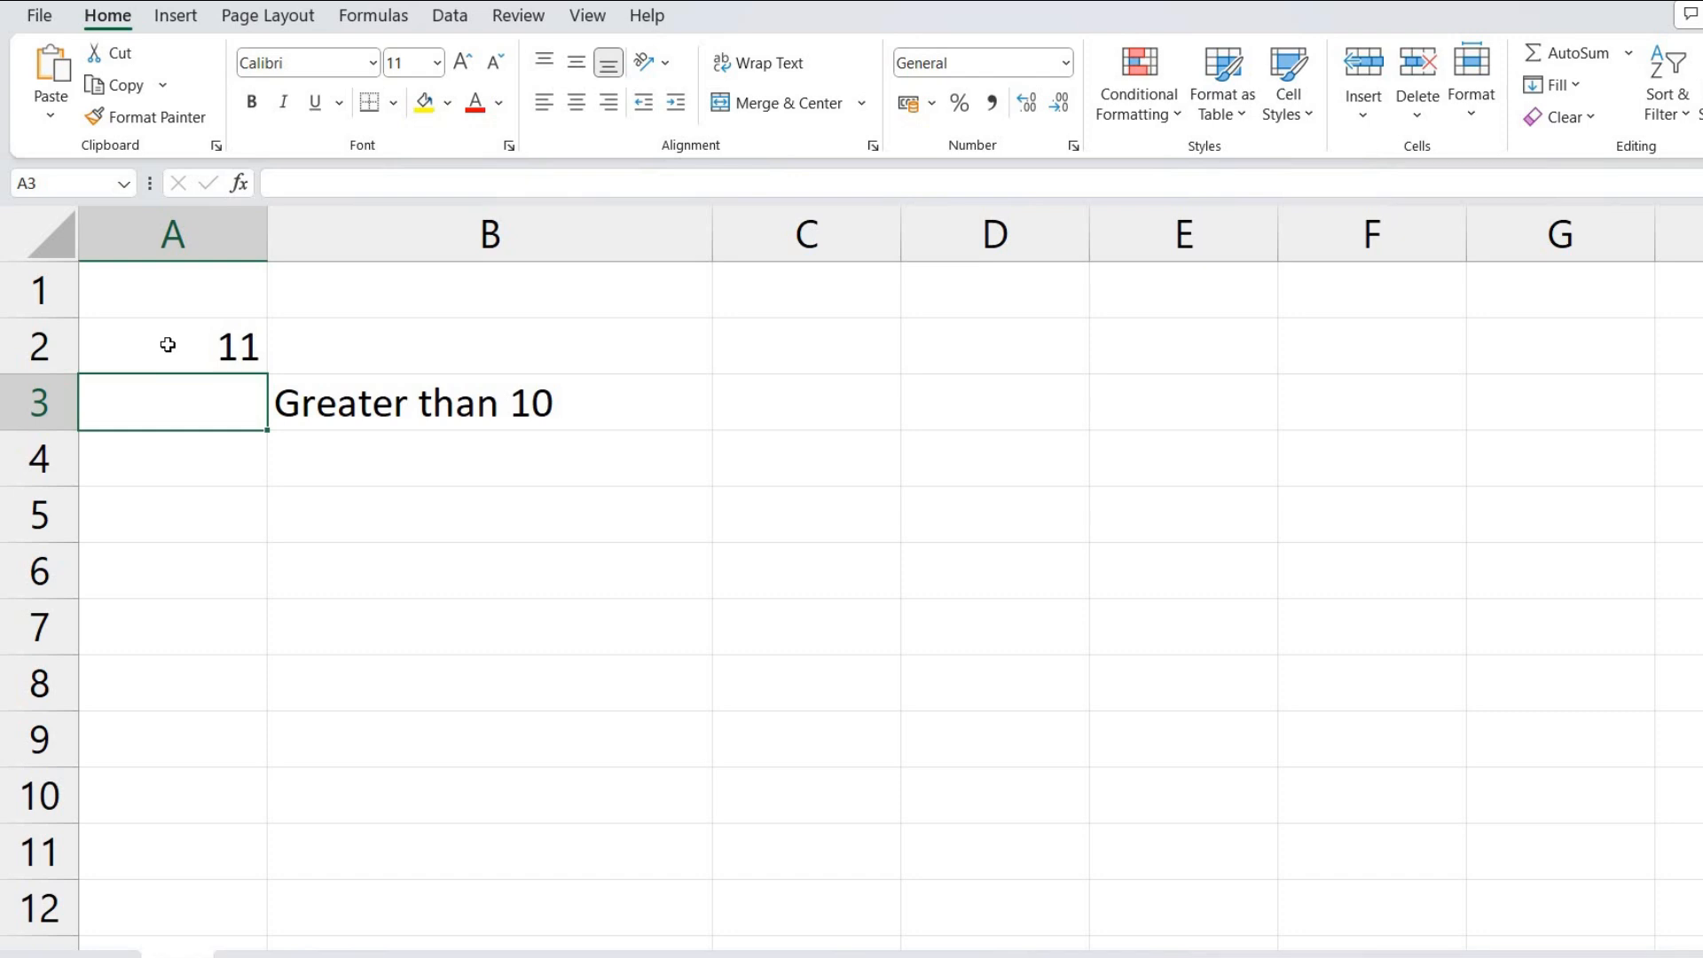
pyautogui.press('Right')
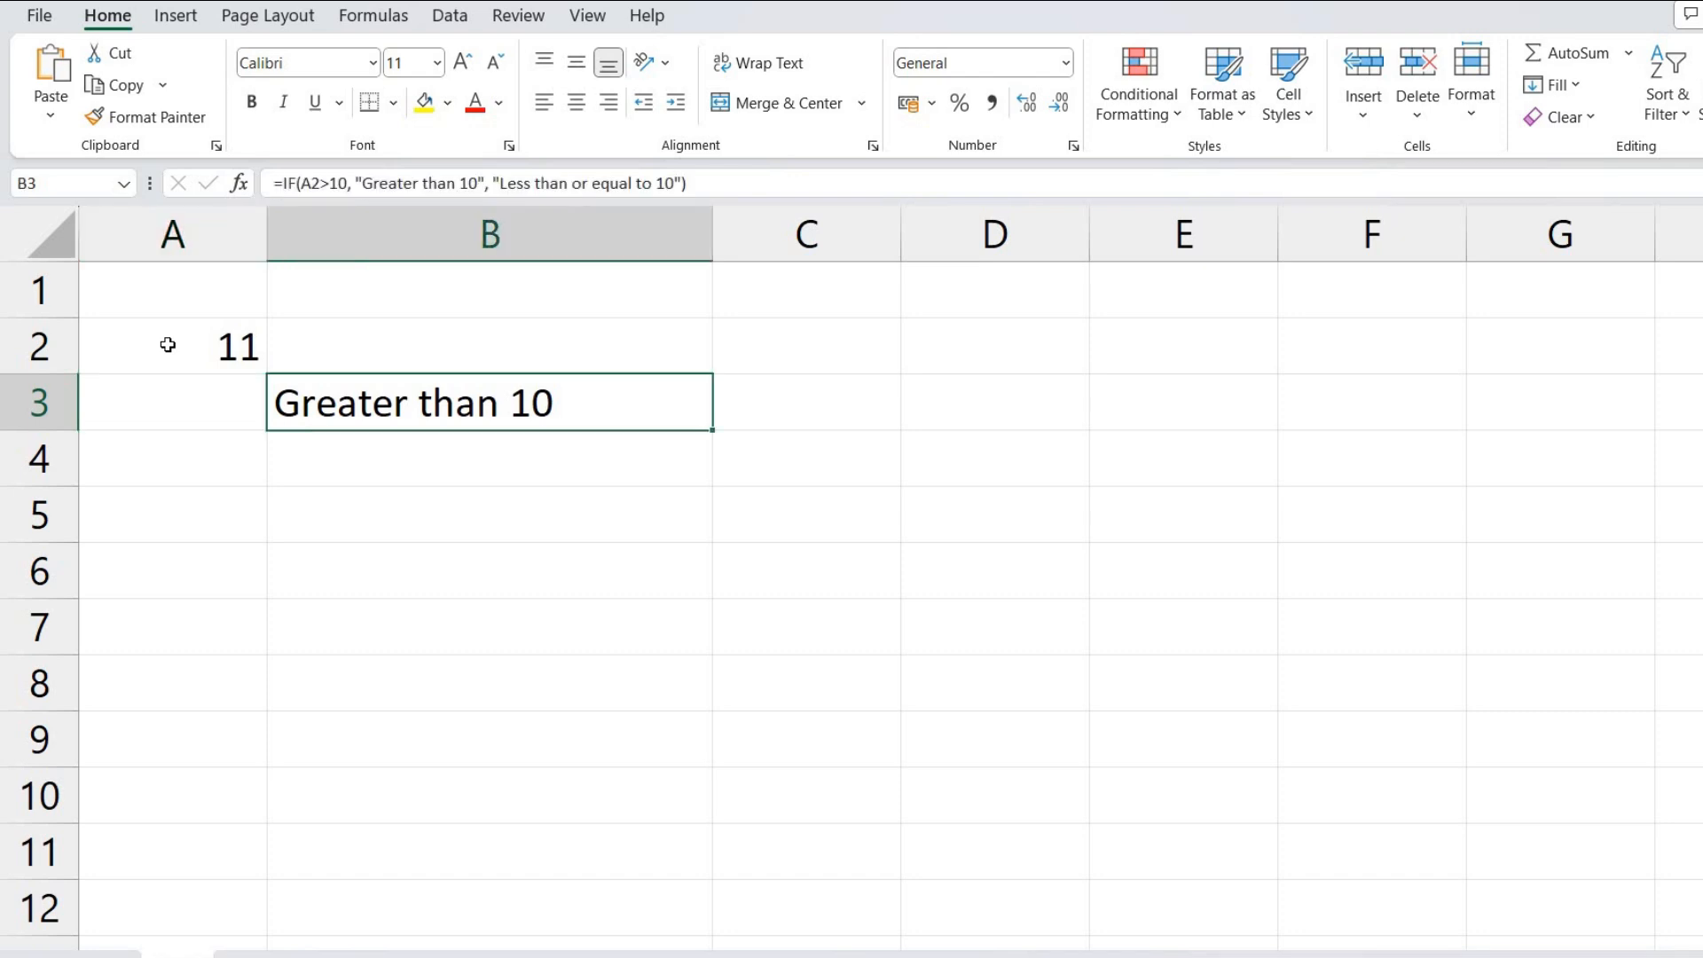
pyautogui.press('Up')
pyautogui.press('Left')
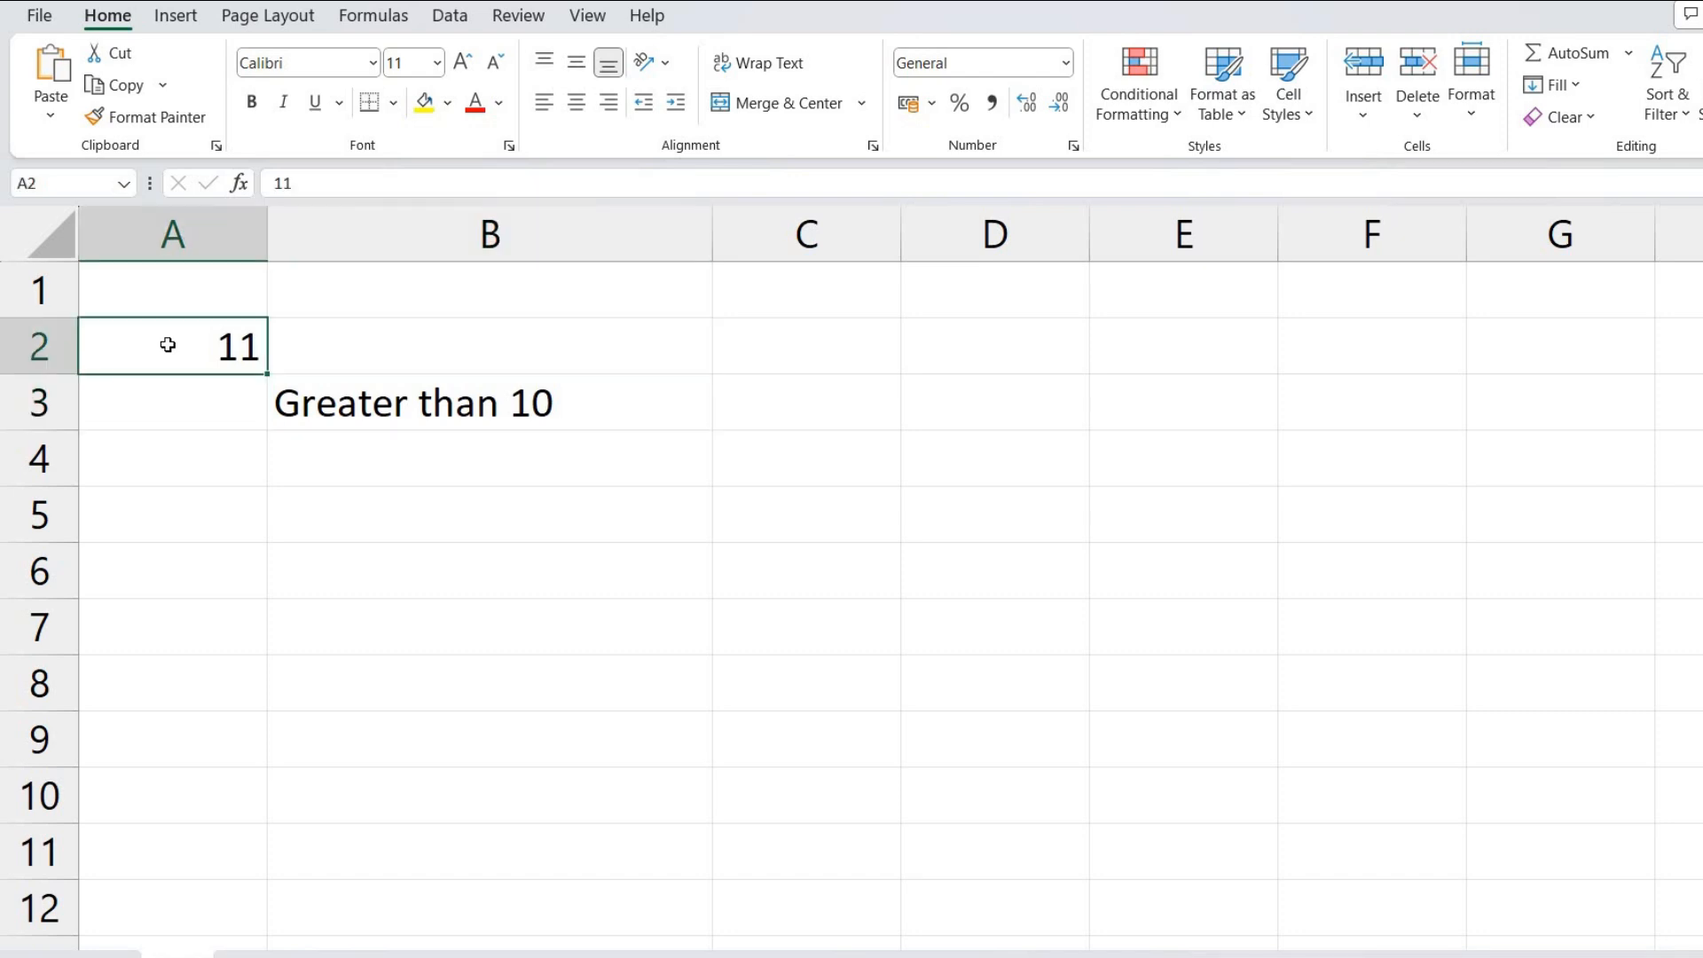
pyautogui.click(350, 415)
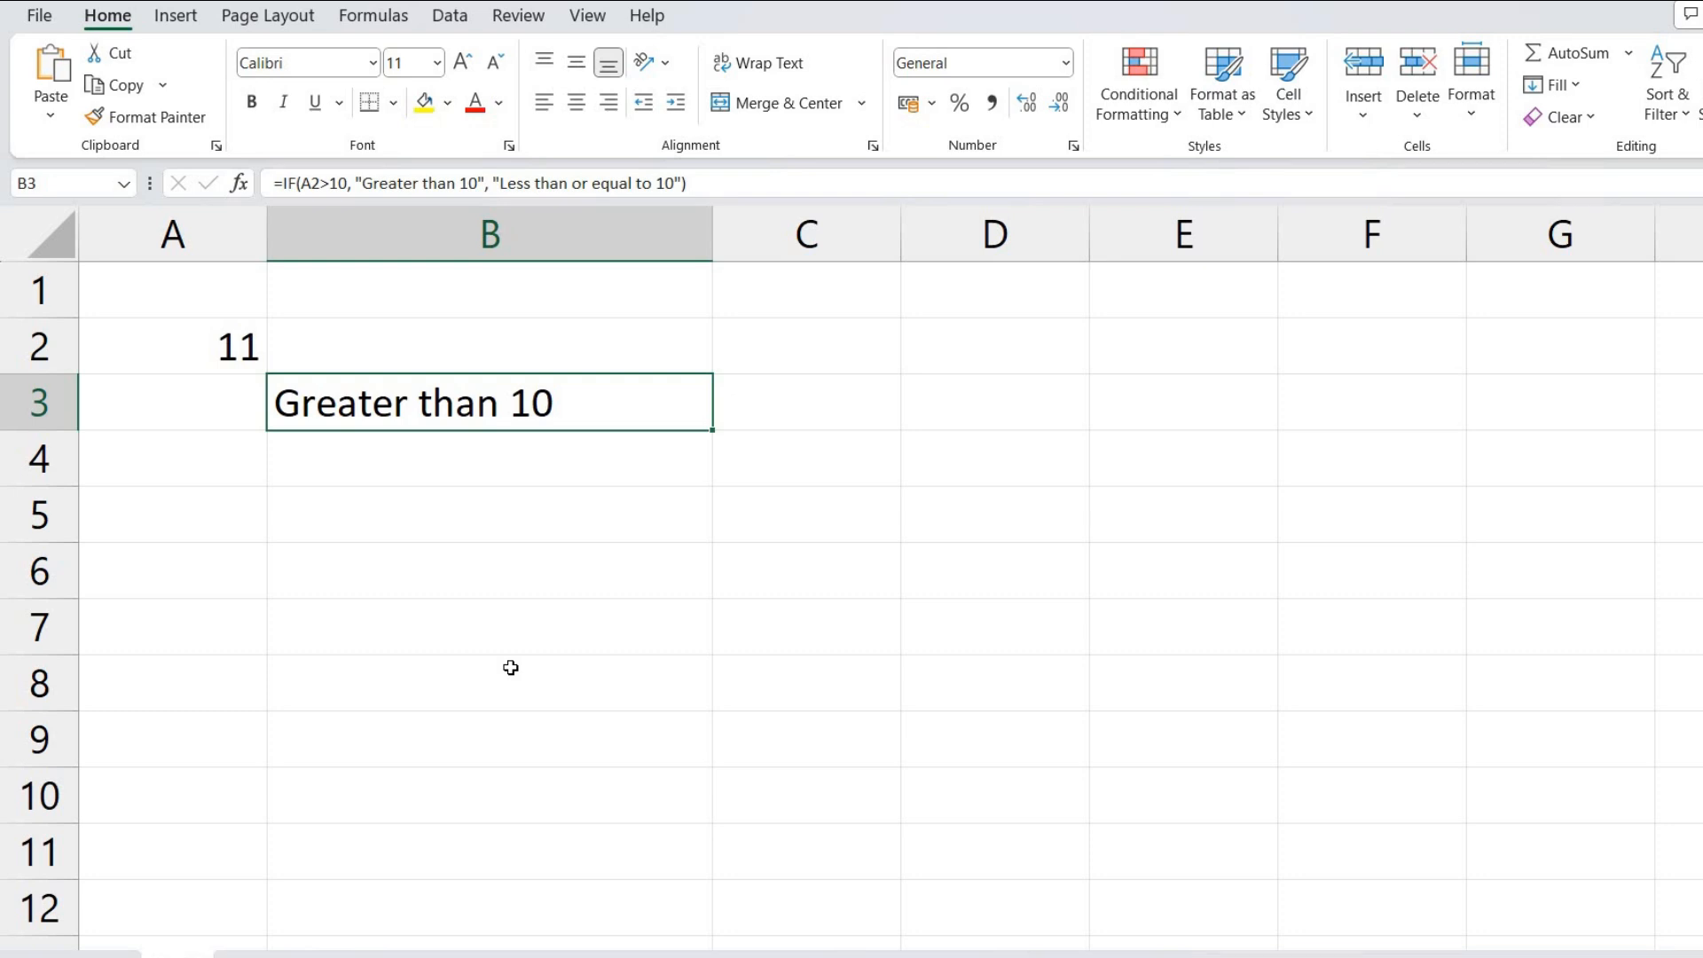
# Select cell B5 and widen column B further to make room for a longer formula
pyautogui.hotkey('ctrl', '`')
pyautogui.click(192, 344)
pyautogui.click(323, 515)
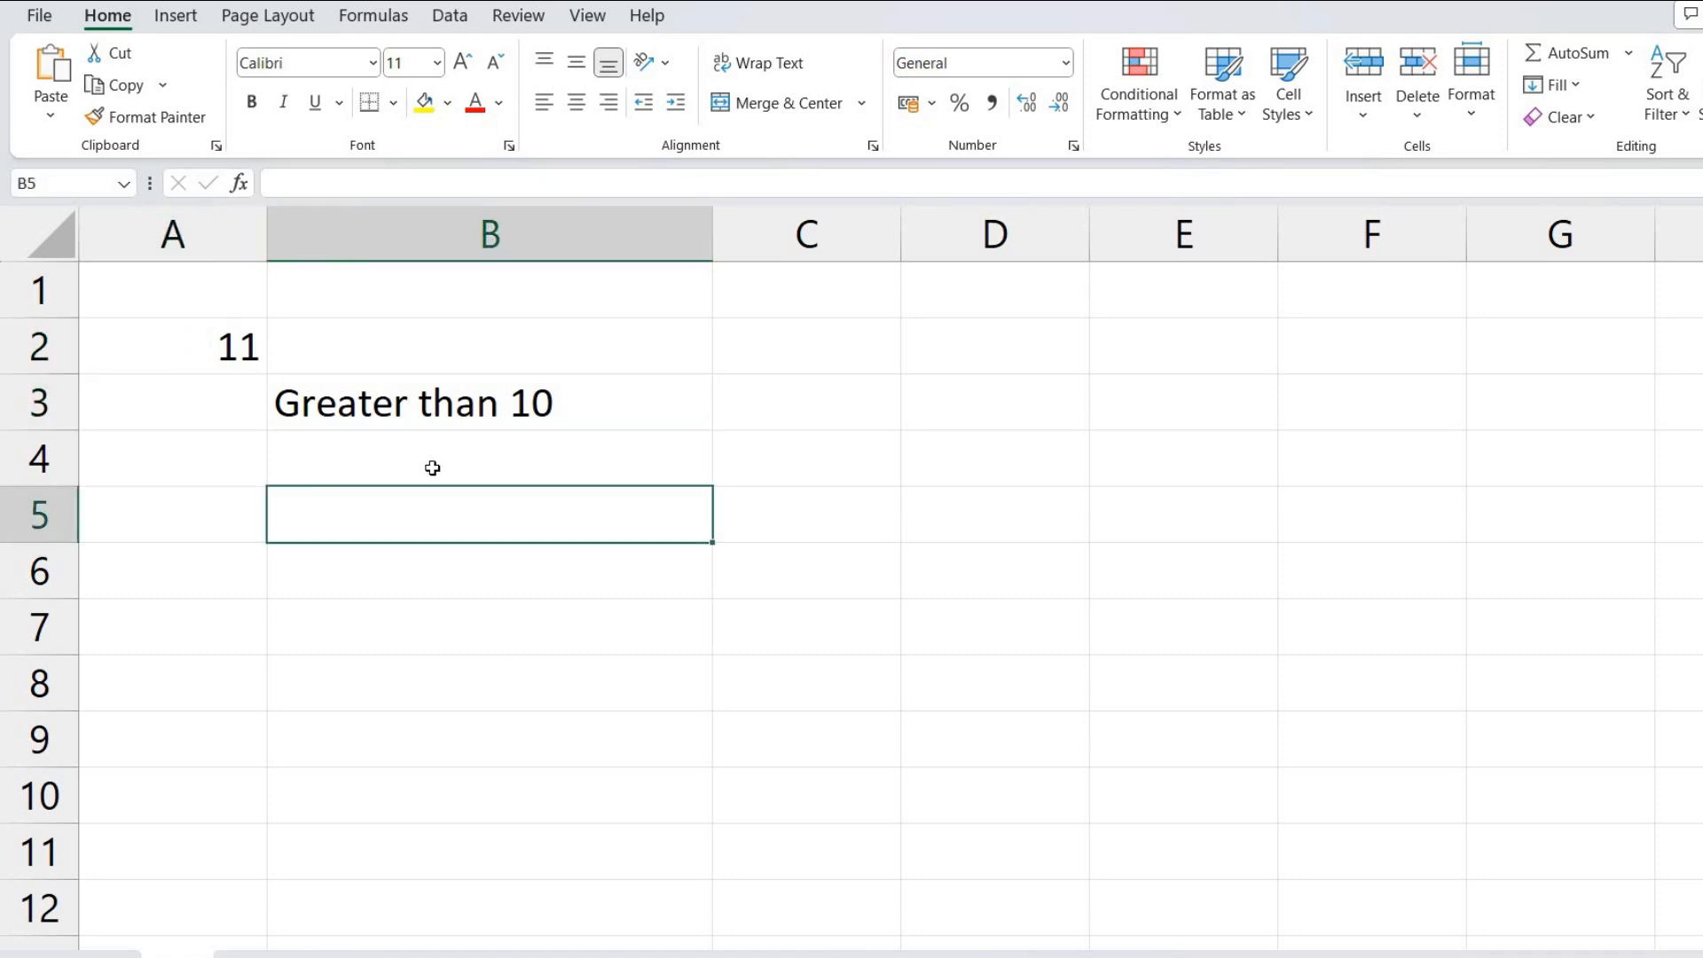
pyautogui.moveTo(711, 236); pyautogui.dragTo(816, 249)
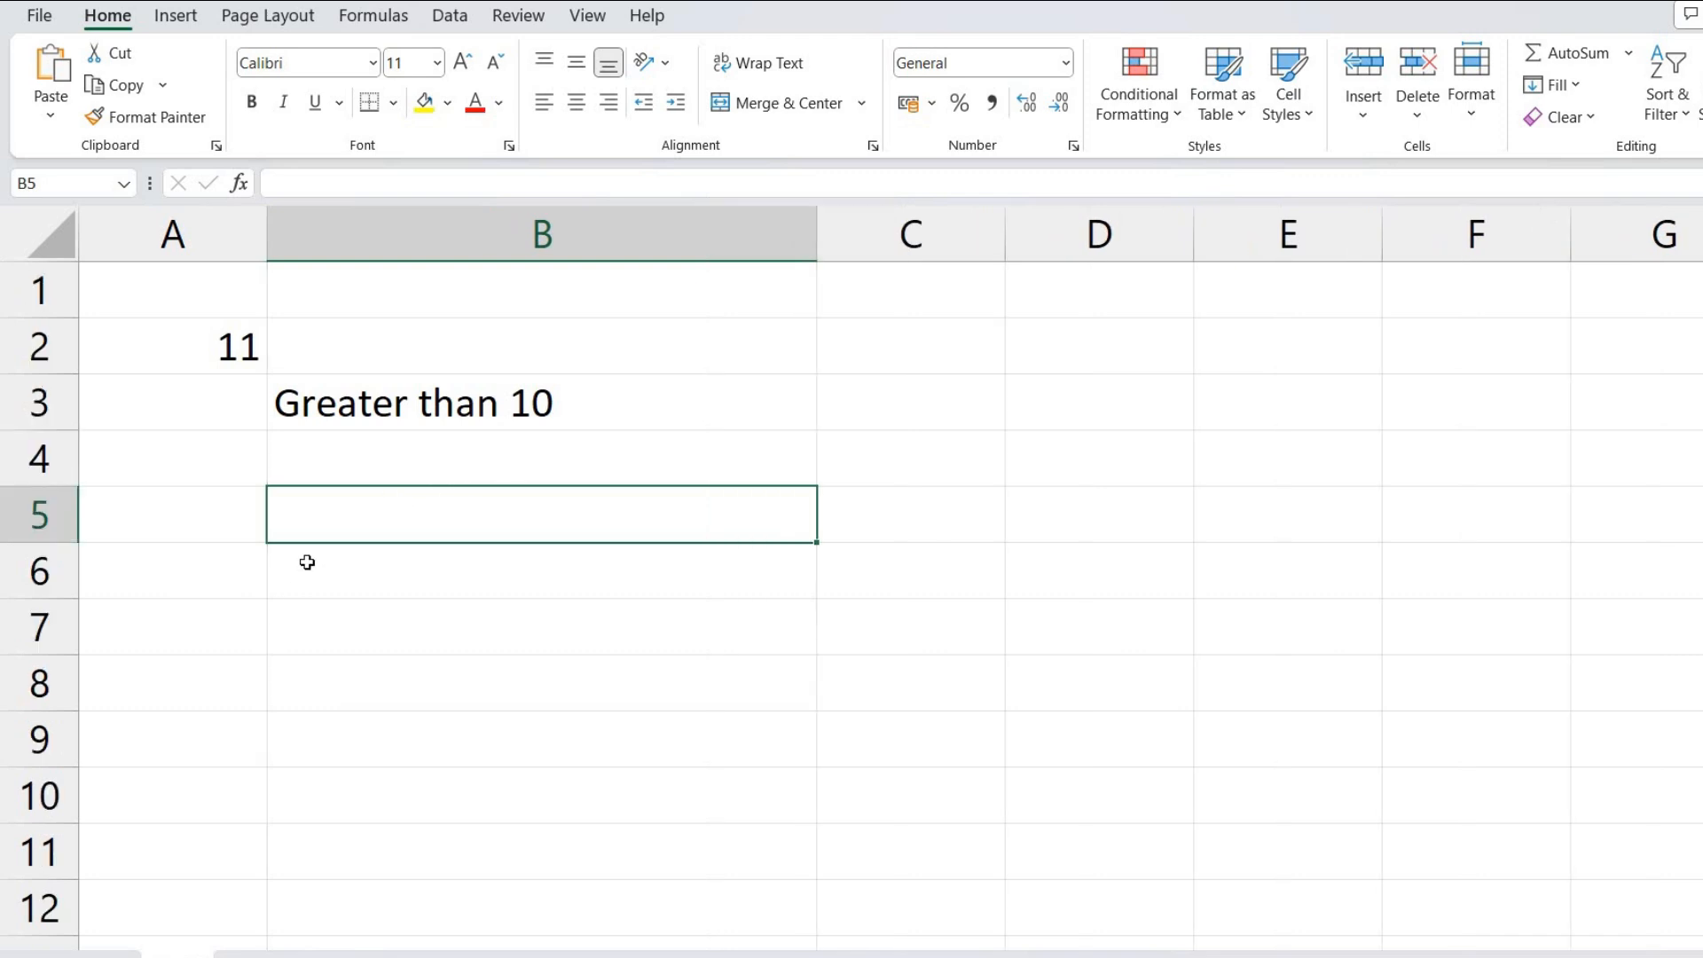
# Start an IF formula in B5 with the logical test A2>10, followed by a comma
pyautogui.write('=')
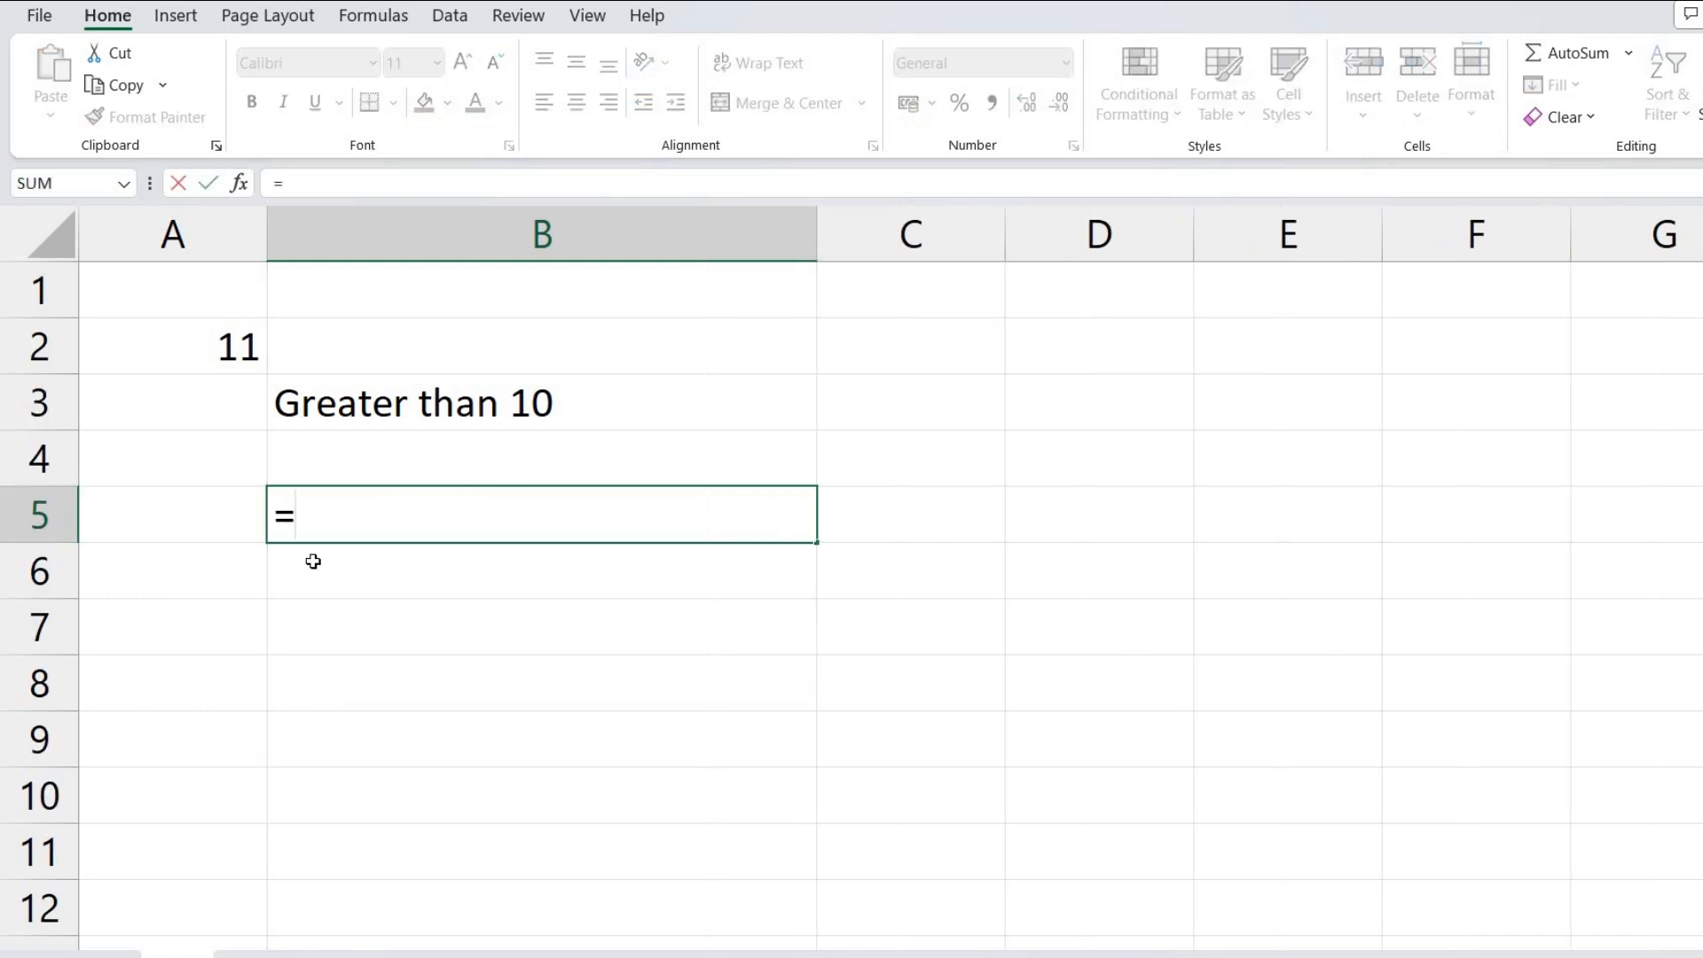
pyautogui.write('if')
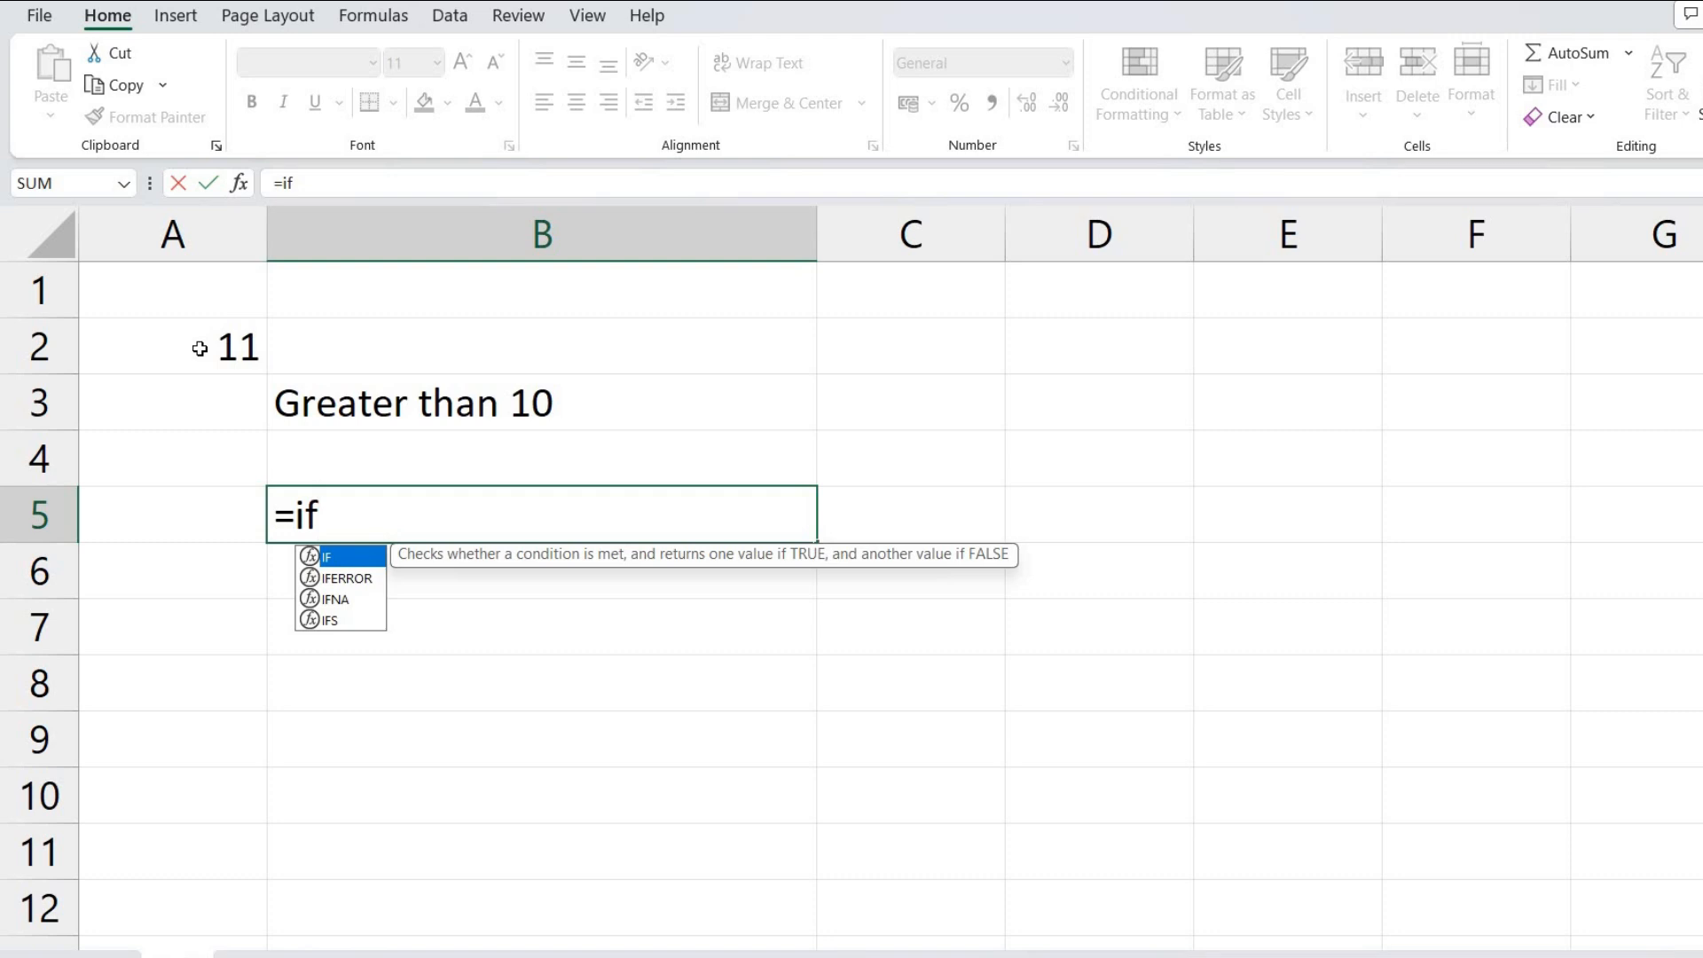
pyautogui.press('Tab')
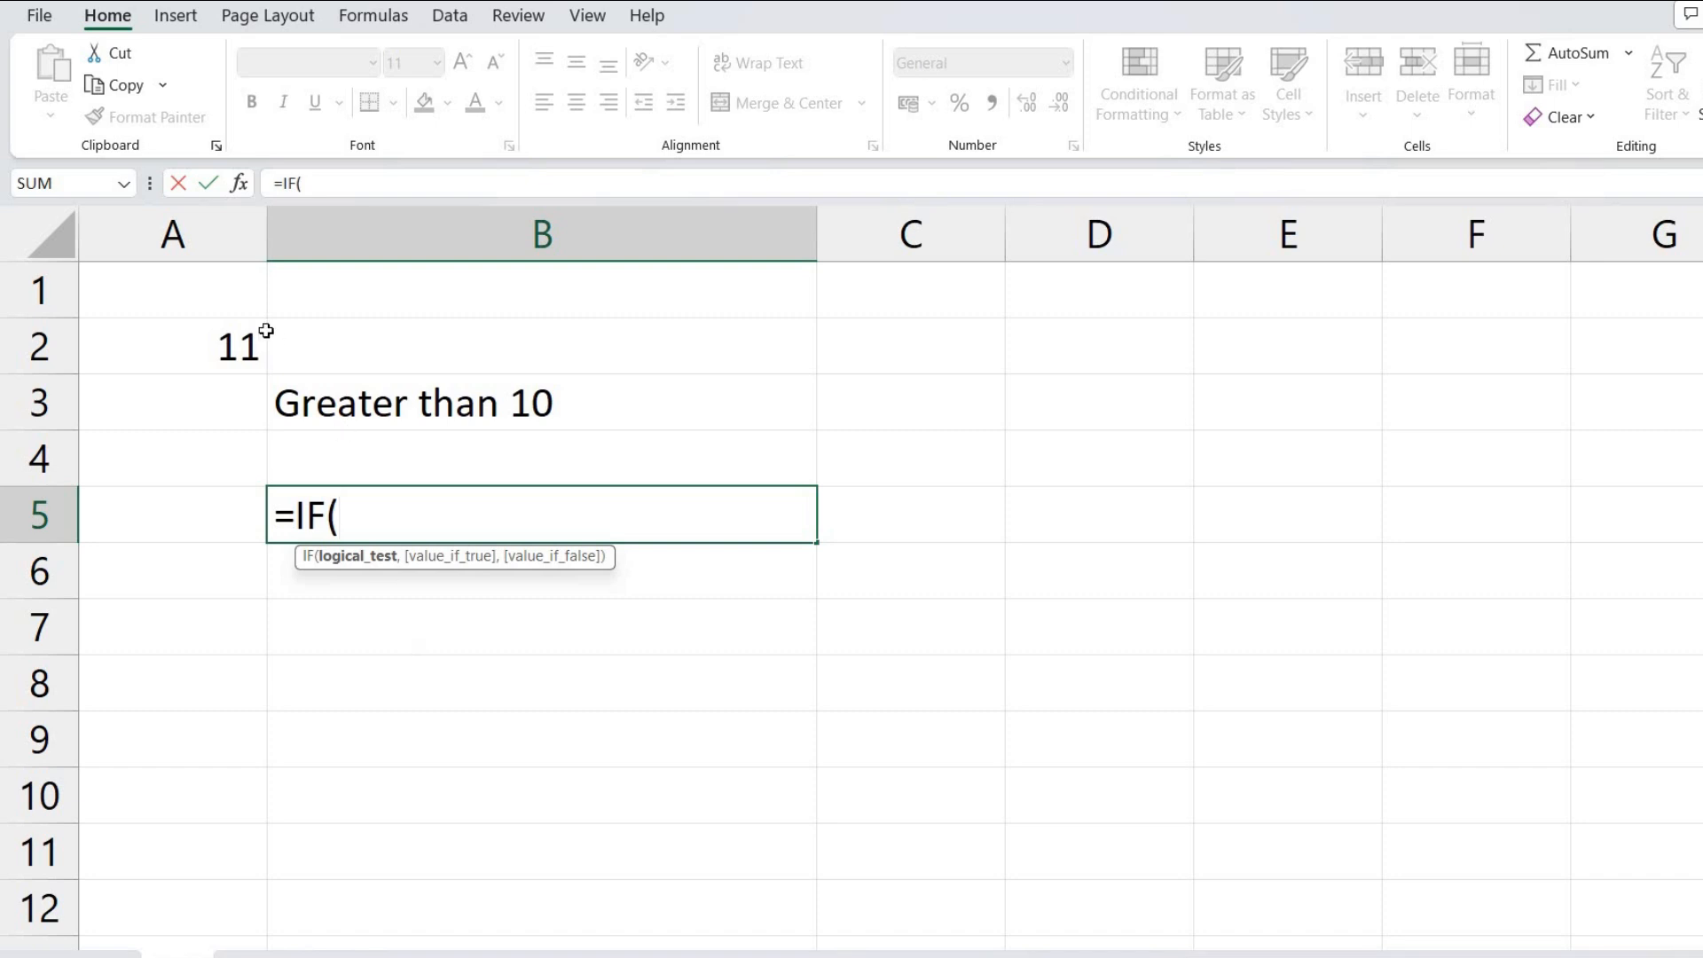
pyautogui.click(169, 336)
pyautogui.write('>')
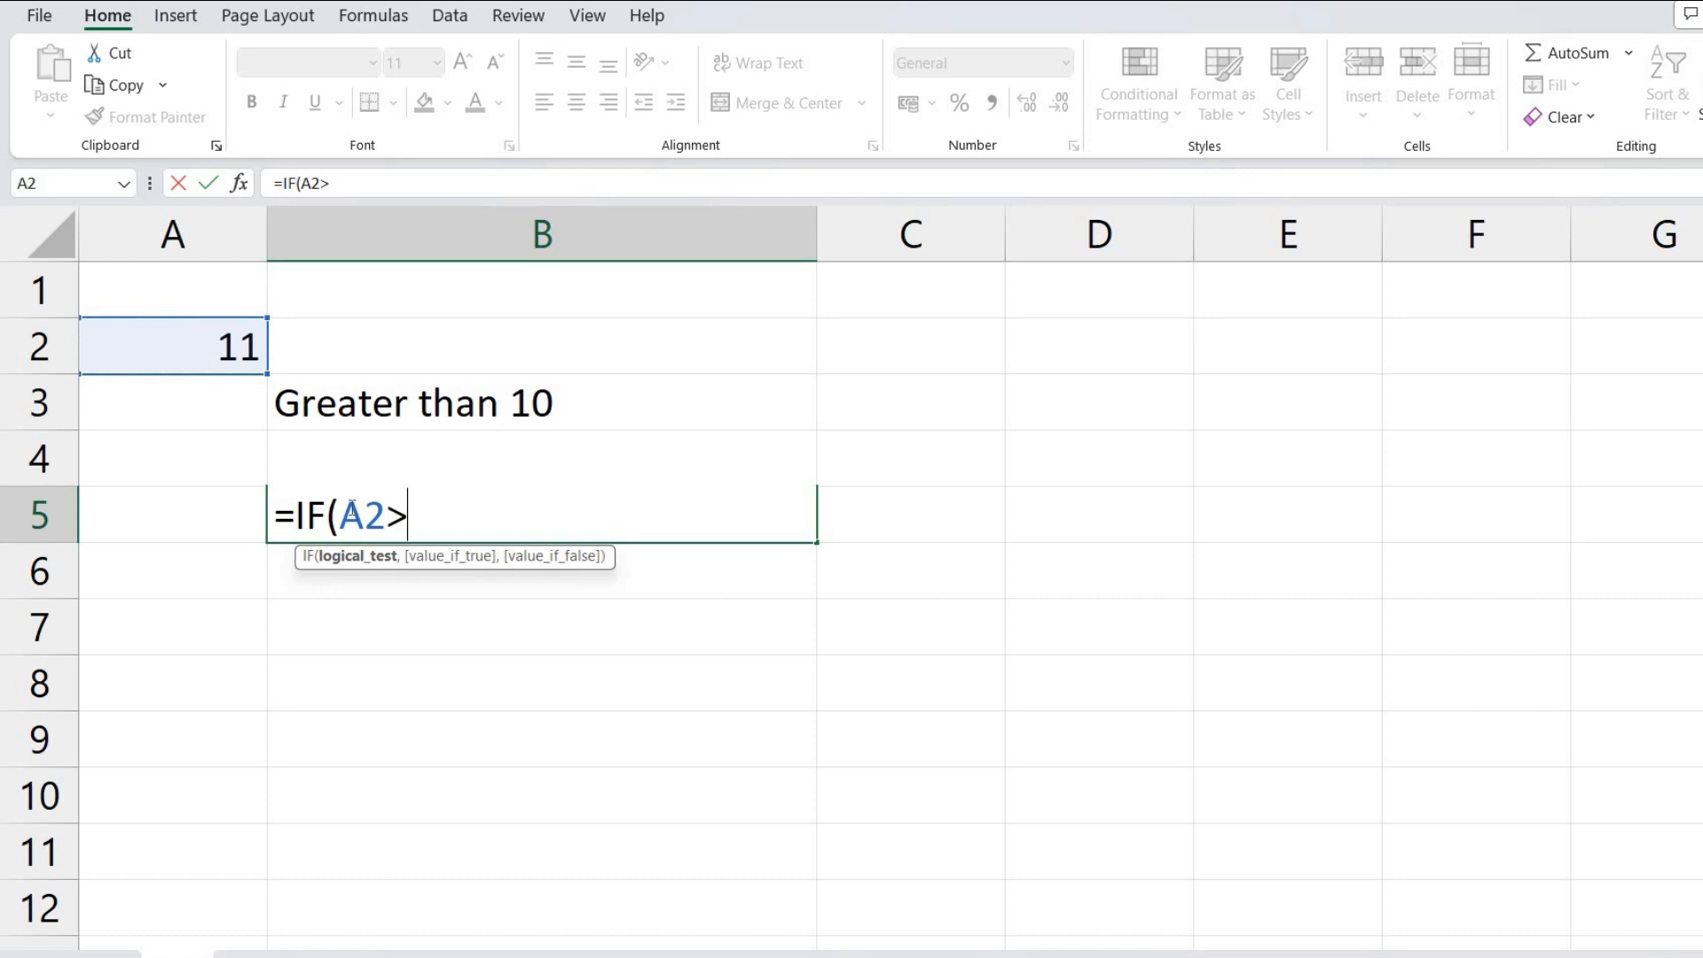
pyautogui.write('10,')
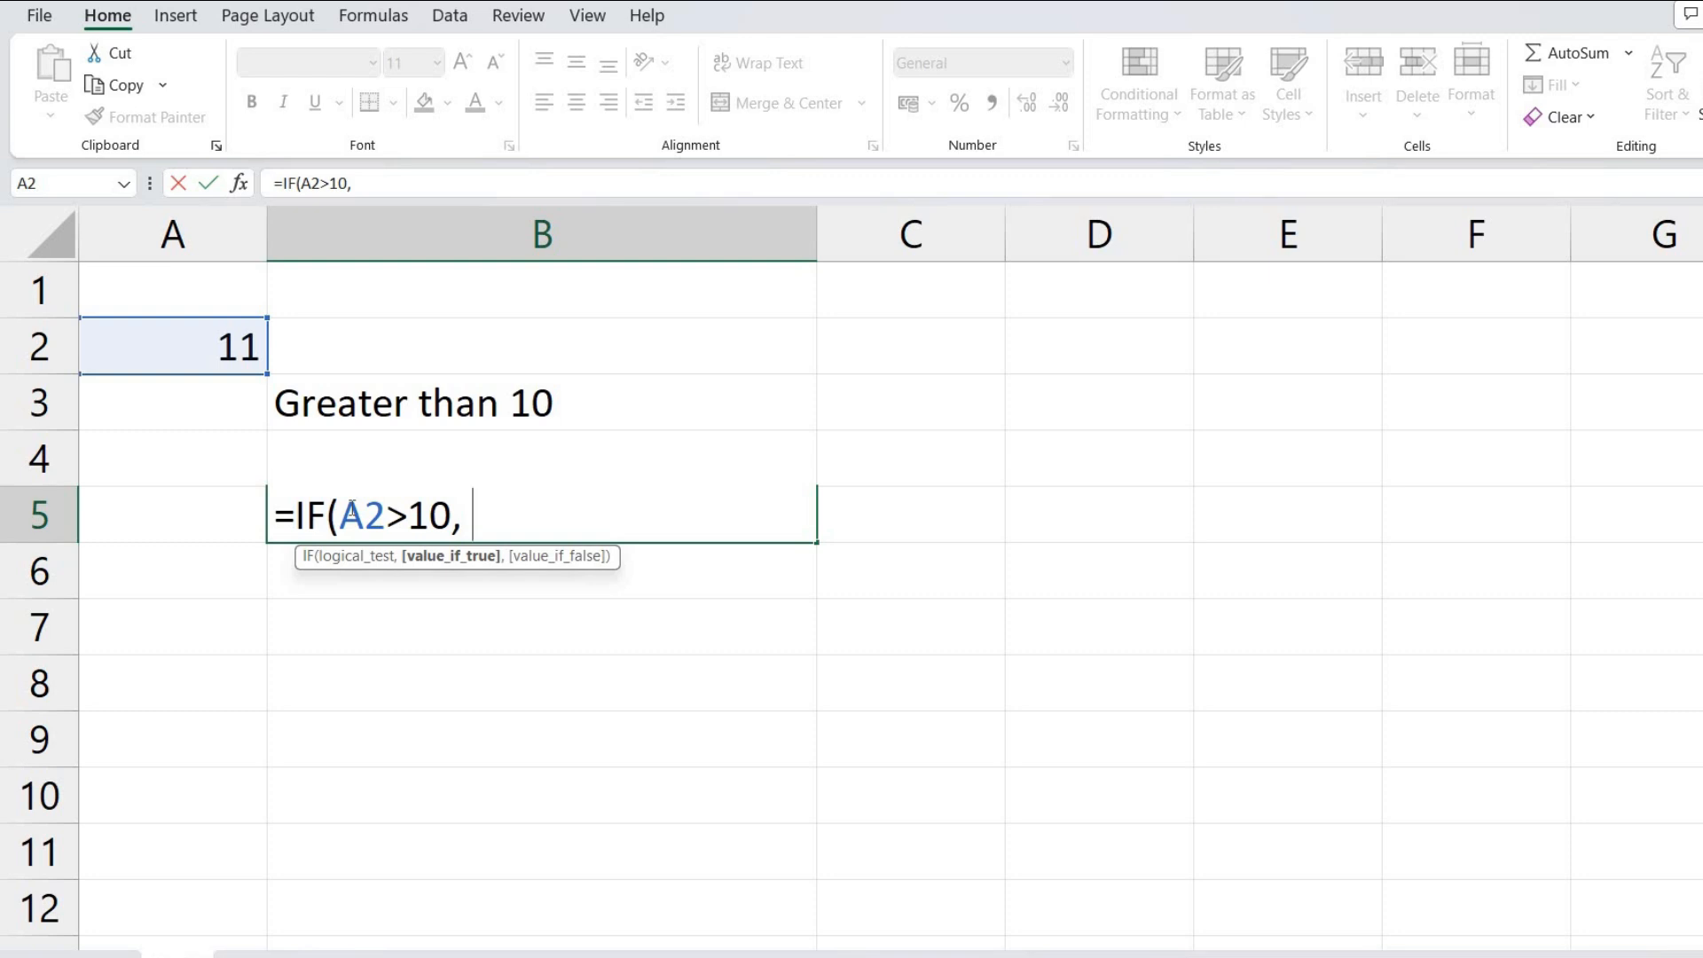
# Add the text "Greater than 10" as the value if true in the B5 formula and highlight that argument for review
pyautogui.write('"Great')
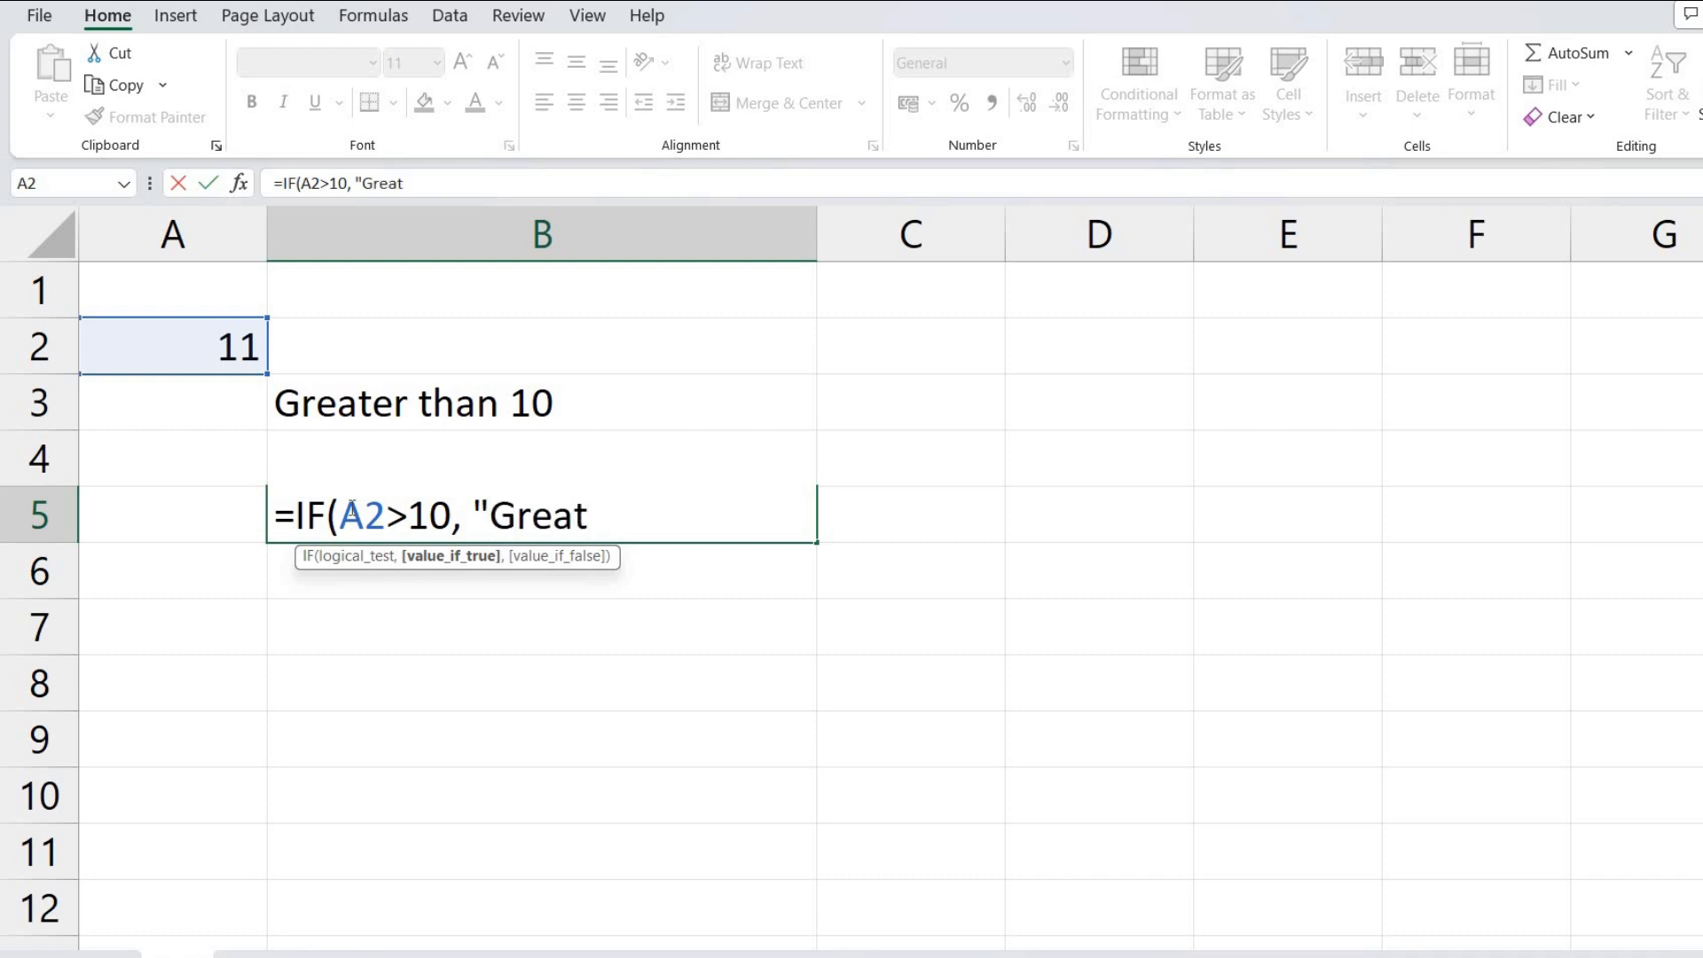
pyautogui.write('er than 10"')
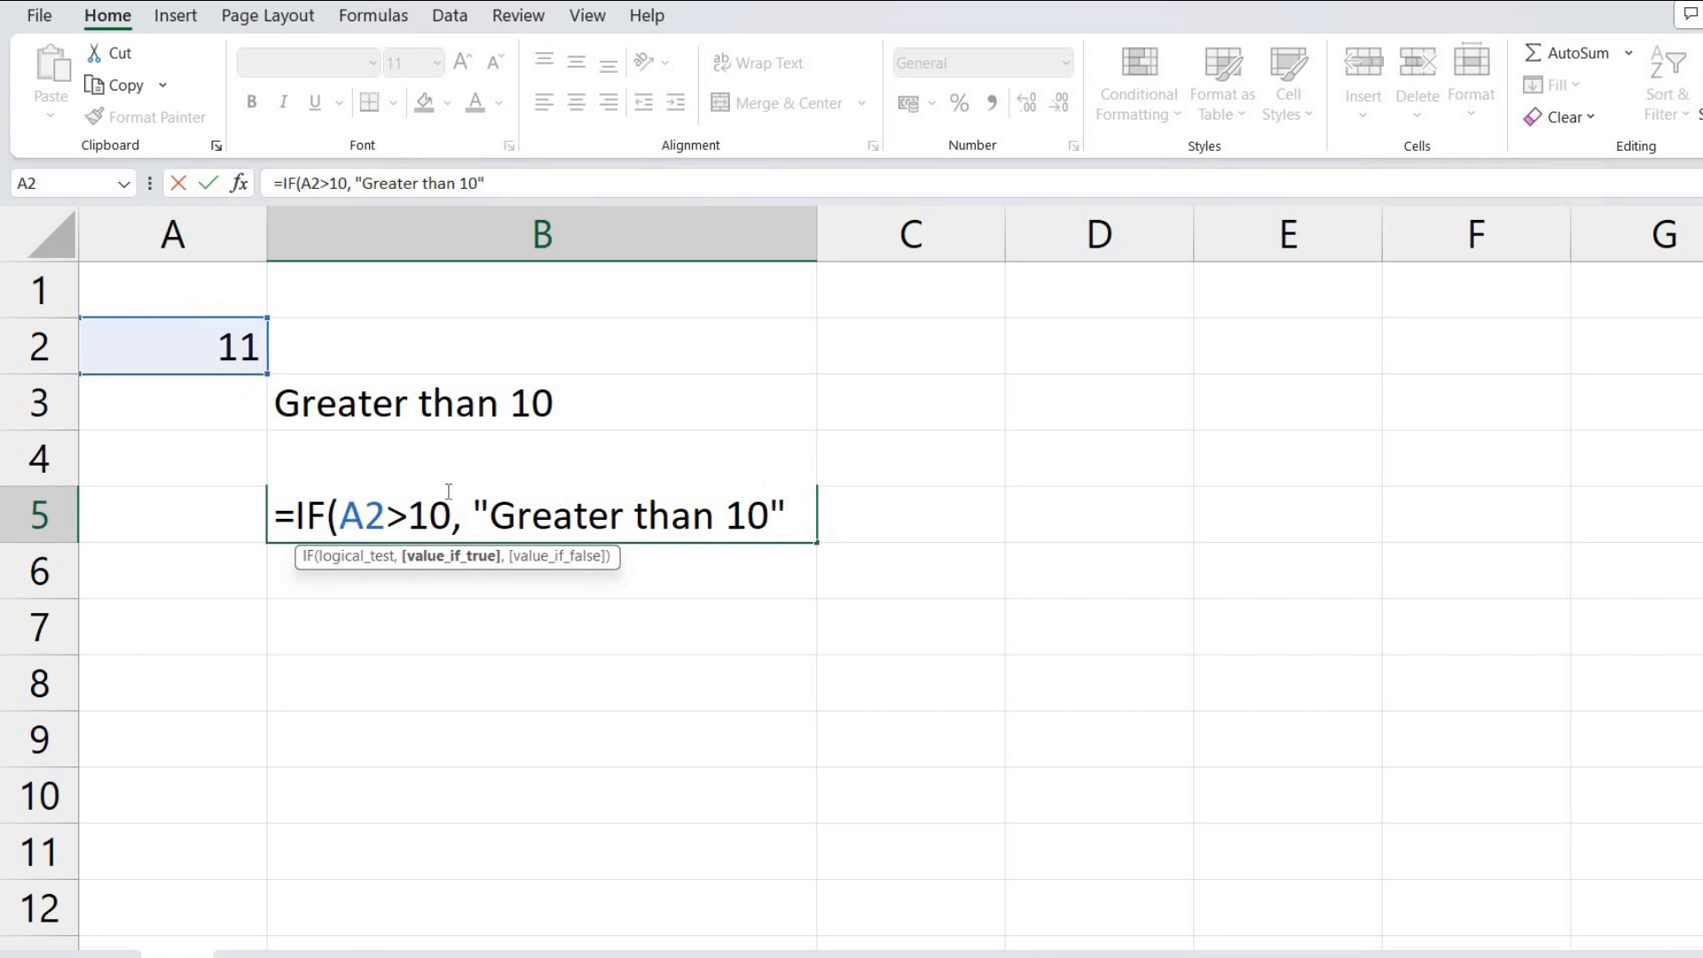
pyautogui.moveTo(472, 515); pyautogui.dragTo(782, 508)
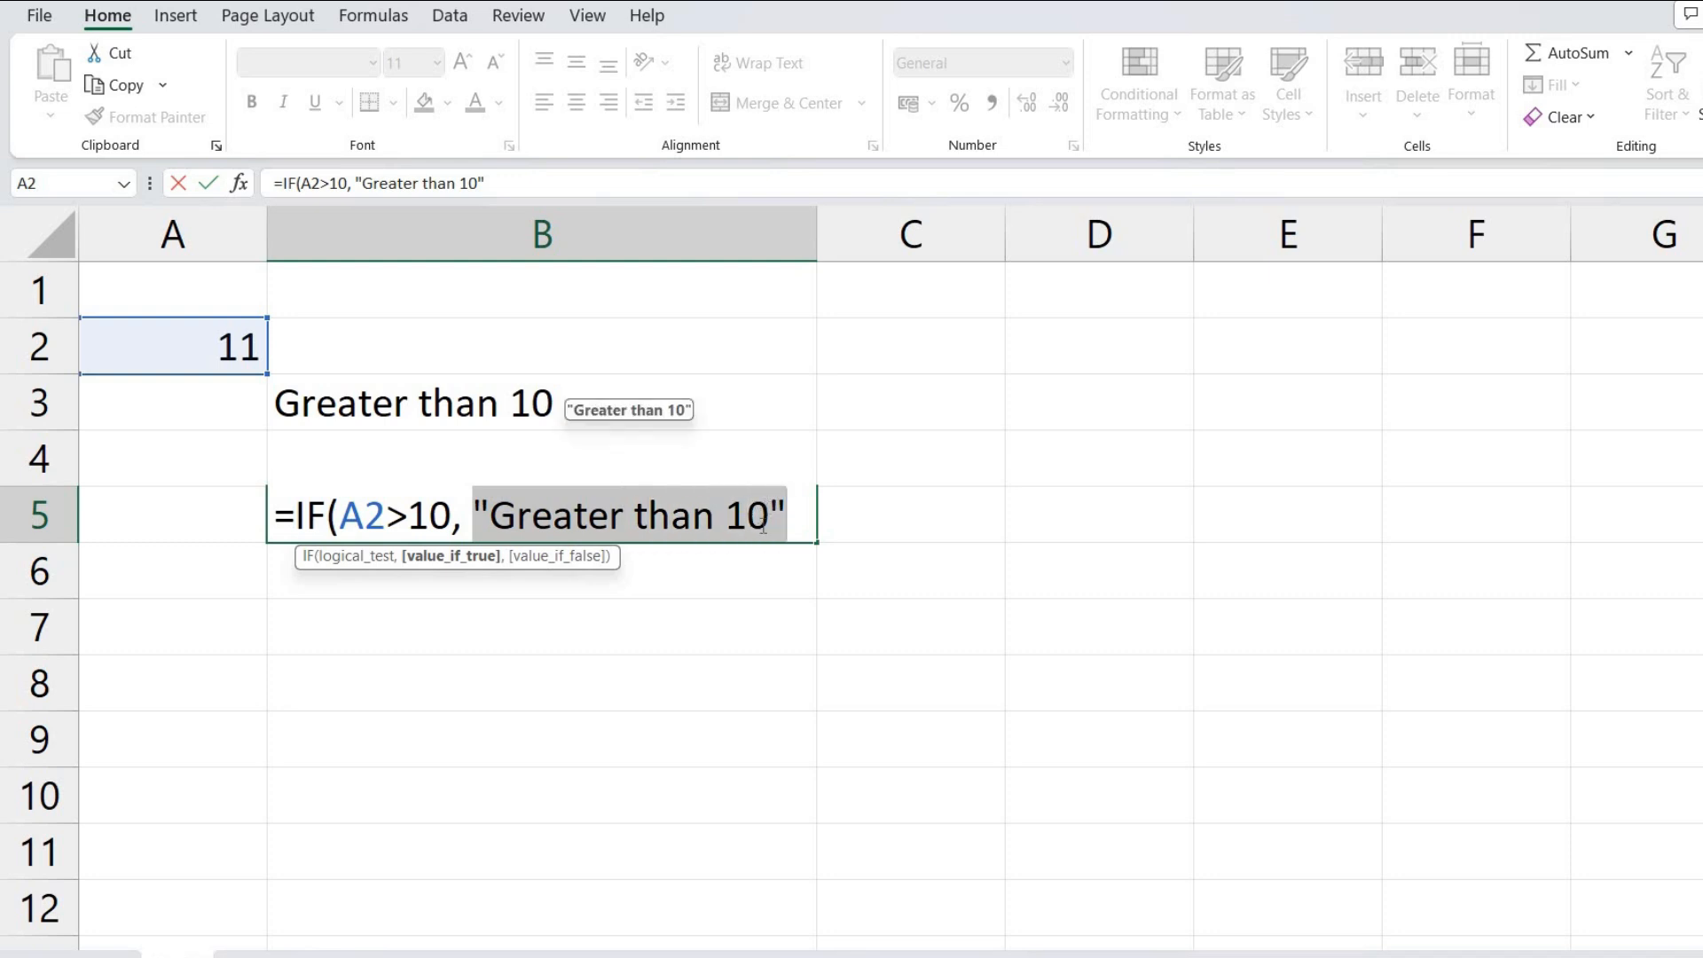
pyautogui.click(785, 512)
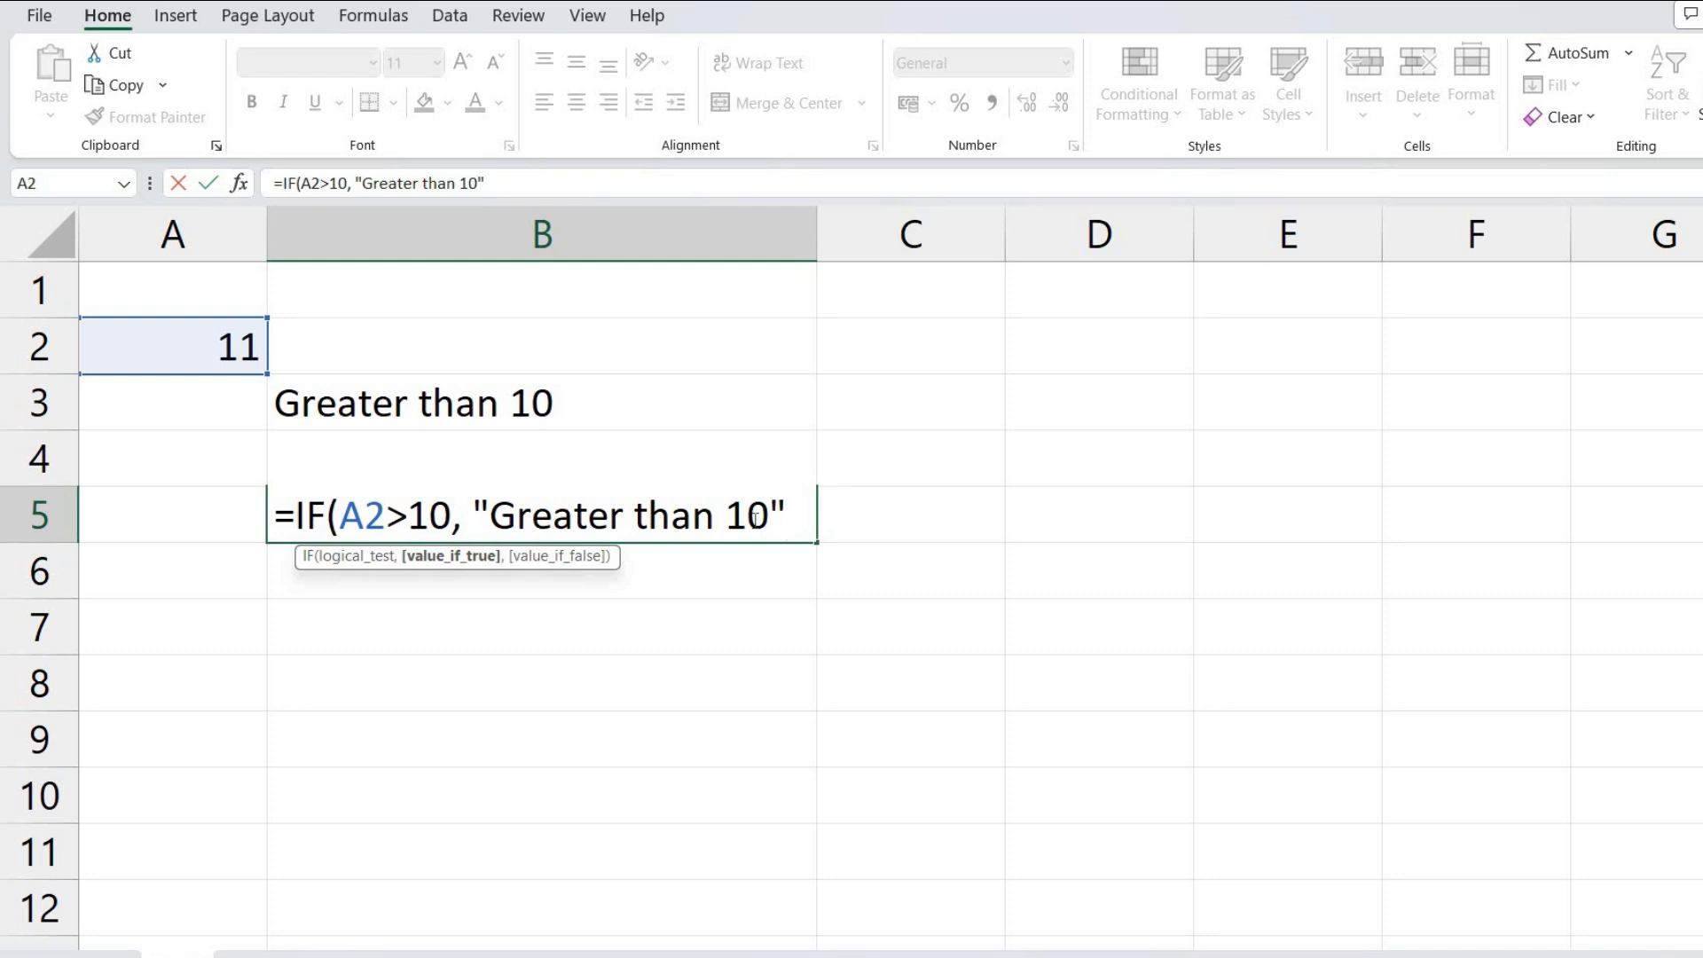
# Begin a nested IF function as the value if false of the B5 formula
pyautogui.write(', if')
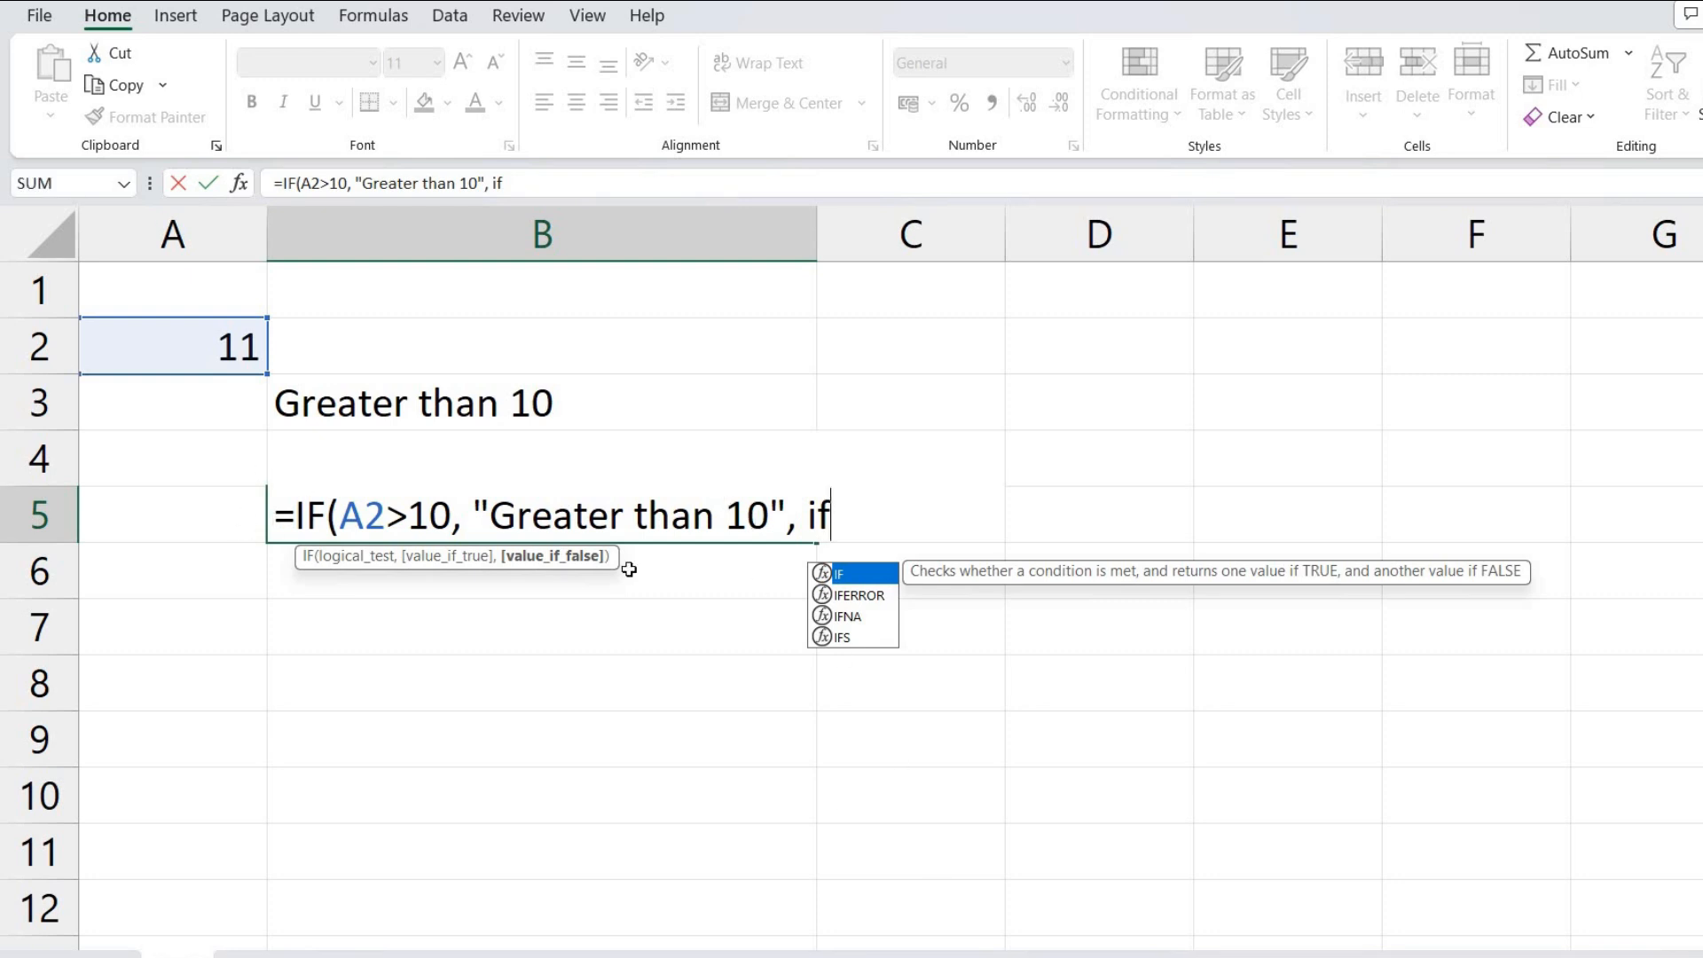
pyautogui.moveTo(338, 515); pyautogui.dragTo(838, 509)
pyautogui.click(803, 510)
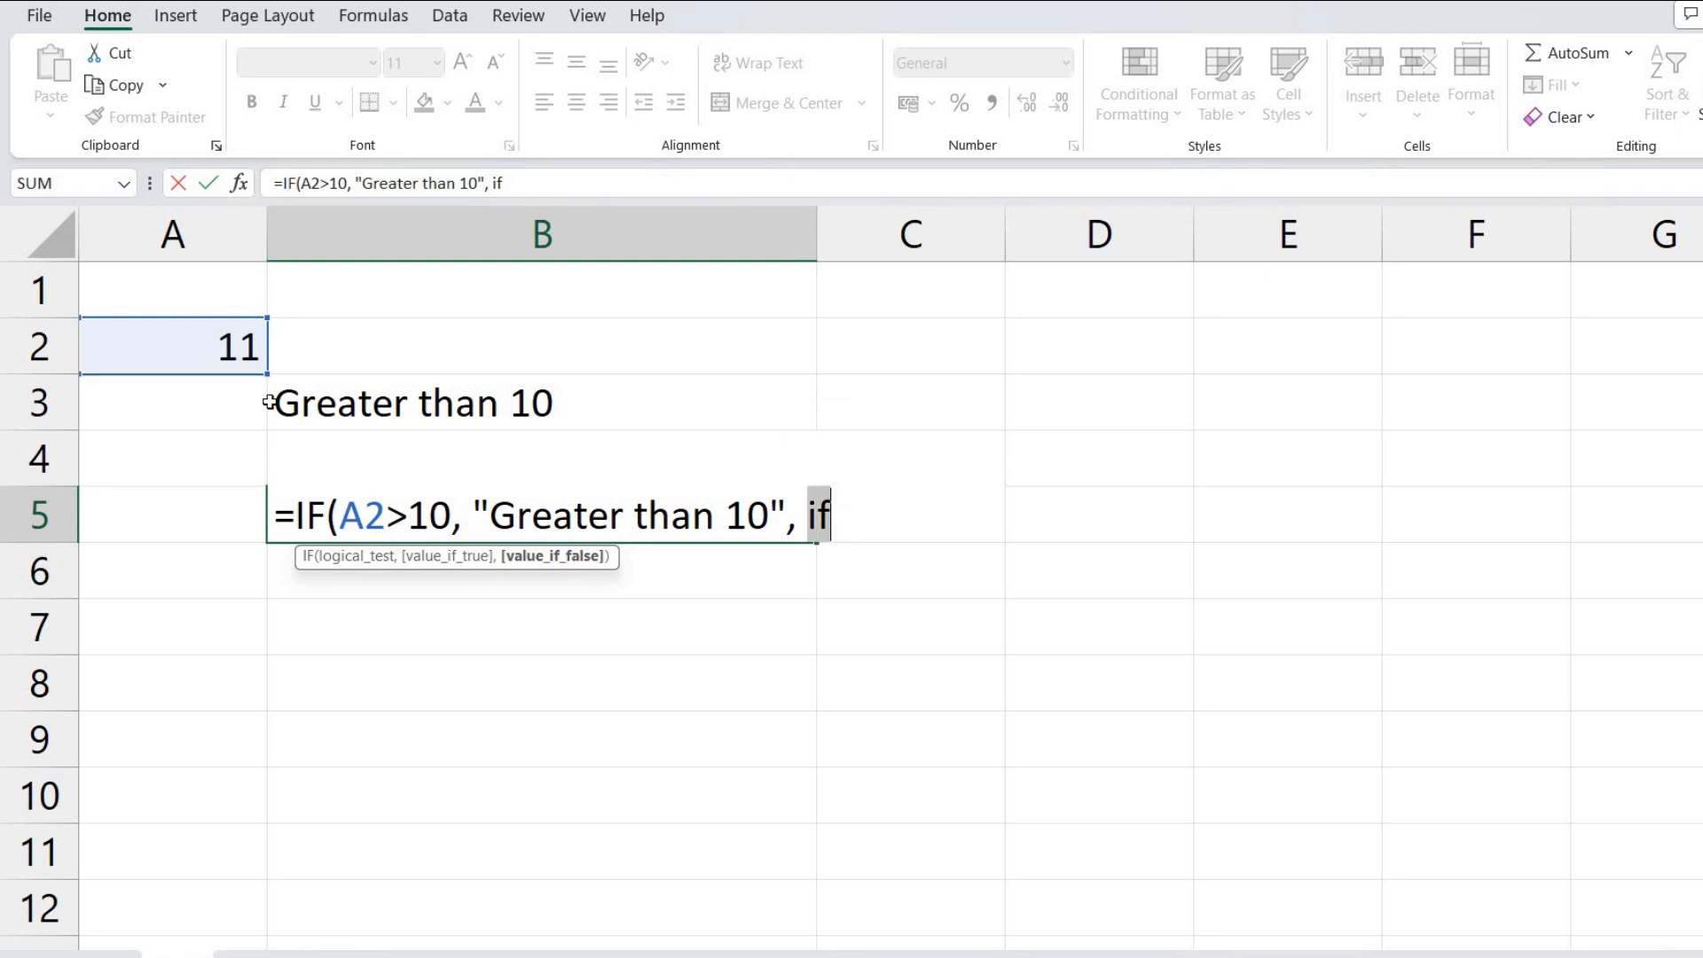
pyautogui.click(853, 517)
pyautogui.press('BackSpace')
pyautogui.write('f')
pyautogui.press('Tab')
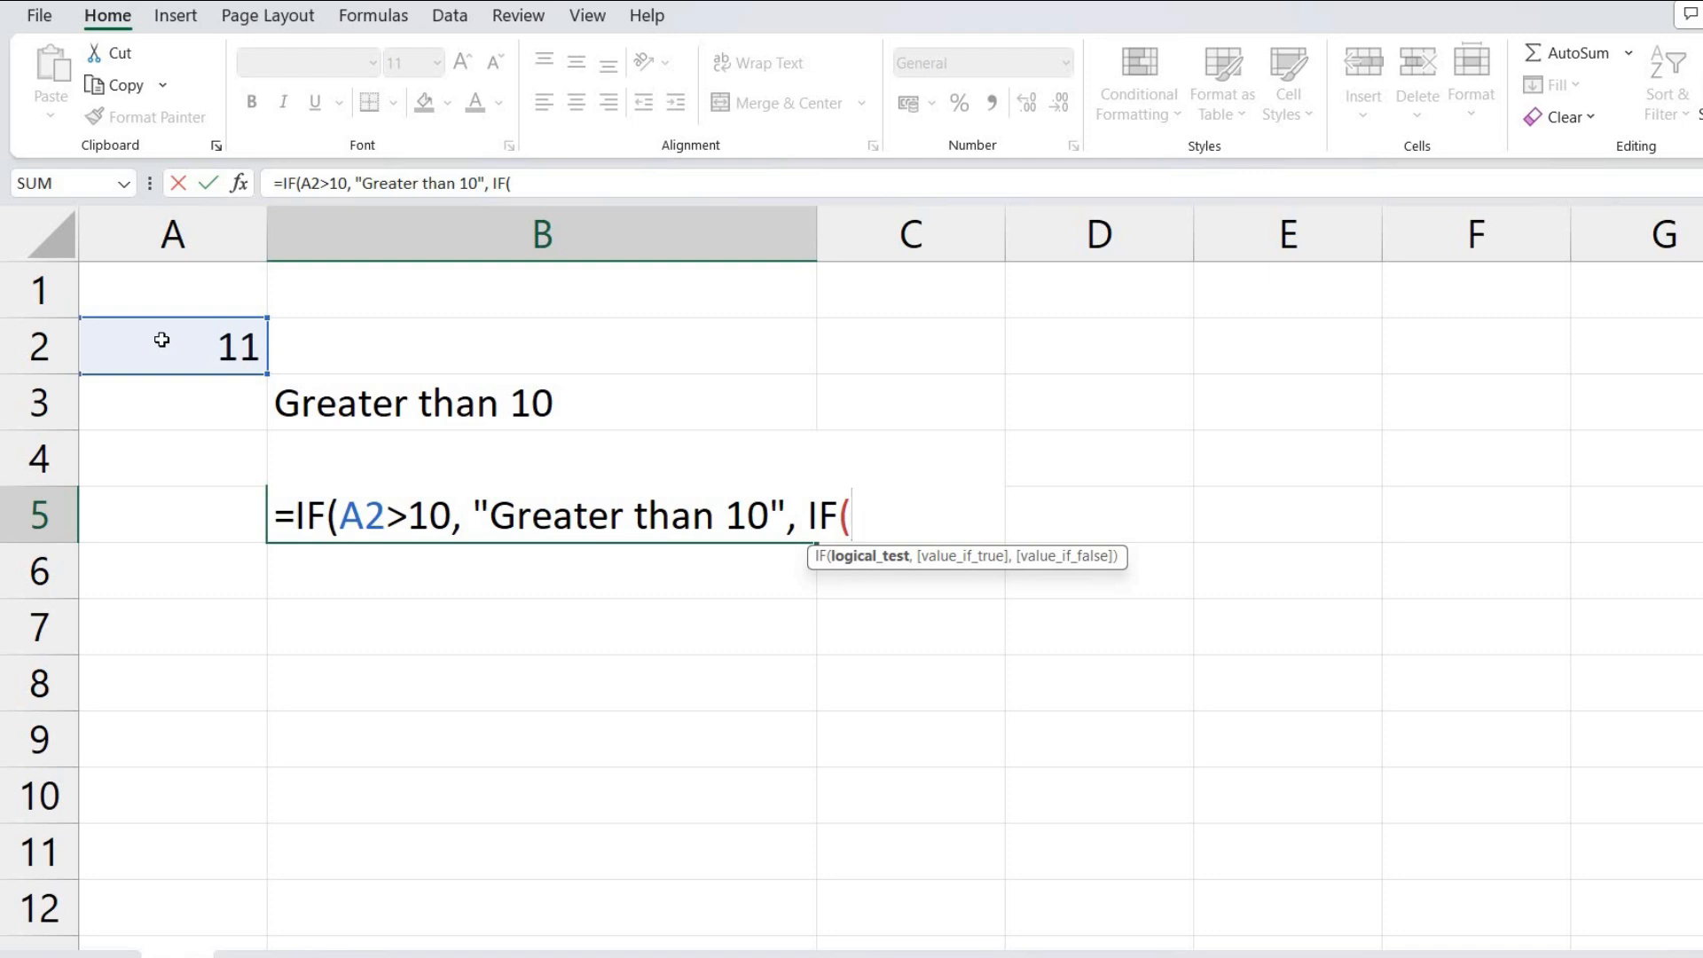
# Set the nested IF's logical test to A2=10, followed by a comma
pyautogui.write('a')
pyautogui.press('BackSpace')
pyautogui.click(178, 341)
pyautogui.write('=10')
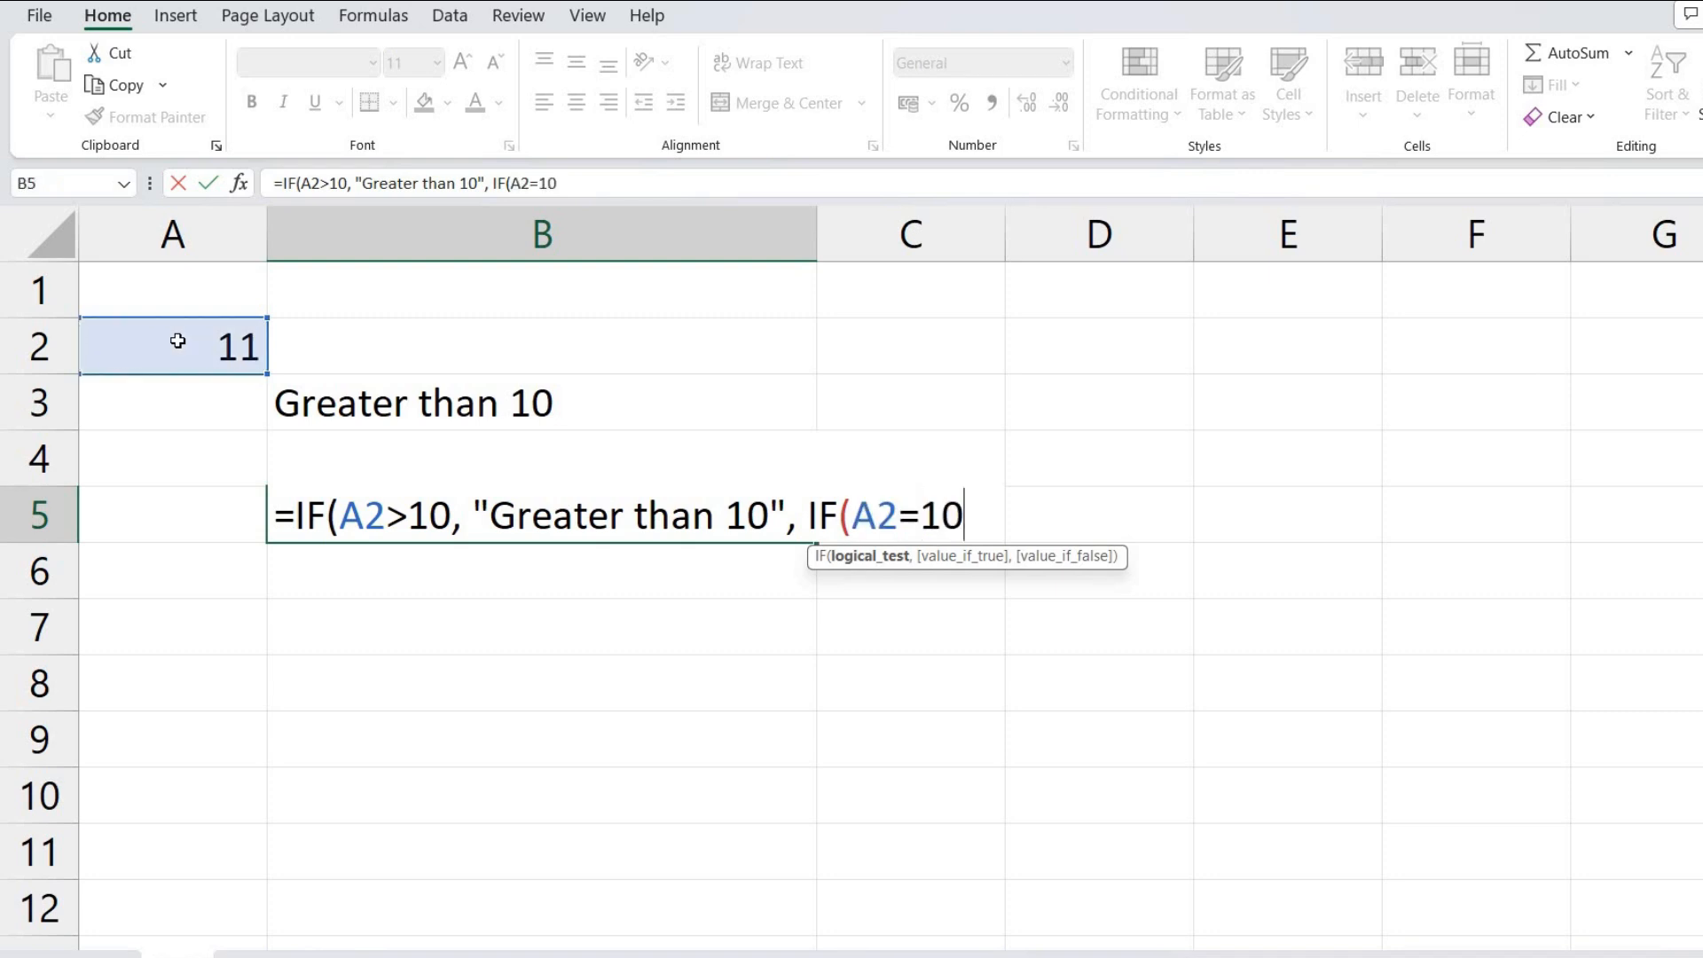
pyautogui.write(',')
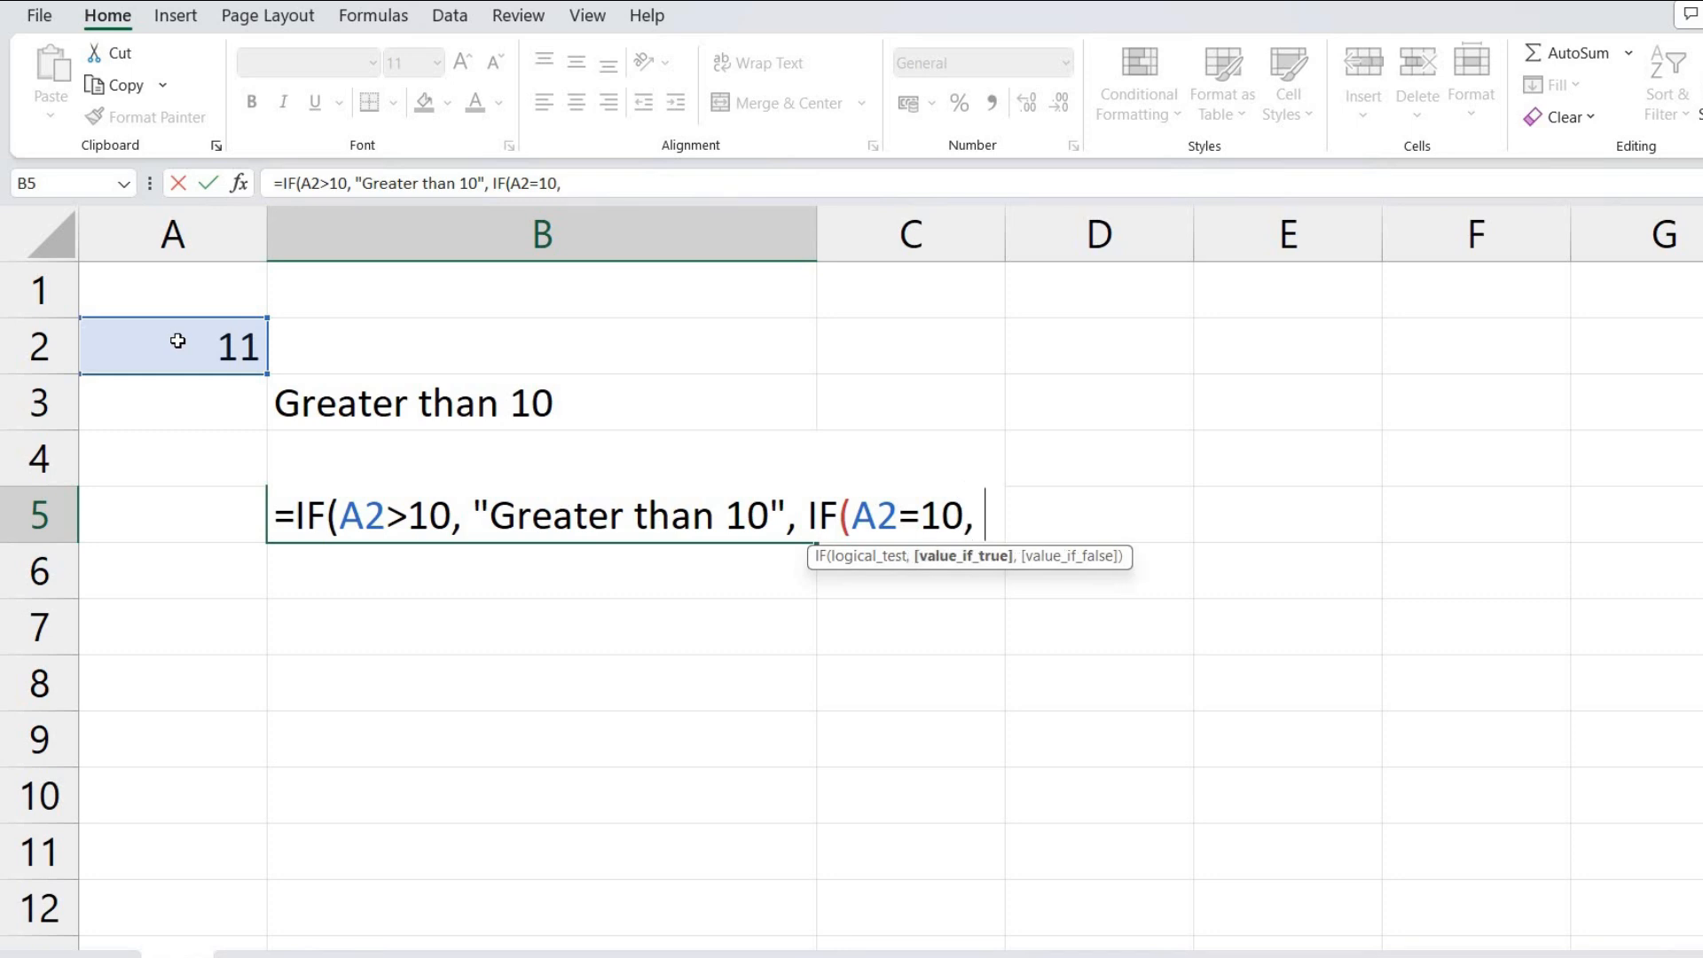
# Give the nested IF "Equal to 10" as its value if true and "Less than 10" as its value if false
pyautogui.write(' "')
pyautogui.write('Eq')
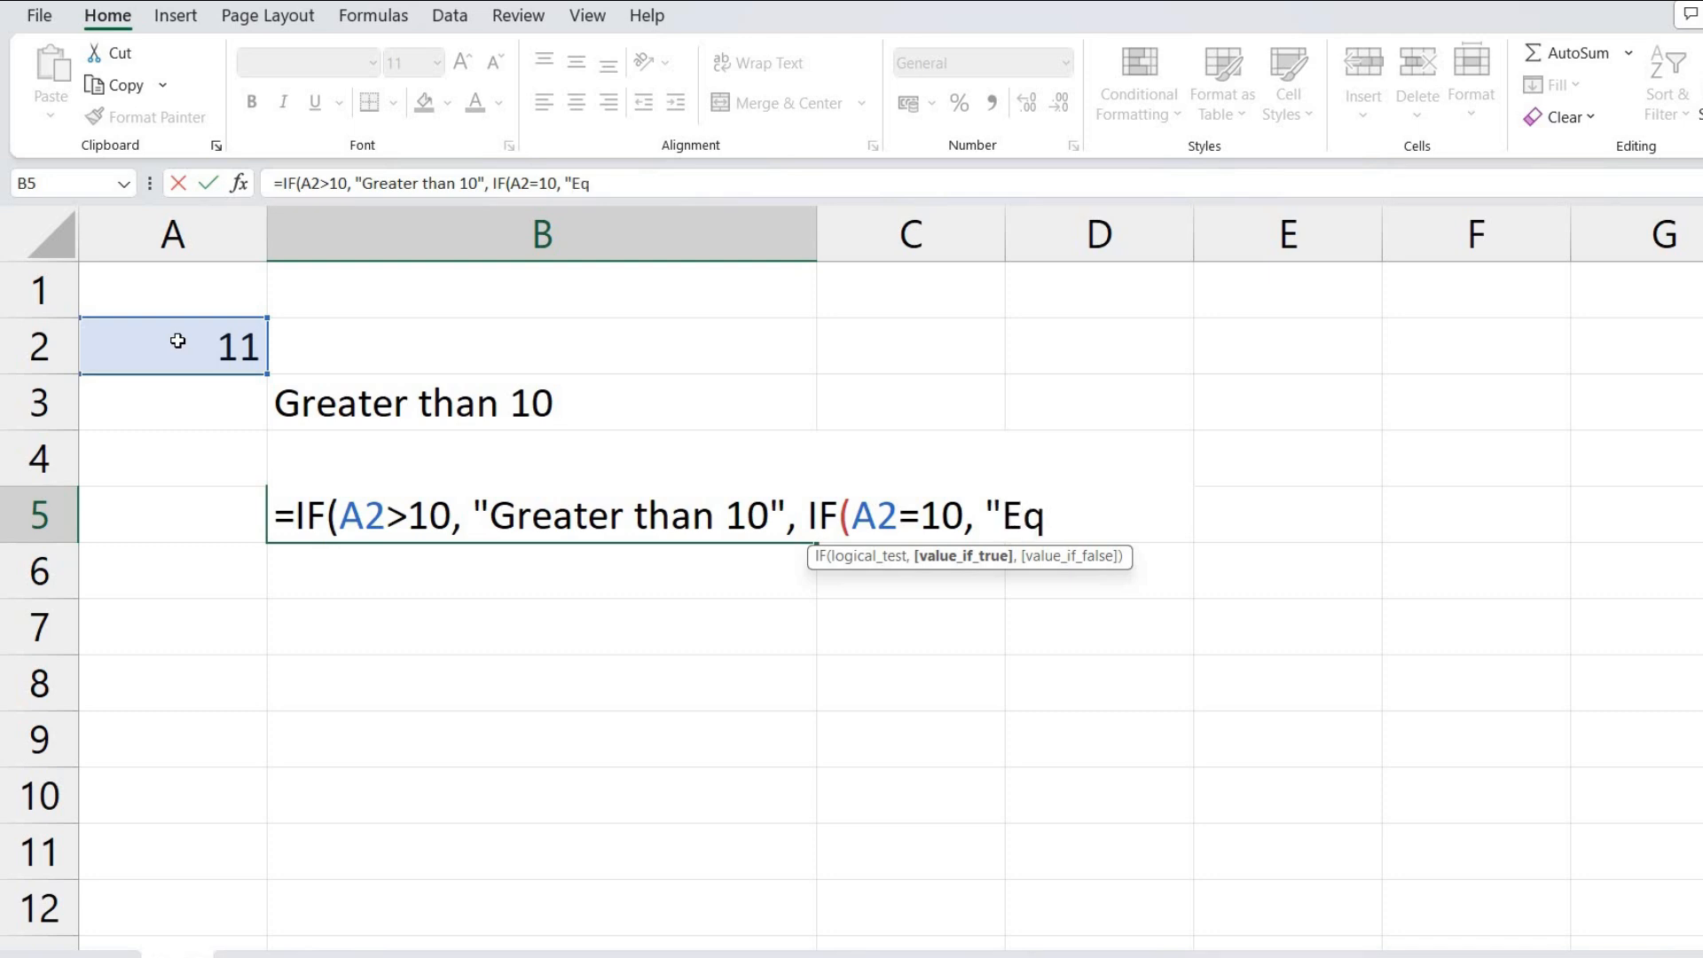
pyautogui.write('ual to 10')
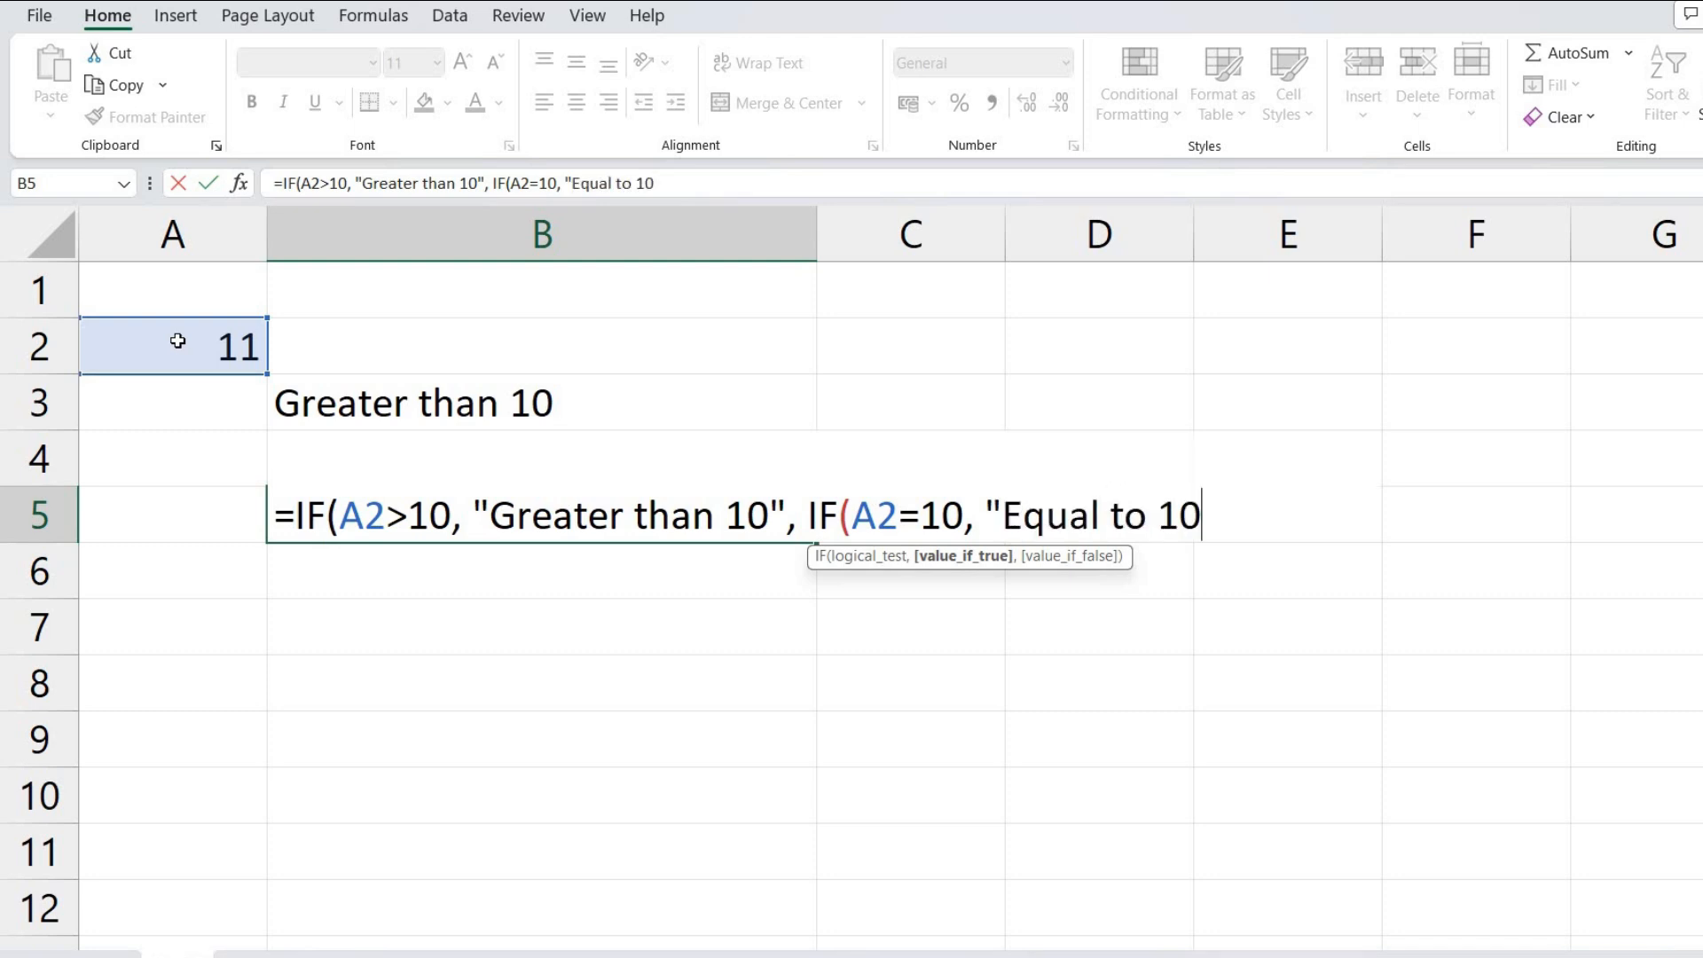
pyautogui.write('",')
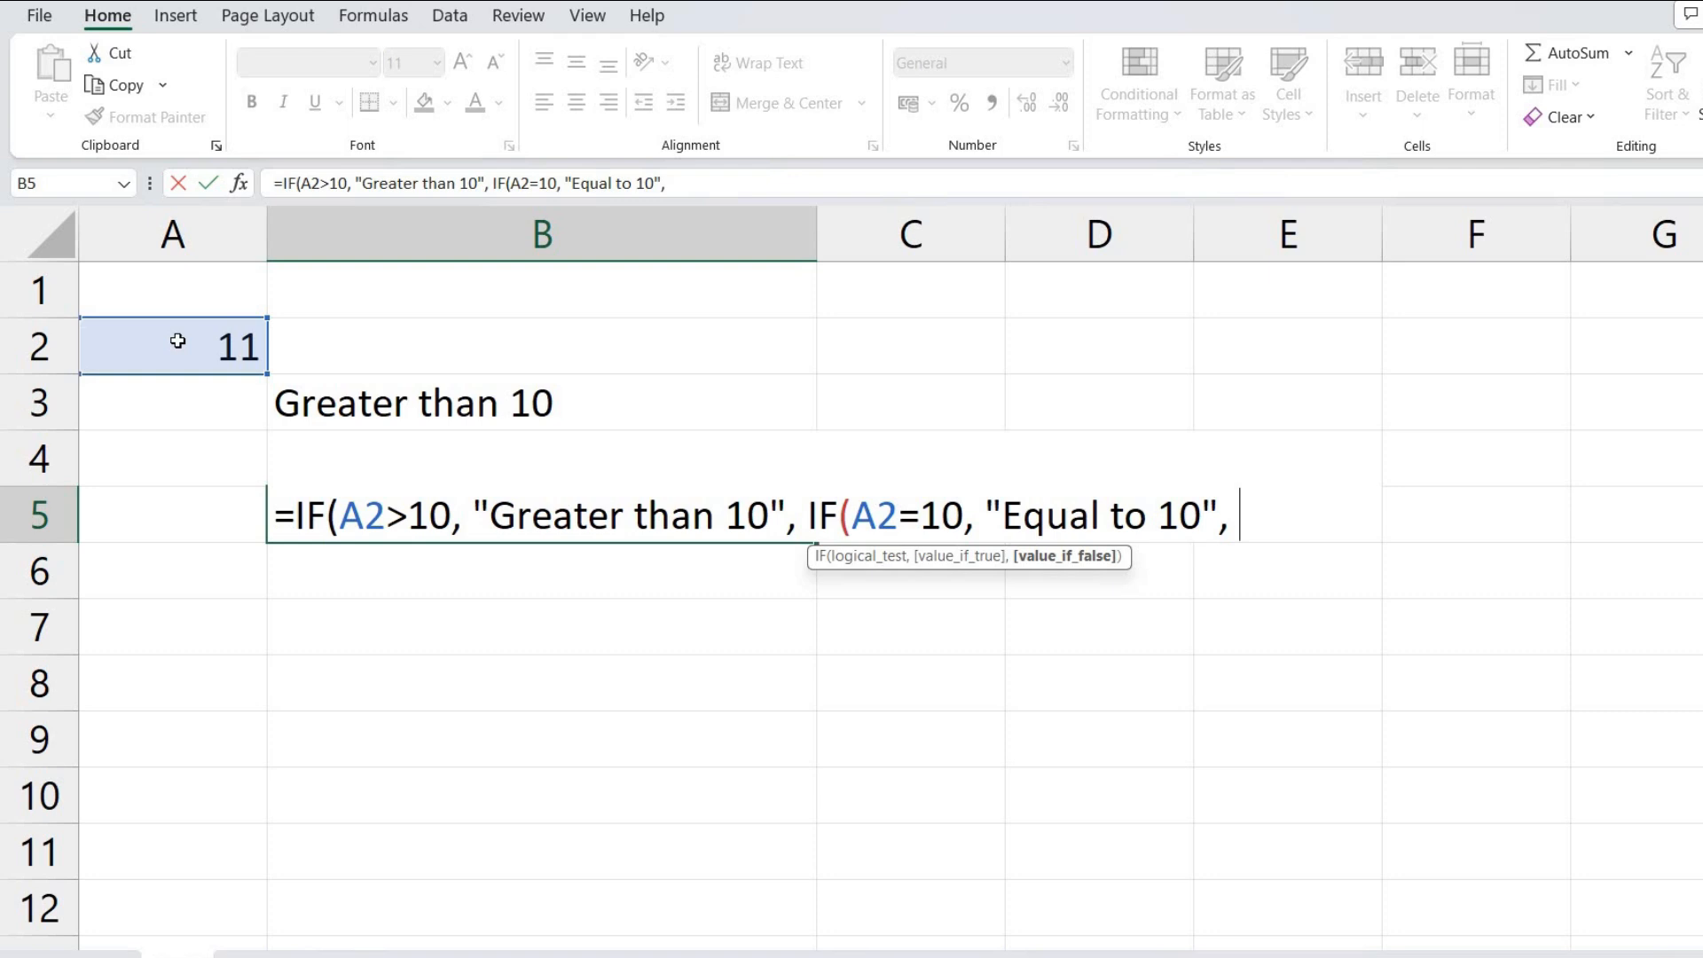
pyautogui.write(' "k')
pyautogui.press('BackSpace')
pyautogui.write('Less than')
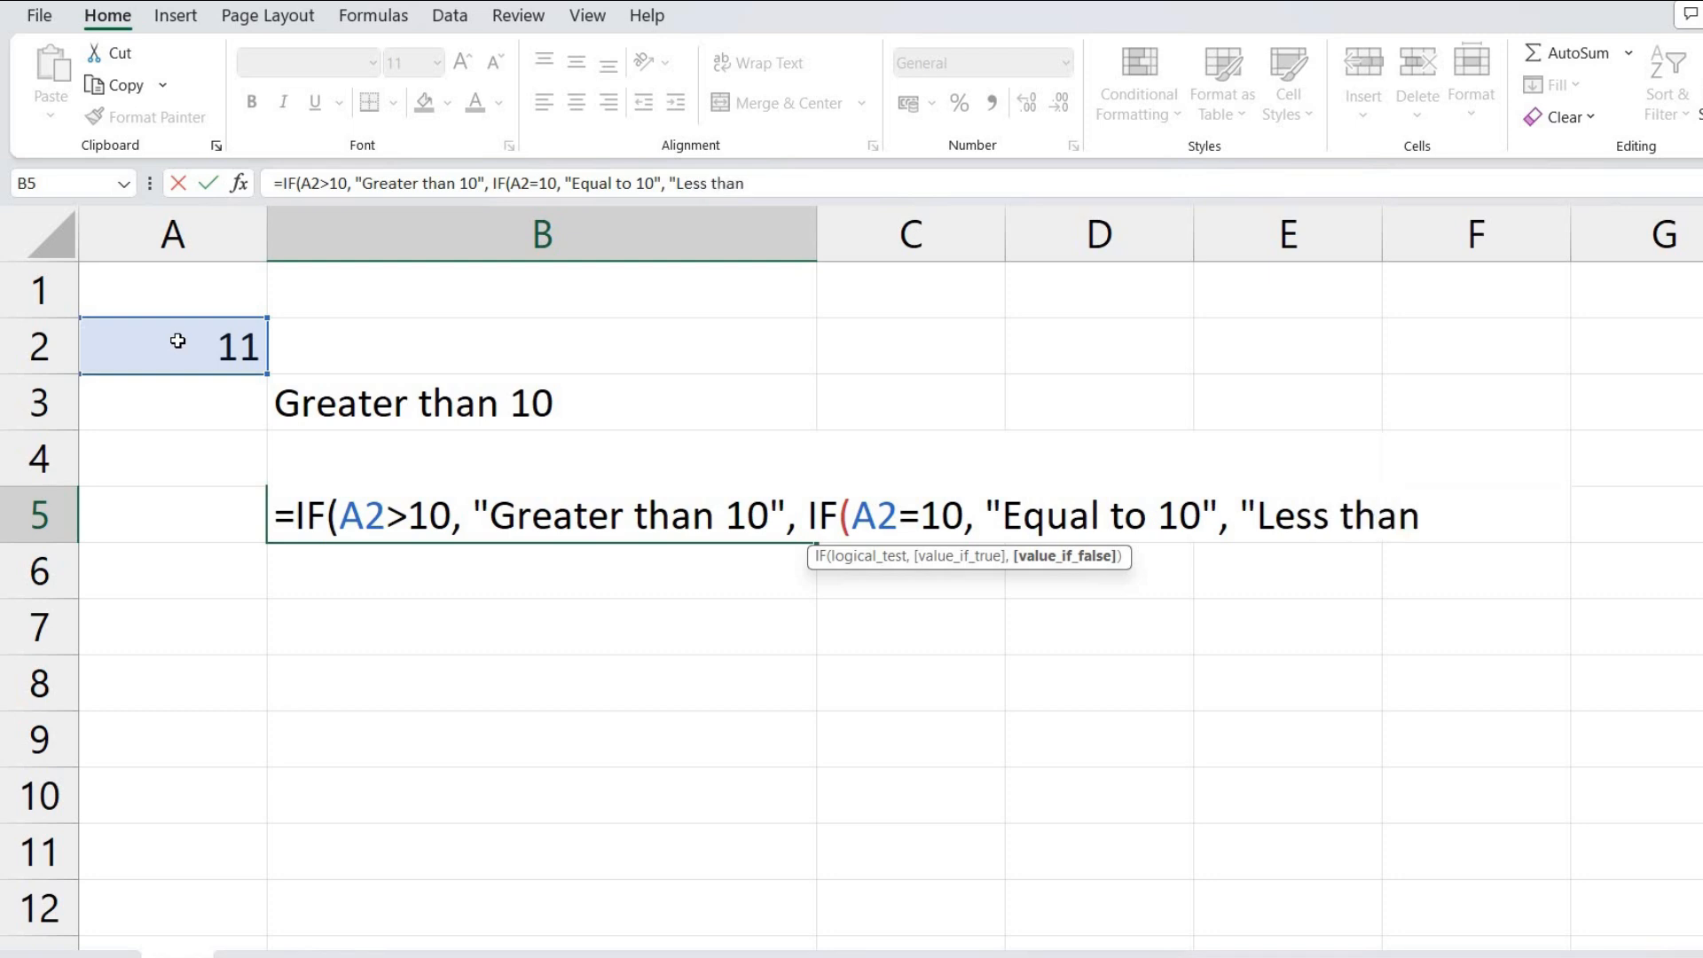
pyautogui.write(' 10"')
# Review the B5 formula argument by argument, highlighting the outer IF's arguments and the nested IF's test, value if true and value if false
pyautogui.moveTo(341, 513); pyautogui.dragTo(784, 519)
pyautogui.click(554, 524)
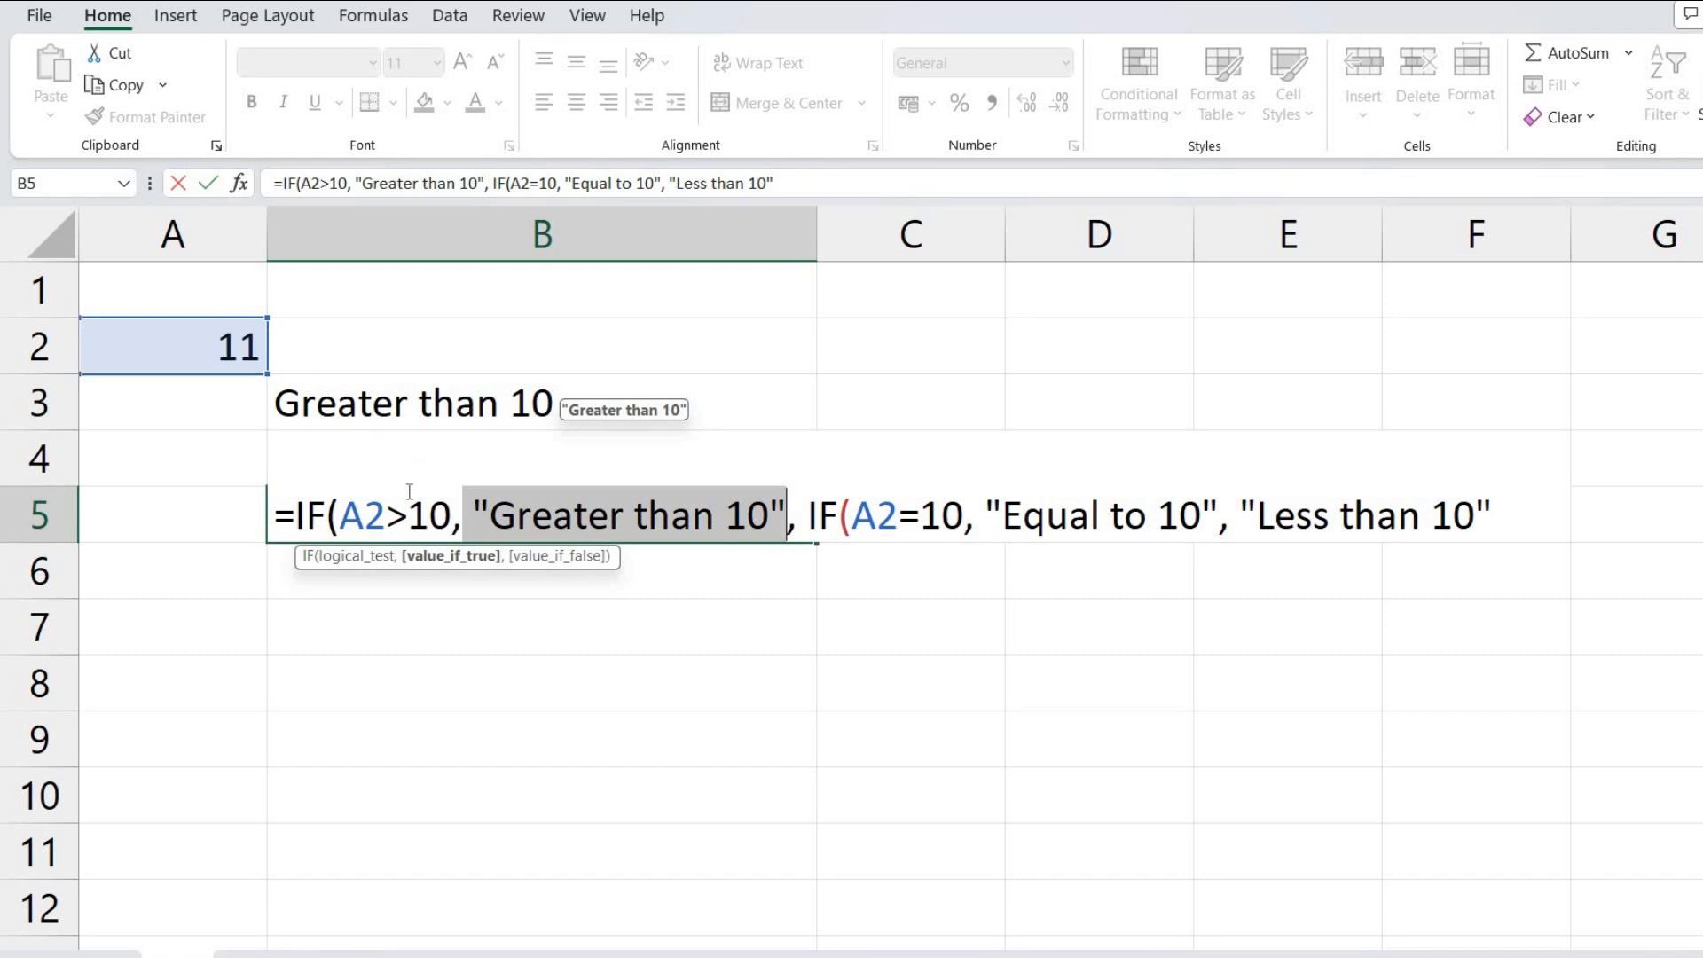
pyautogui.click(492, 515)
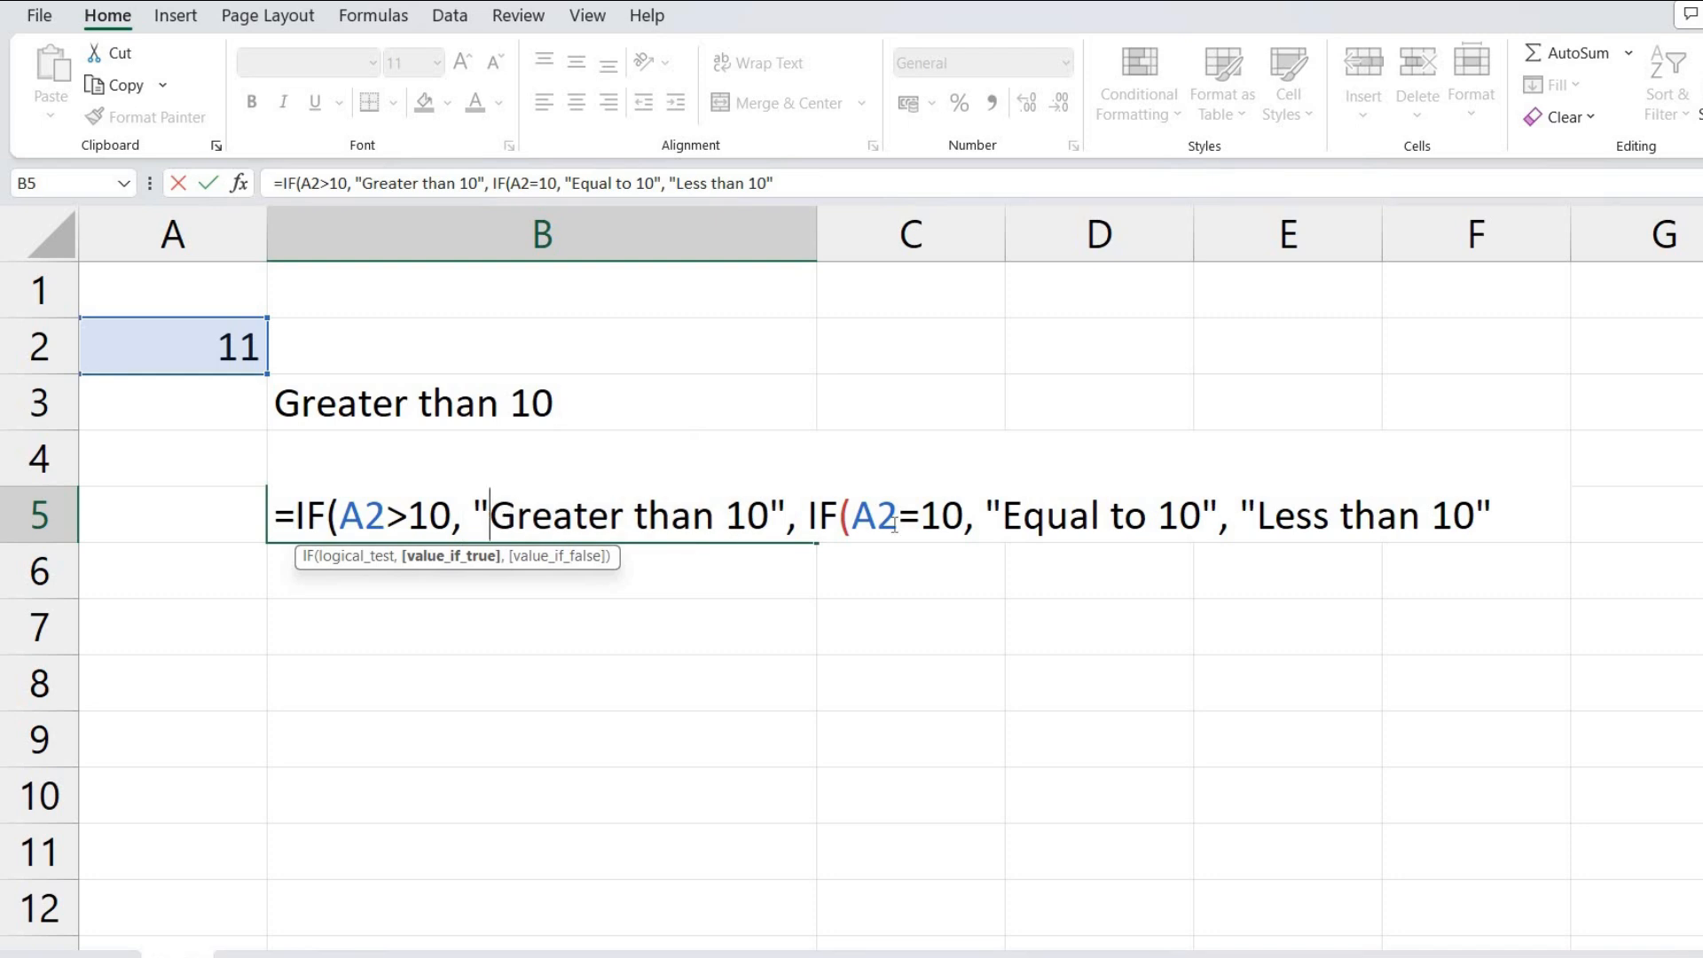
pyautogui.moveTo(296, 509); pyautogui.dragTo(325, 512)
pyautogui.moveTo(798, 514); pyautogui.dragTo(1495, 525)
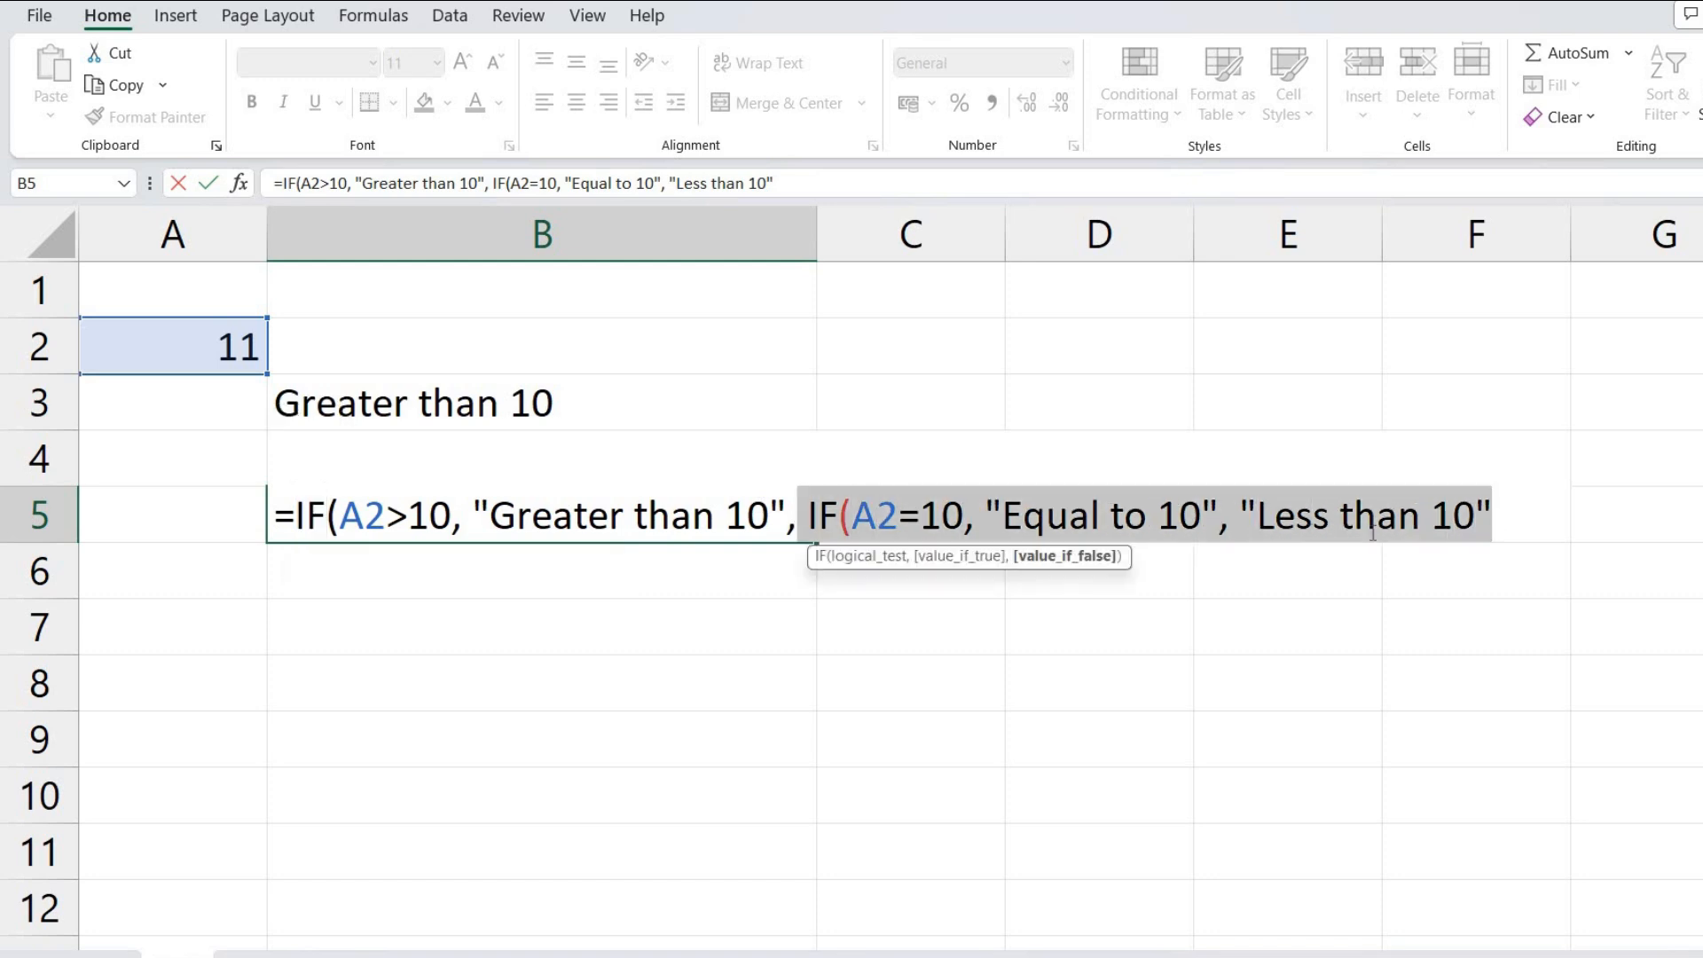
pyautogui.click(828, 523)
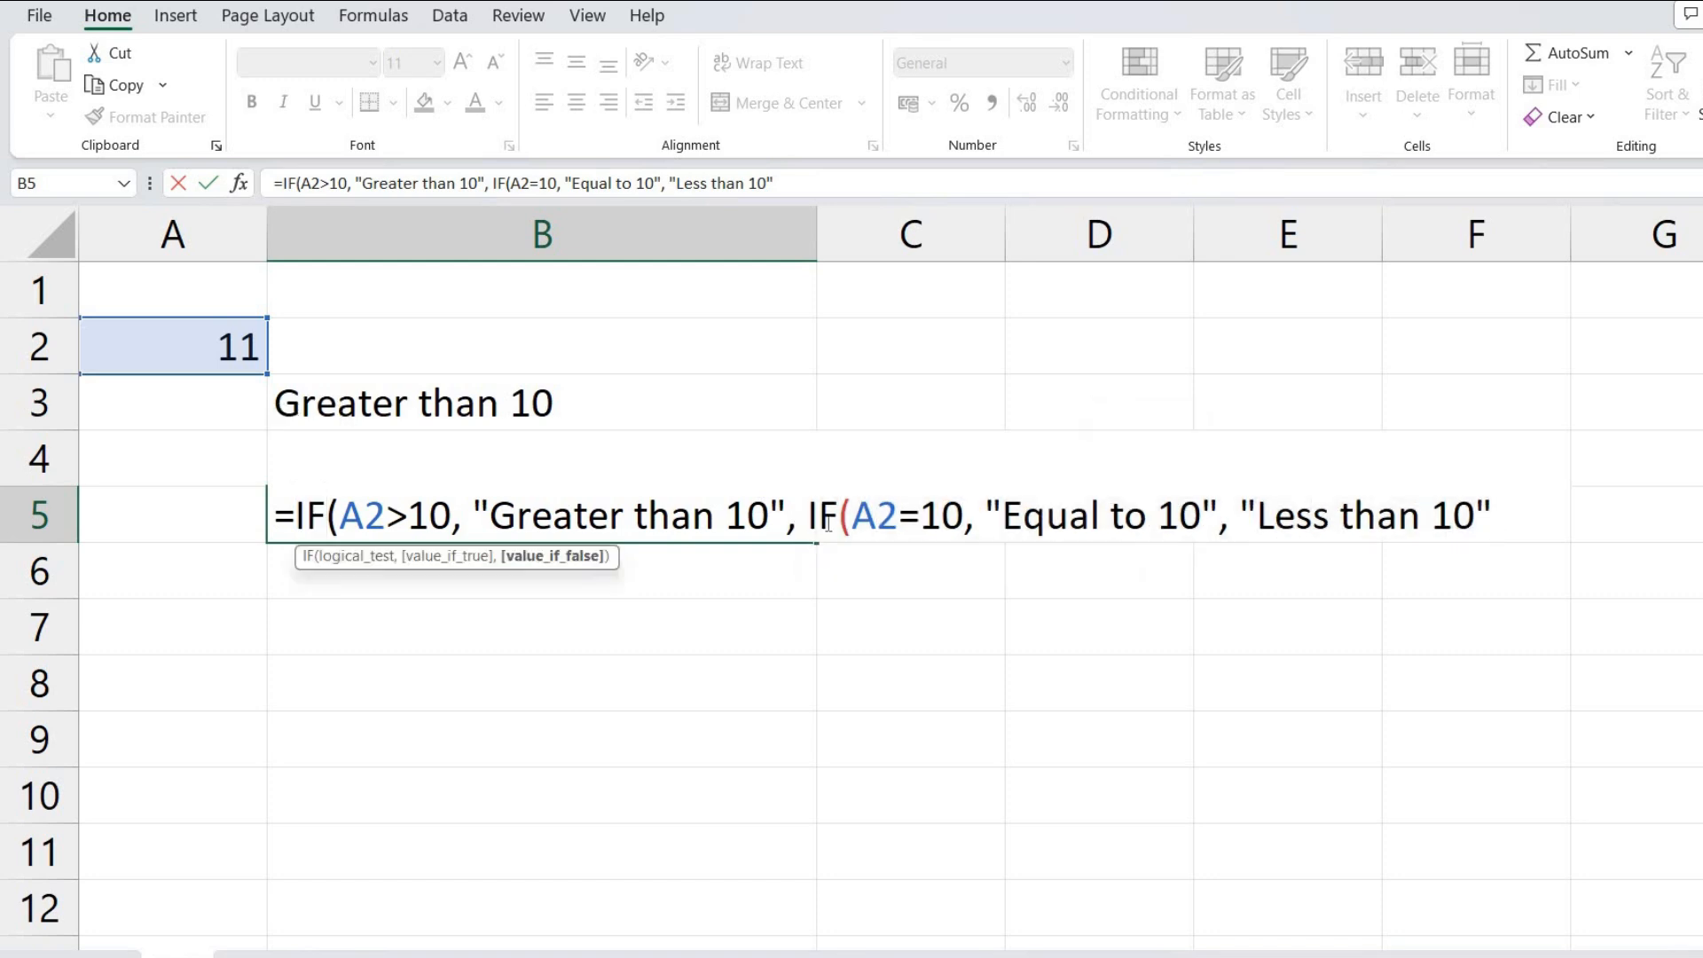
pyautogui.moveTo(856, 515); pyautogui.dragTo(970, 521)
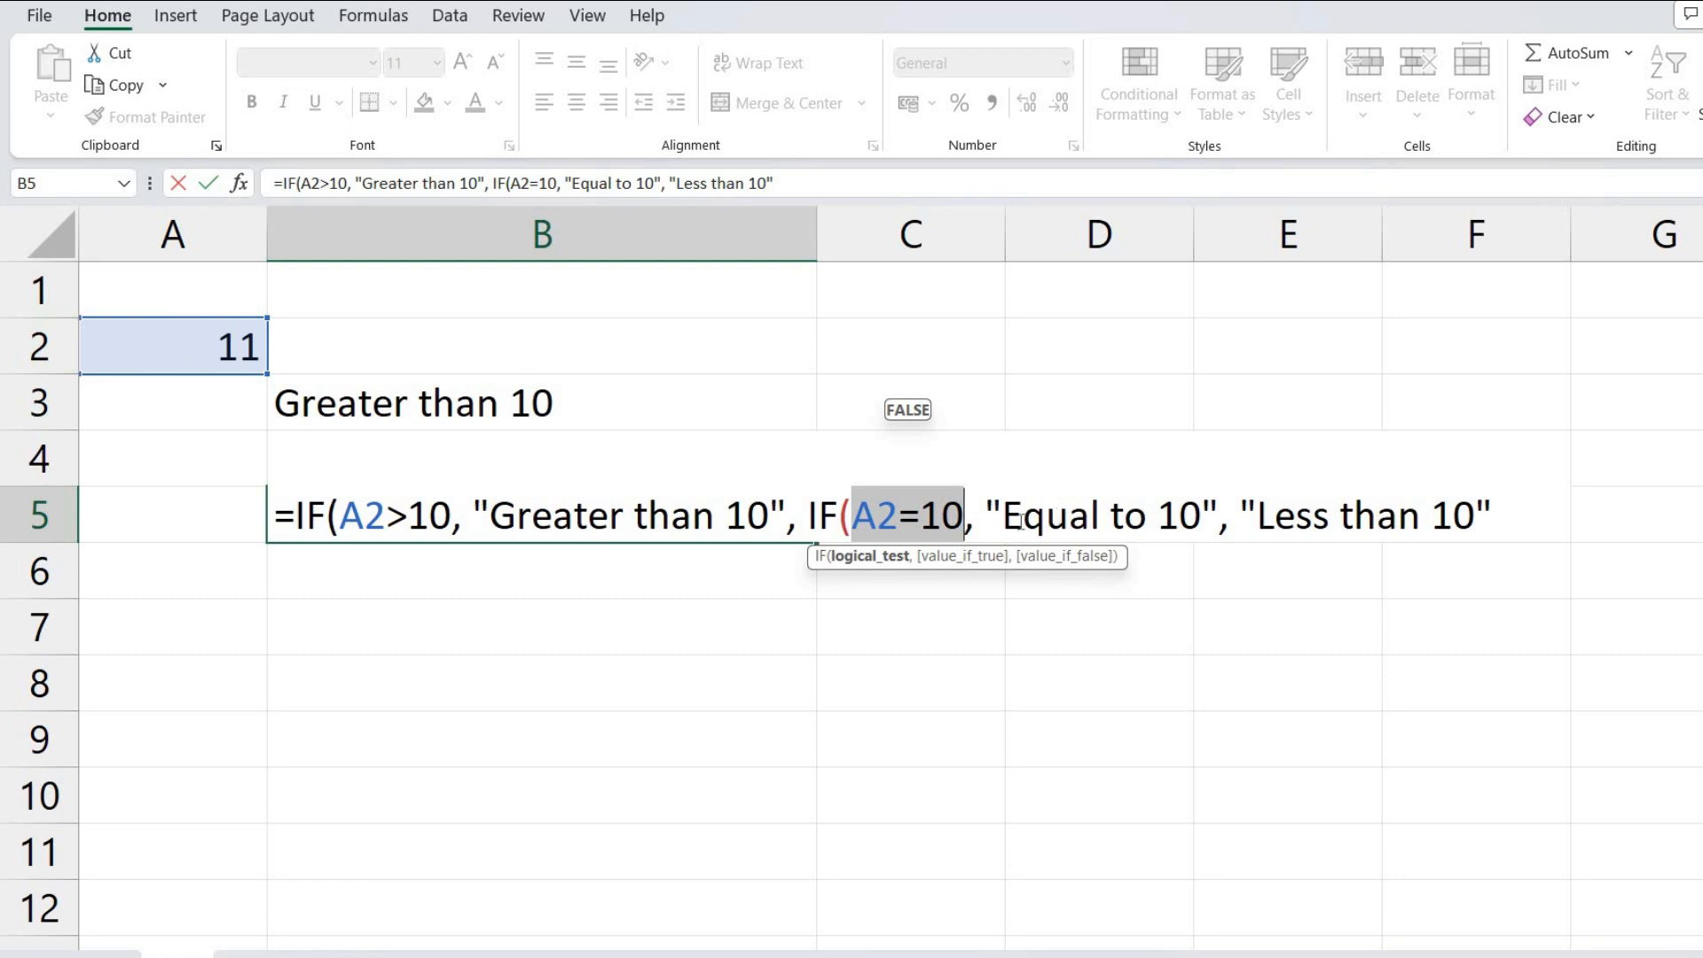
pyautogui.click(985, 515)
pyautogui.moveTo(985, 515); pyautogui.dragTo(1213, 510)
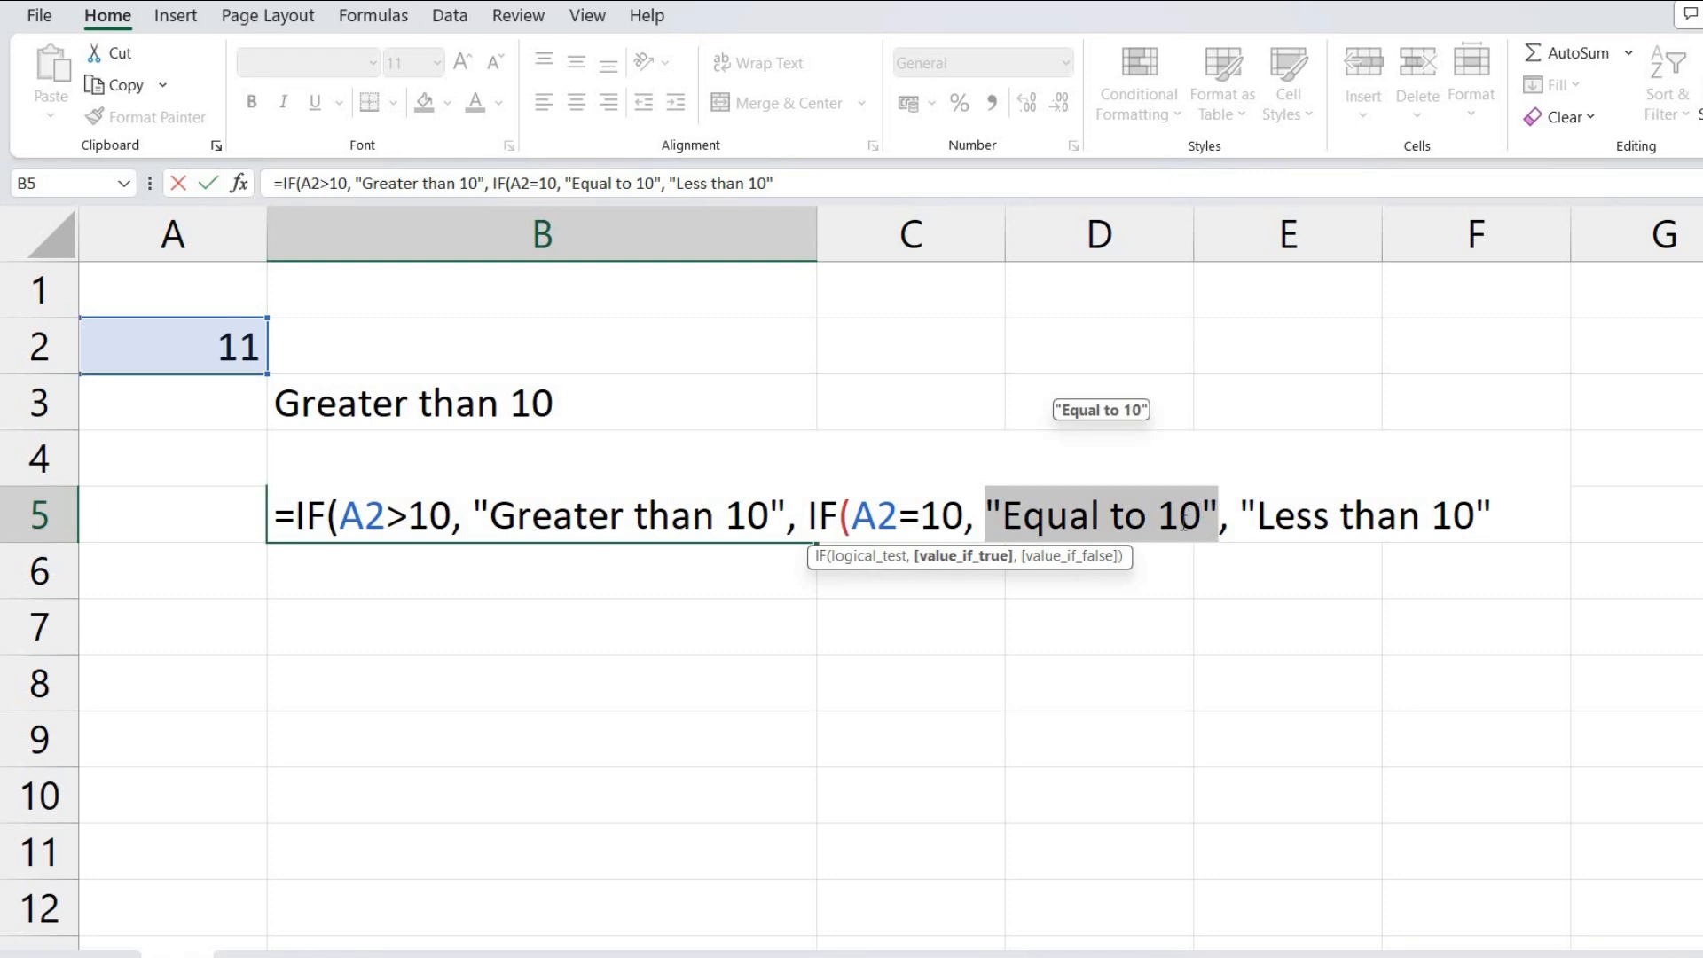
pyautogui.click(1240, 512)
pyautogui.moveTo(1257, 510); pyautogui.dragTo(1488, 515)
pyautogui.click(1119, 517)
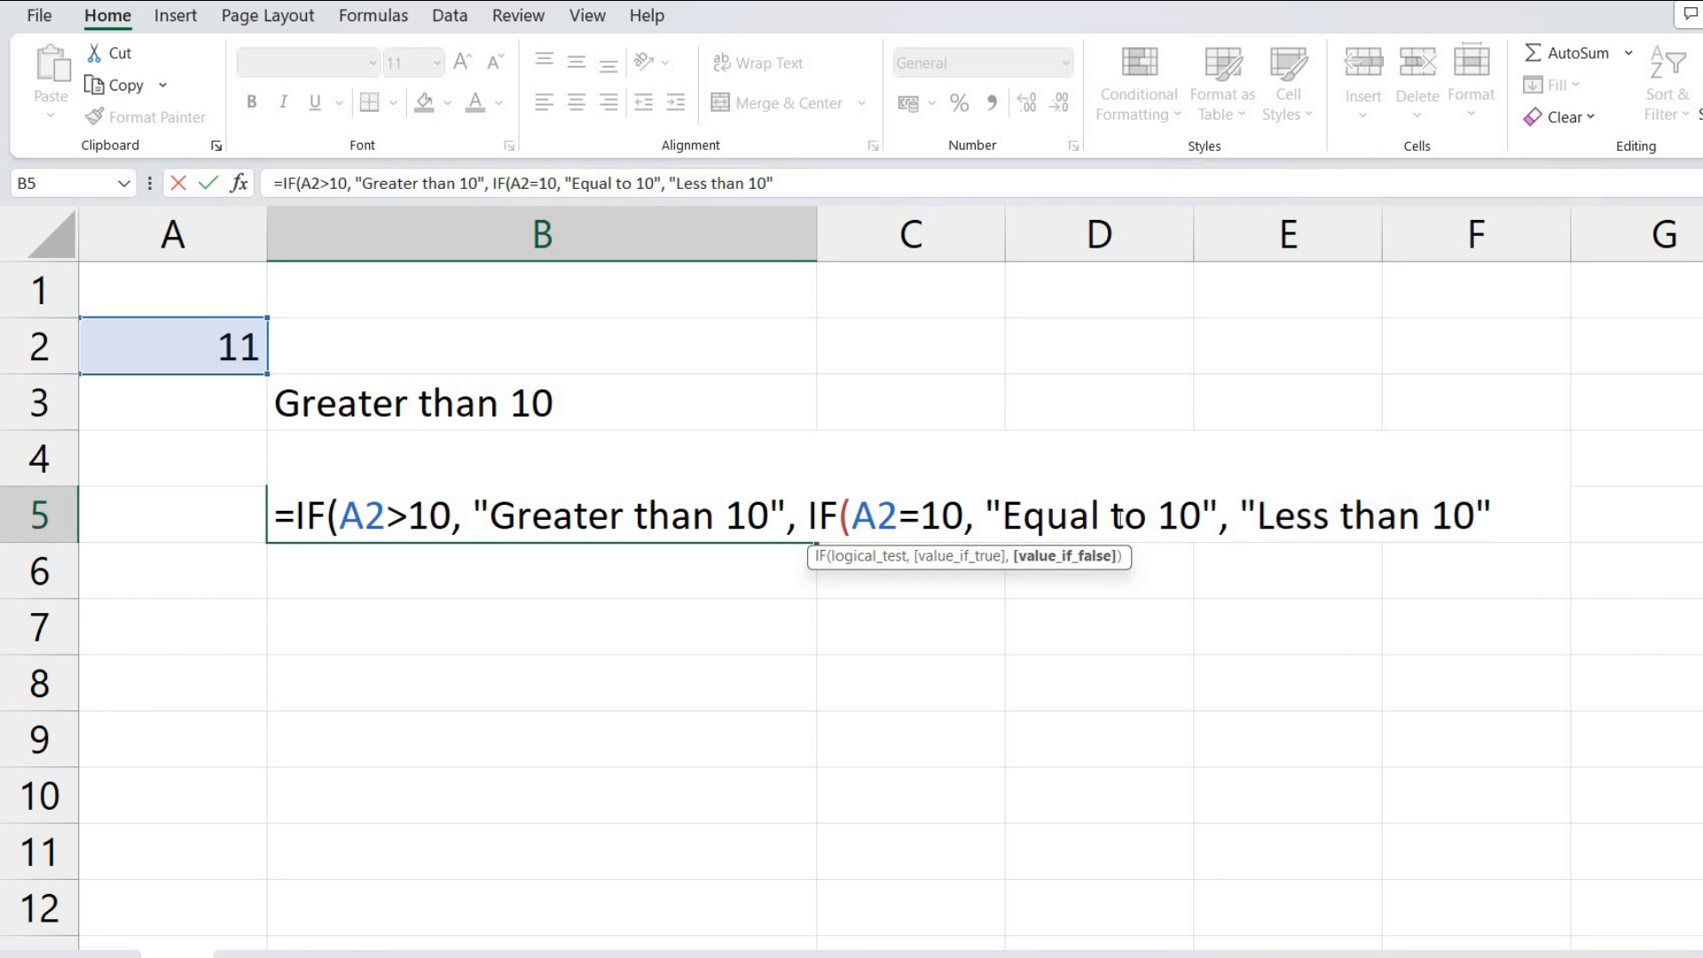
pyautogui.moveTo(800, 512); pyautogui.dragTo(1494, 519)
pyautogui.moveTo(338, 510); pyautogui.dragTo(453, 512)
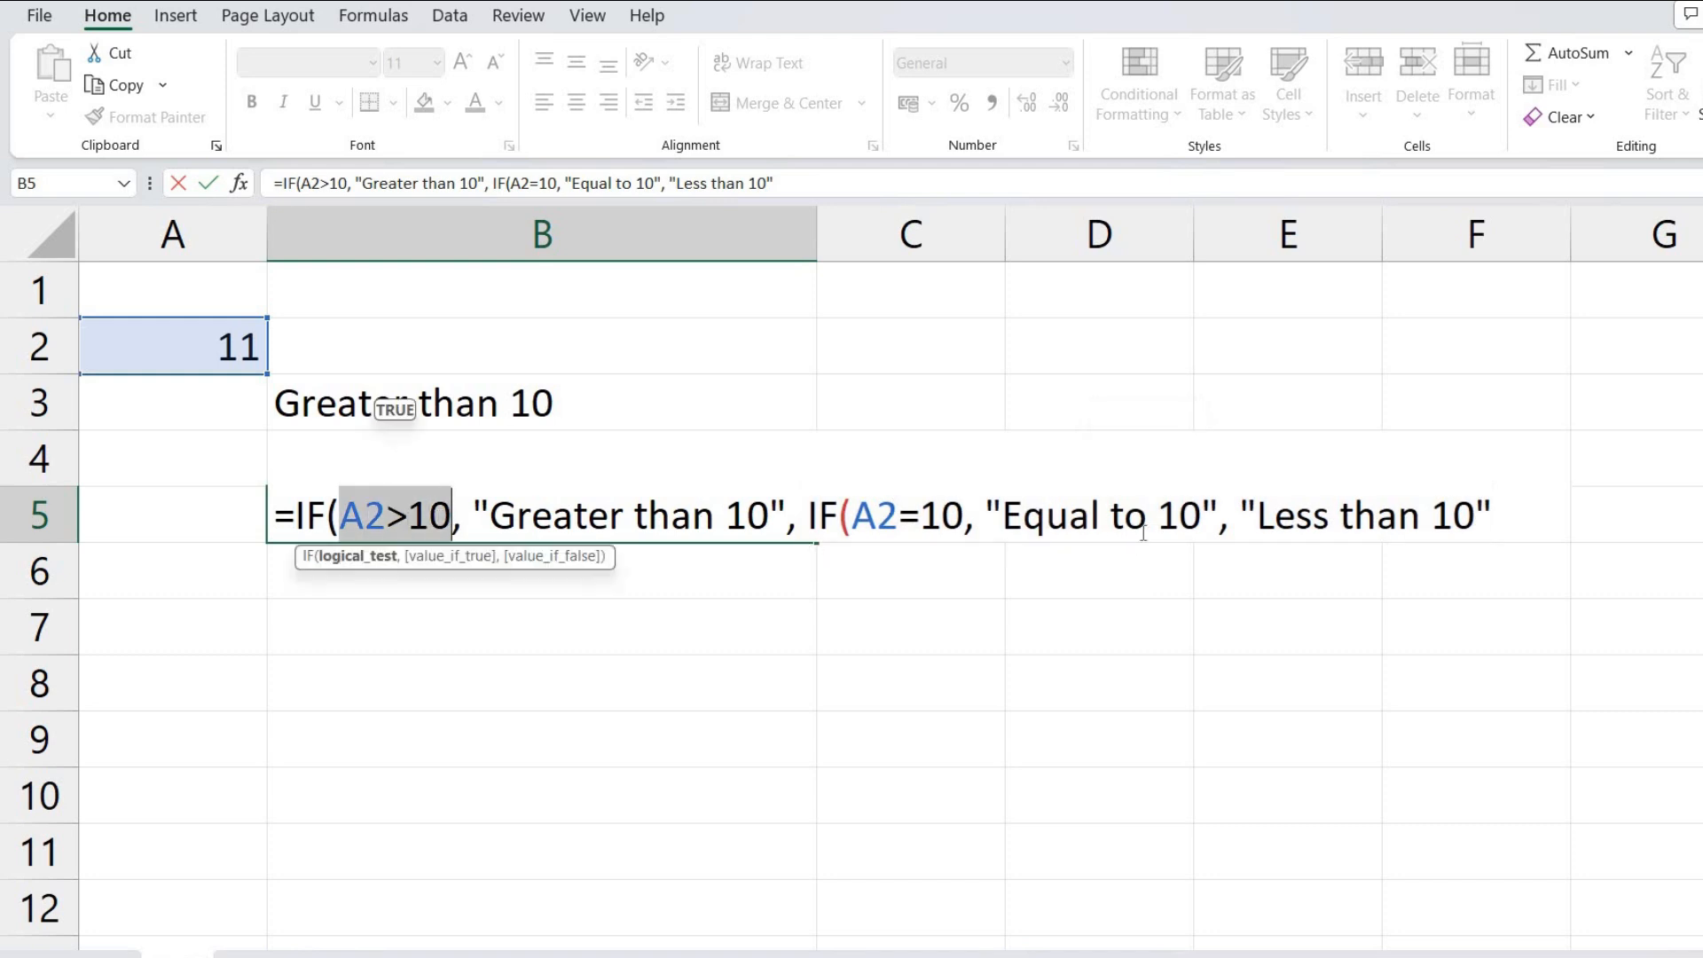
# Close both the nested and the outer IF functions with parentheses at the end of the B5 formula and enter it
pyautogui.click(1506, 511)
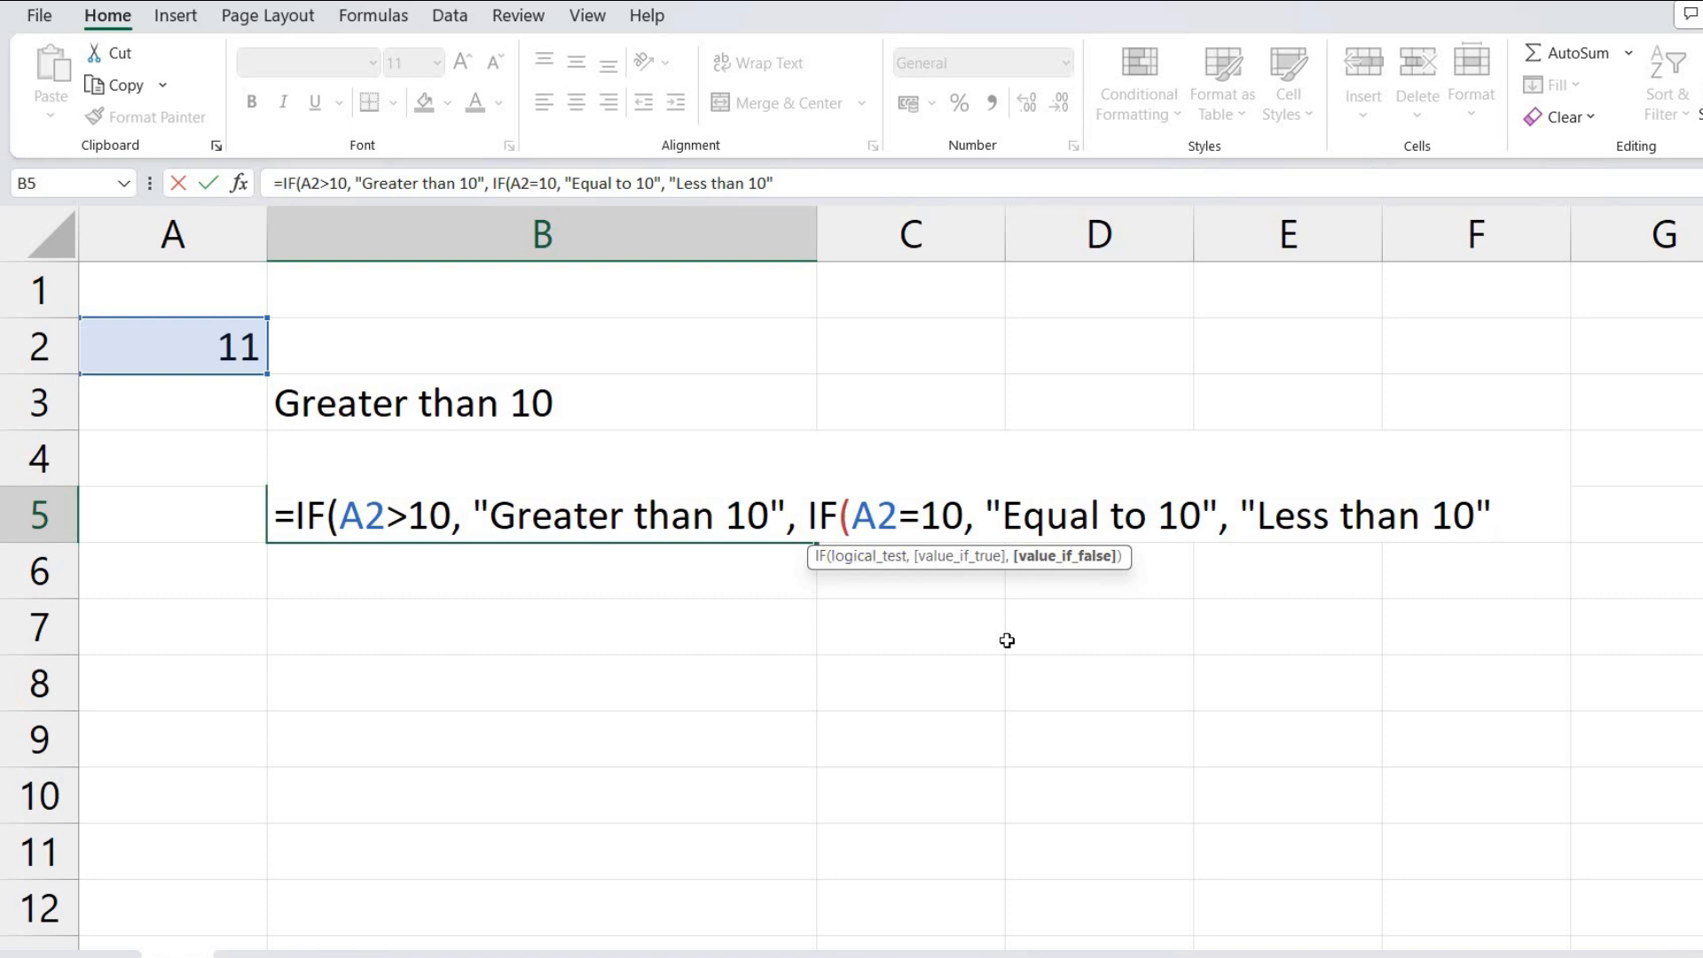
pyautogui.write(')')
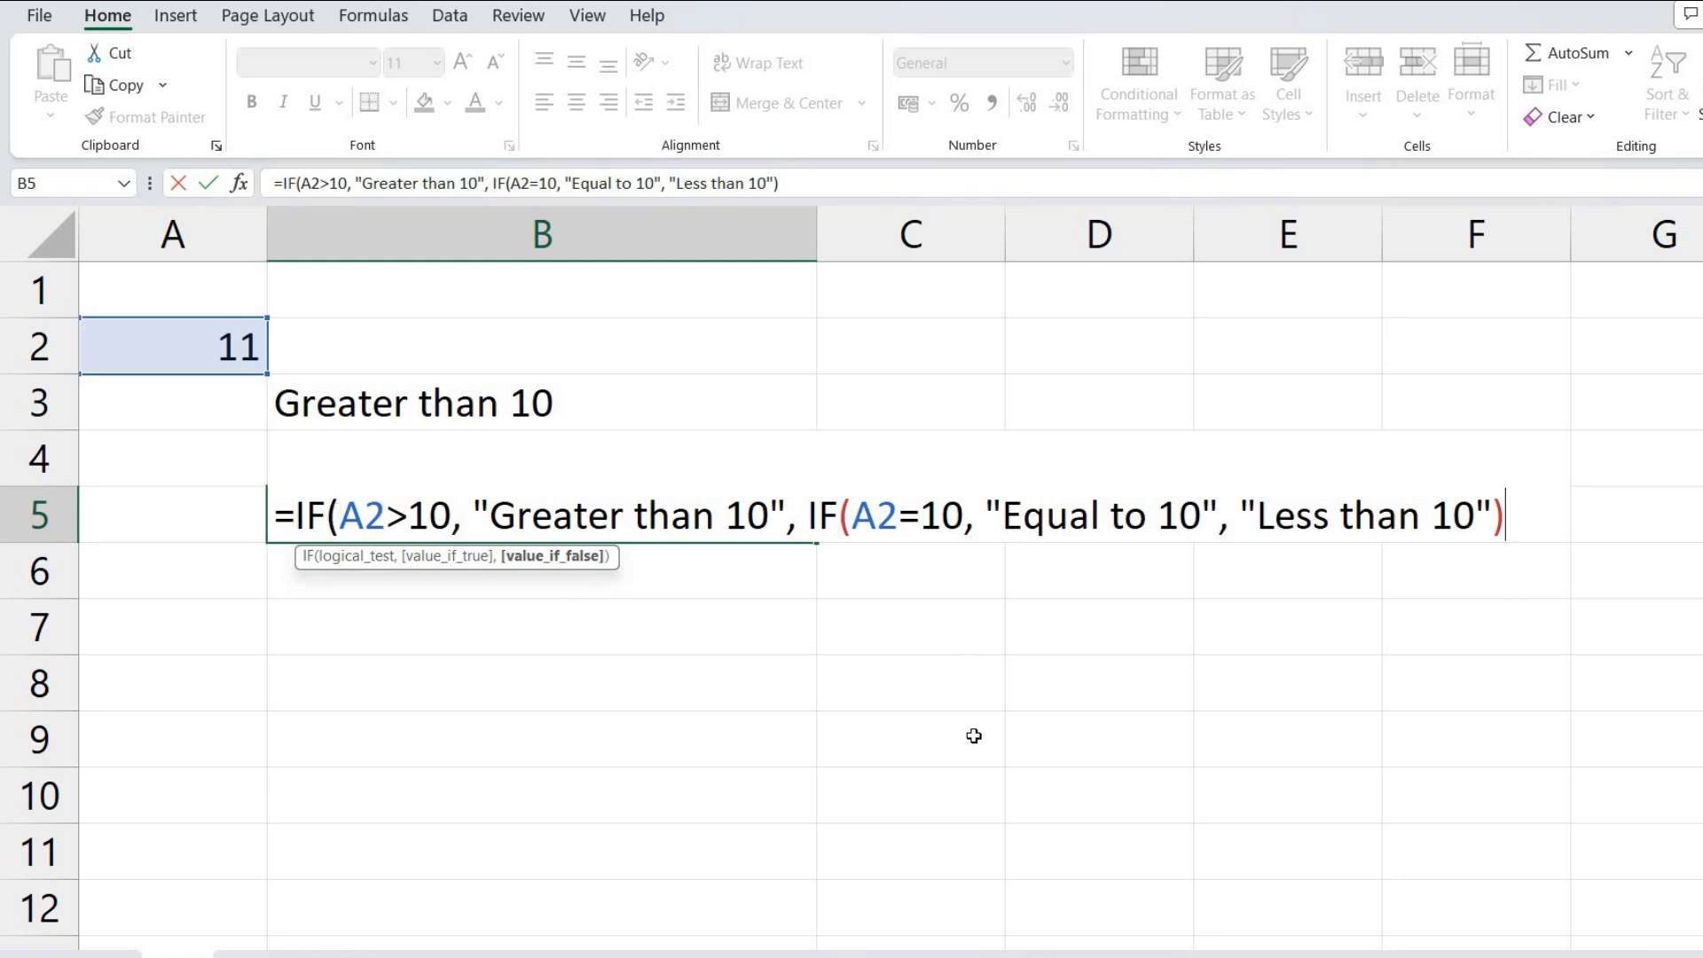
pyautogui.write(')')
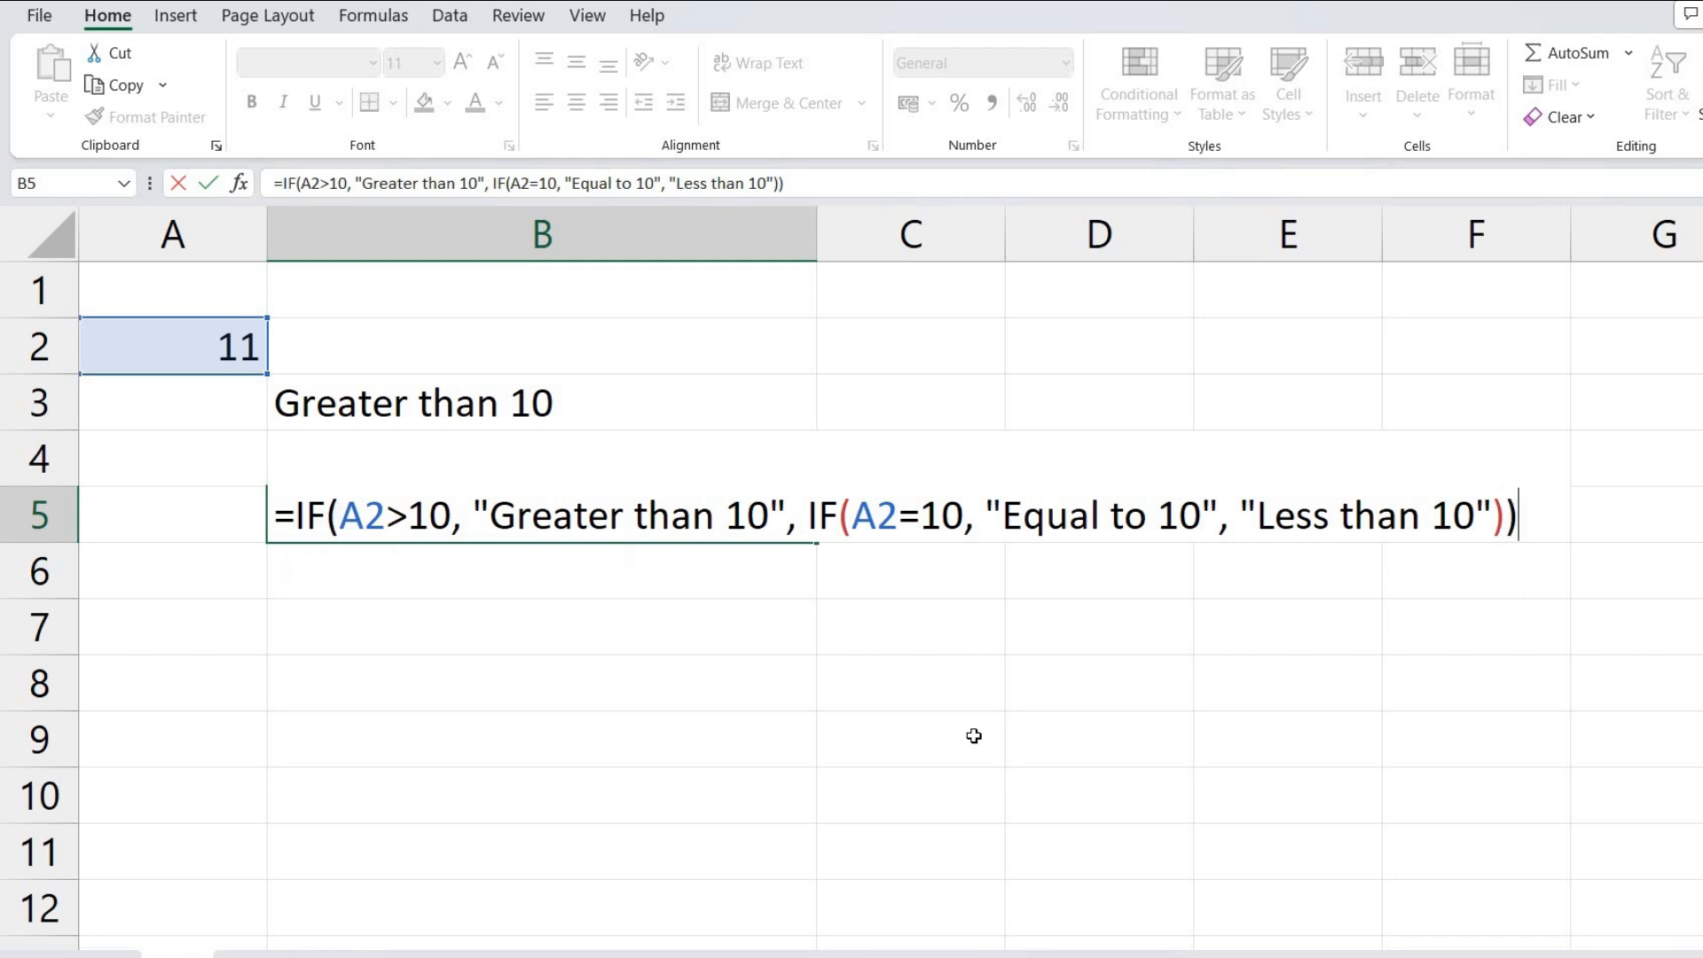
pyautogui.press('Return')
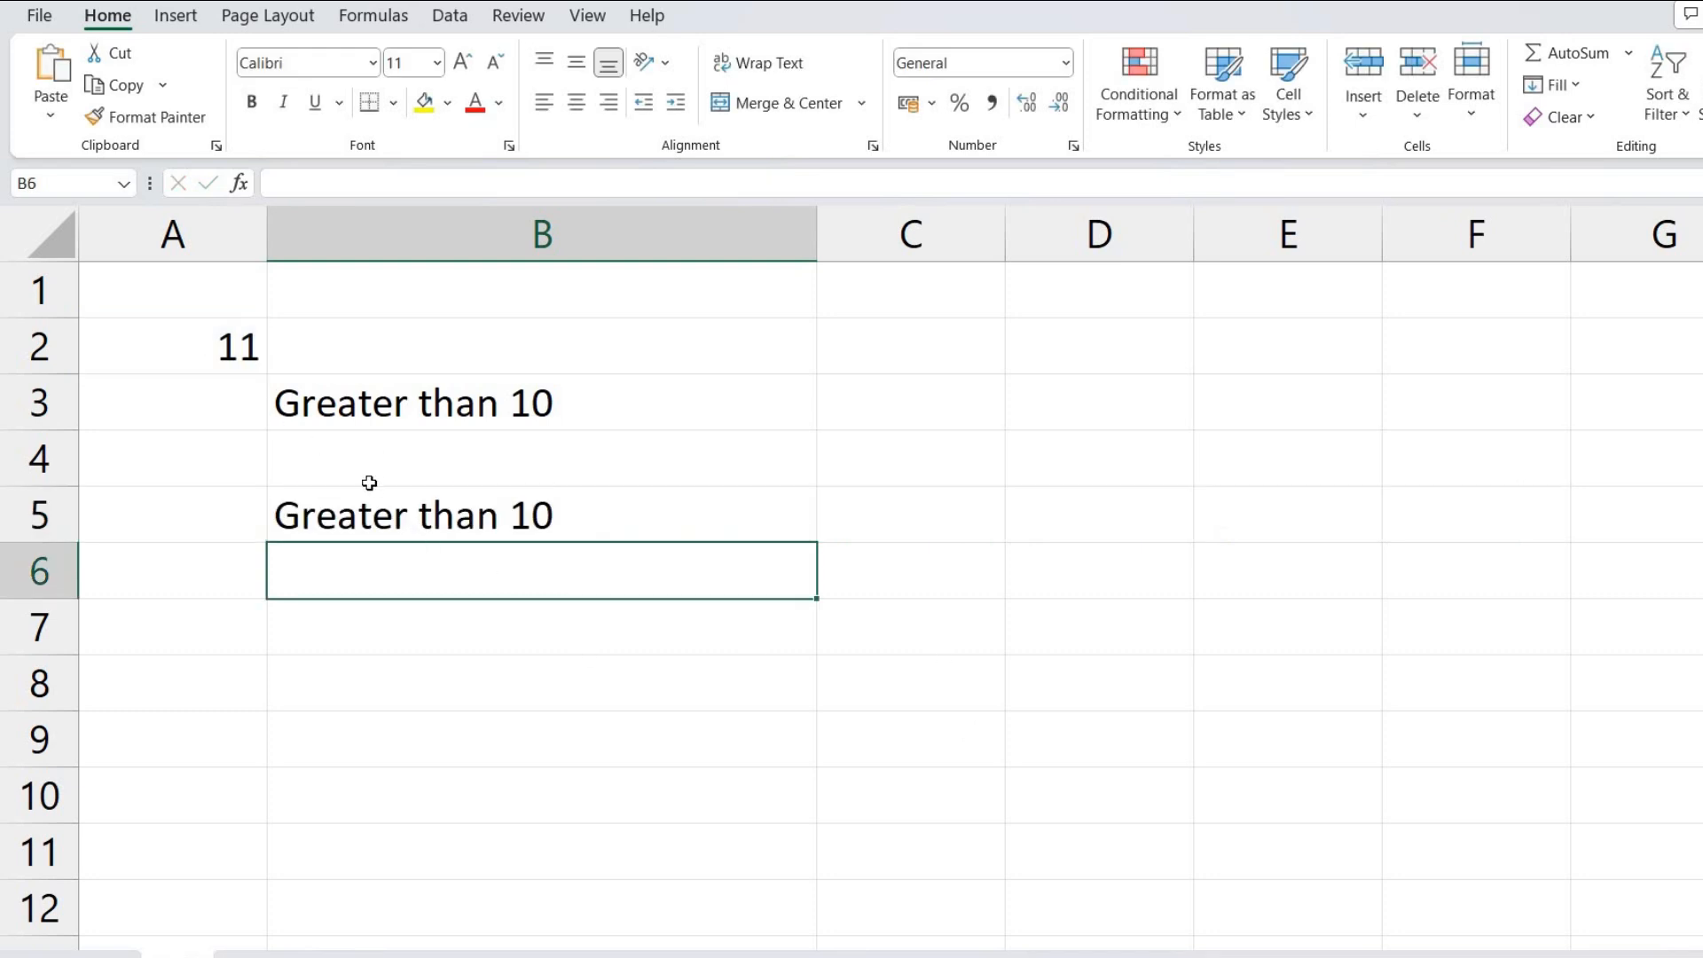
# Test the formulas in B3 and B5 by changing cell A2 first to 10 and finally to 7
pyautogui.click(208, 348)
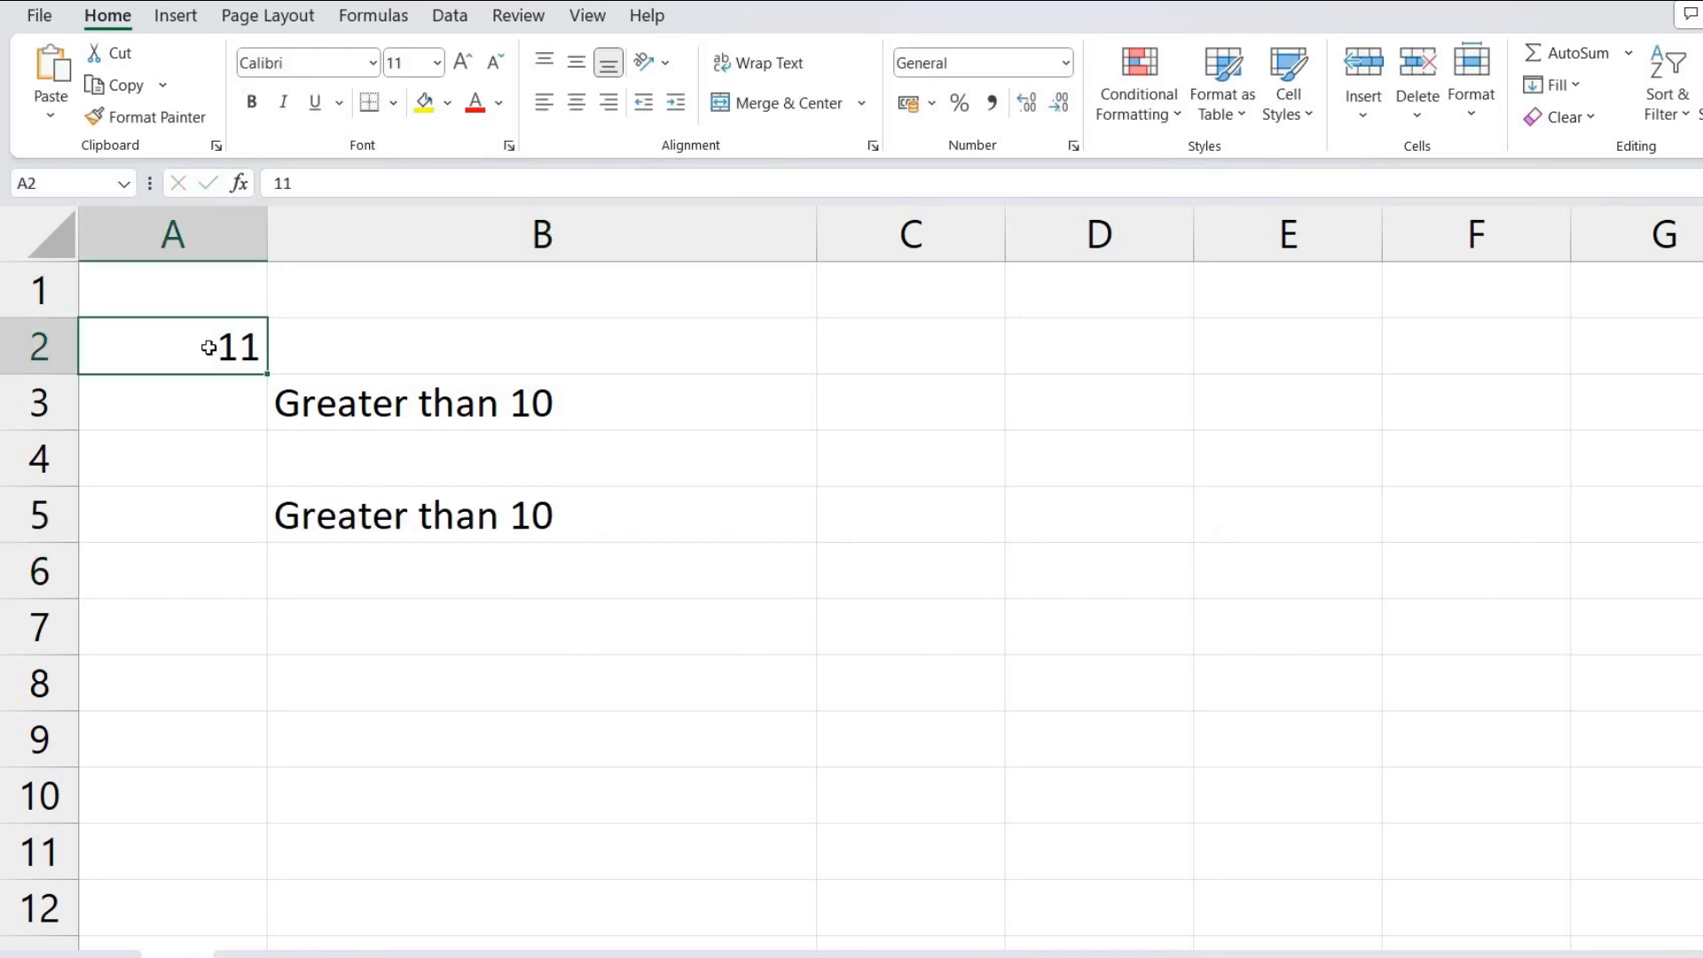
pyautogui.write('10')
pyautogui.press('Return')
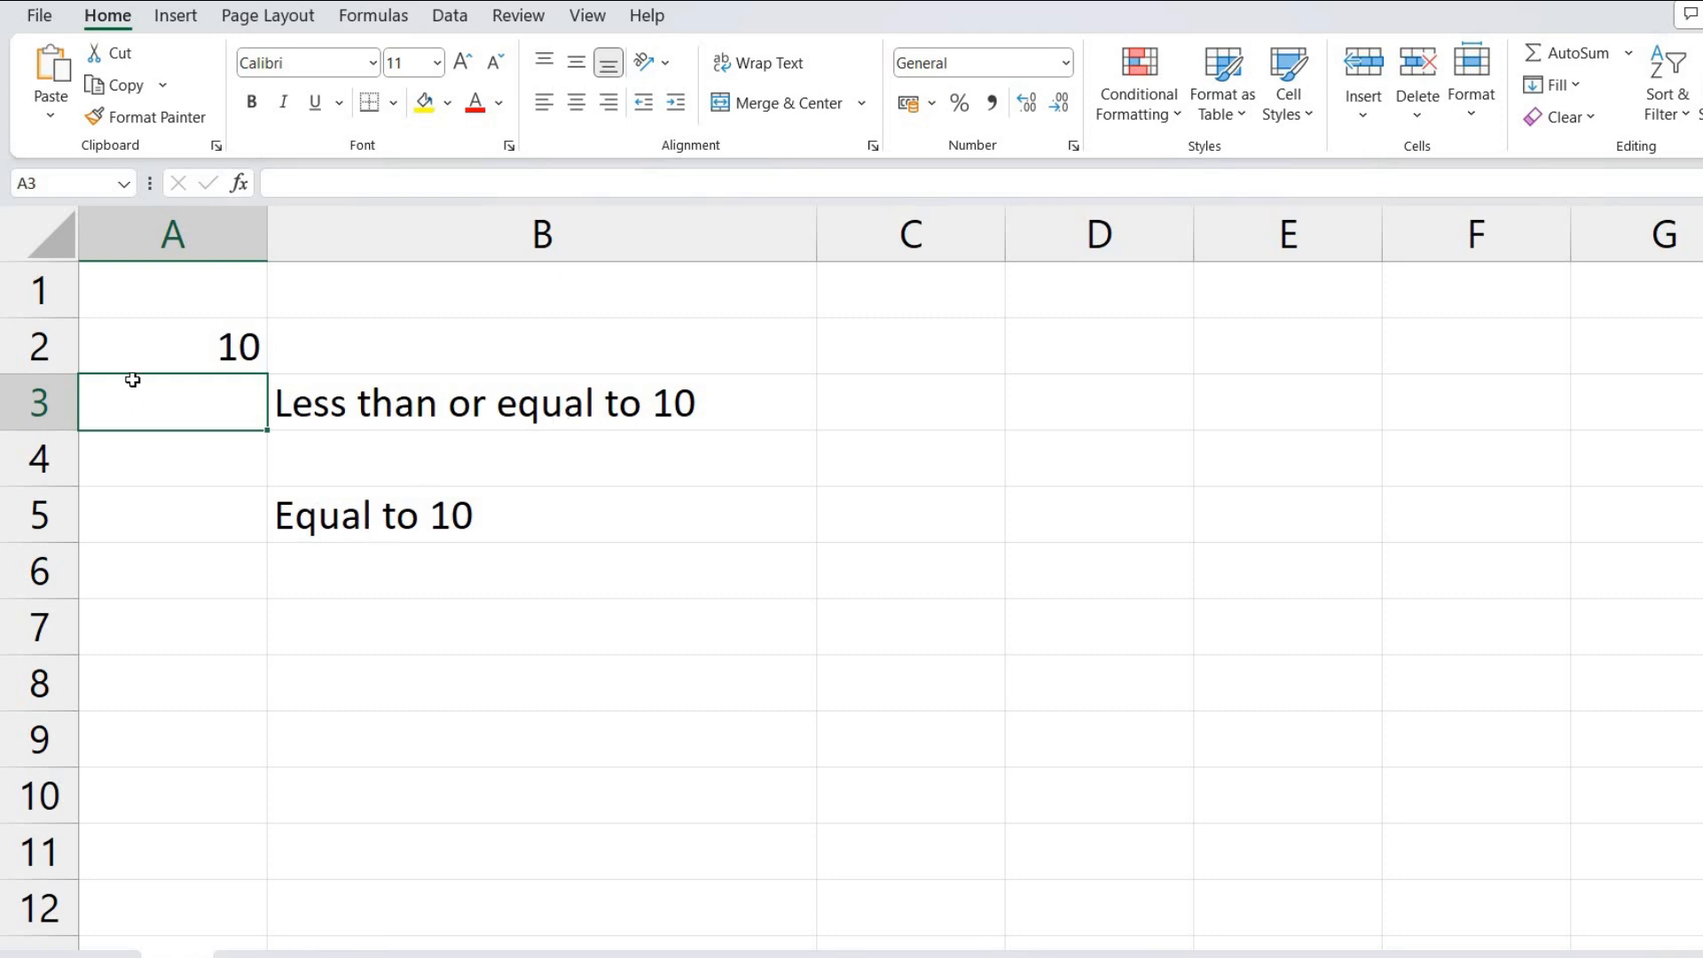
pyautogui.click(183, 350)
pyautogui.write('7')
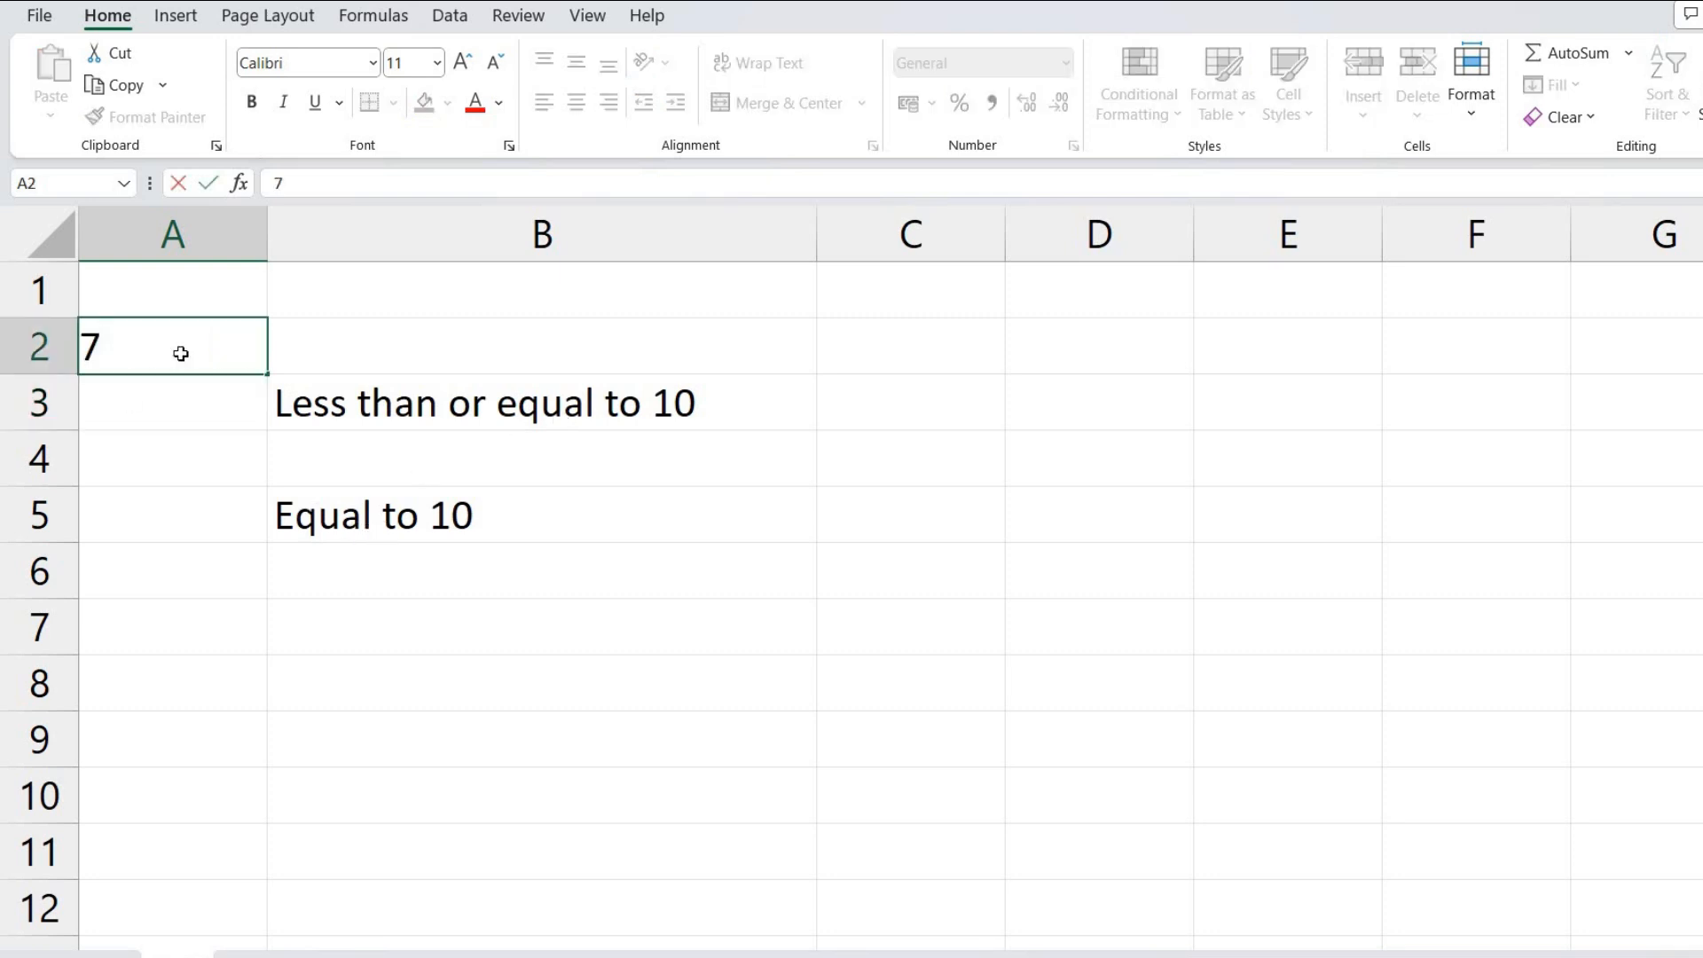
pyautogui.press('Return')
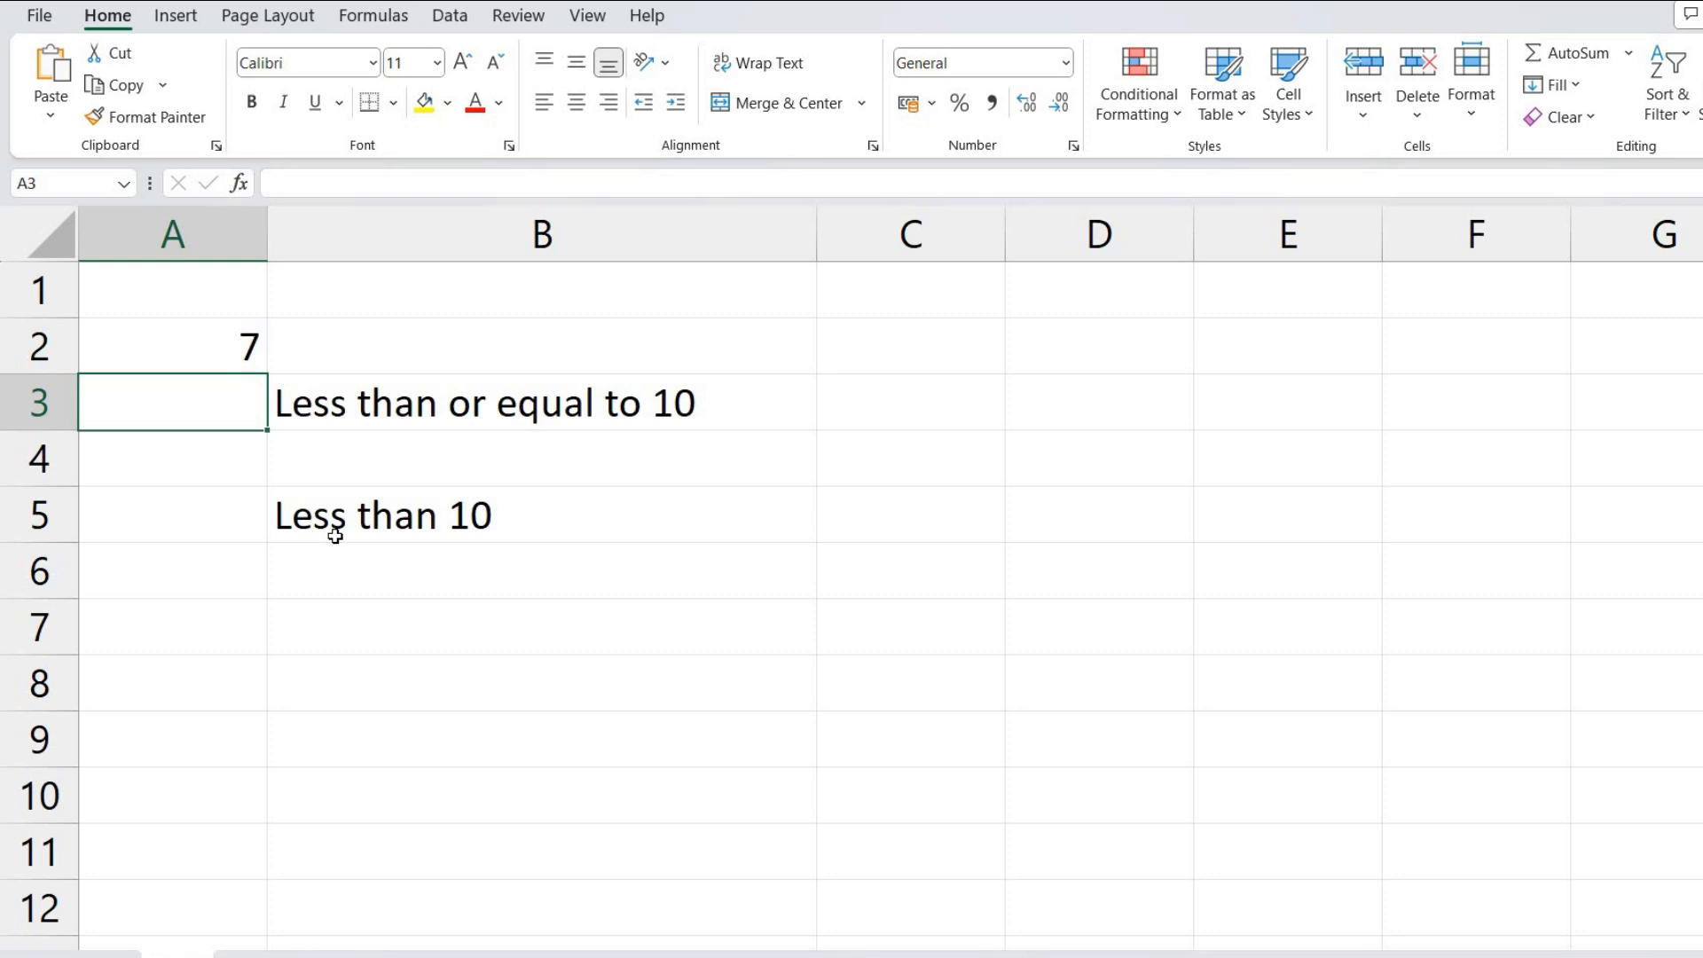
# Enter the numbers 10, 25 and 40 in cells C3, C4 and C5, and select that range
pyautogui.click(940, 416)
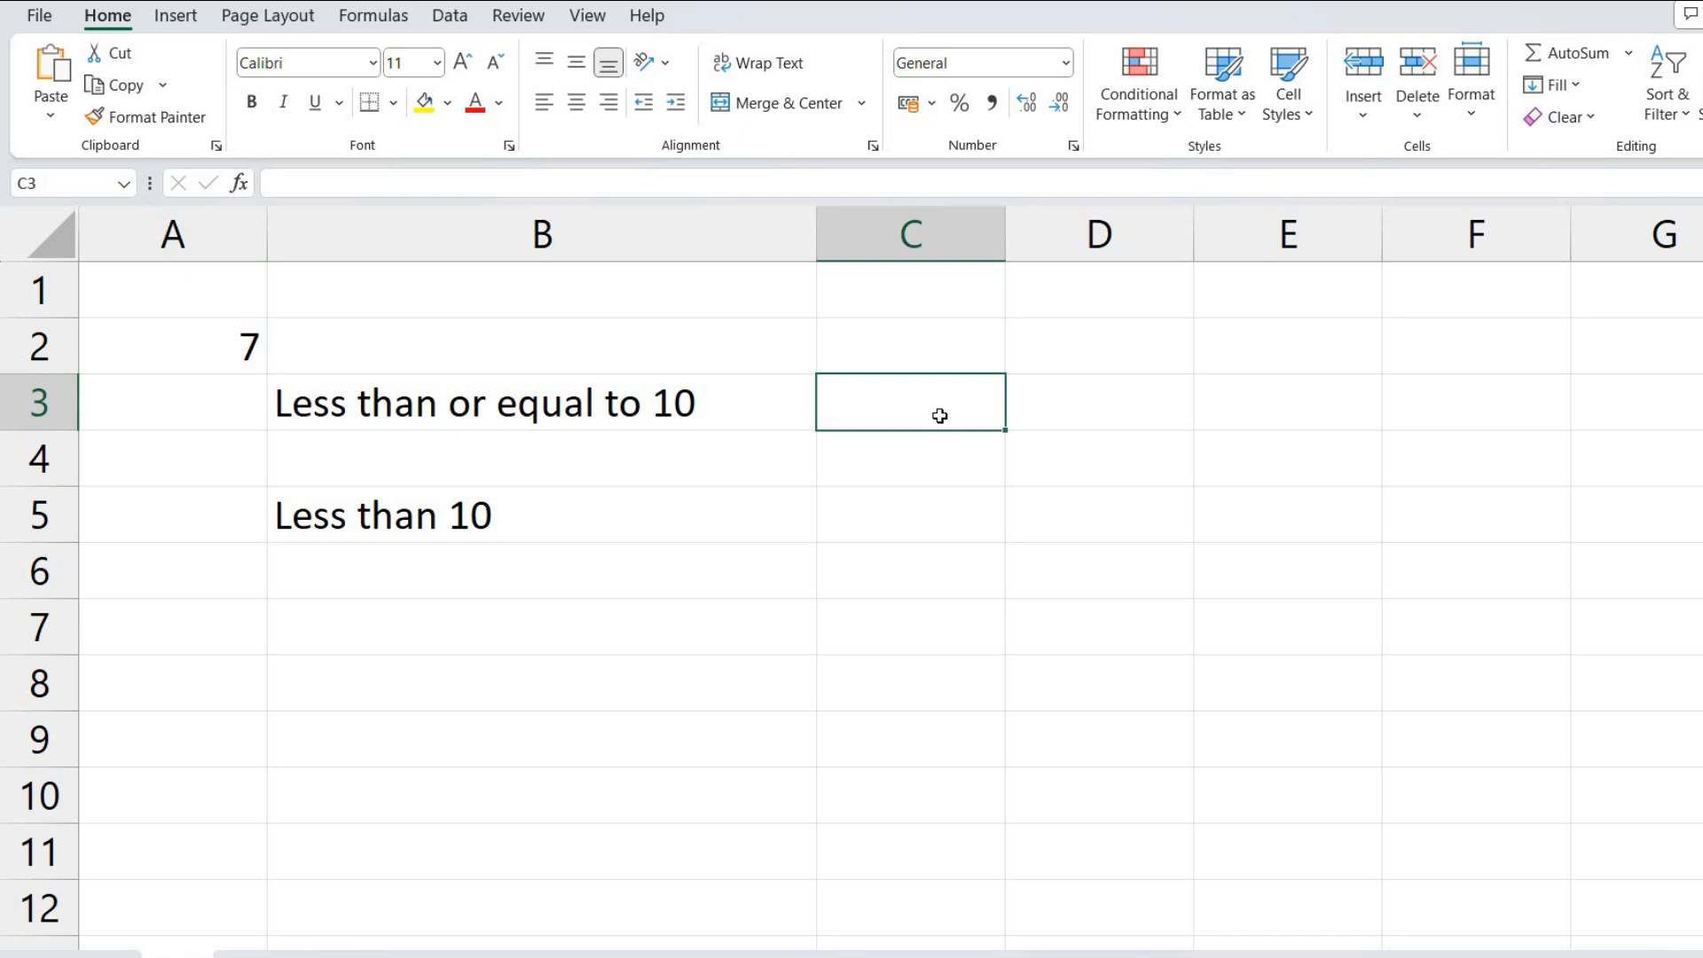
pyautogui.write('10')
pyautogui.press('Return')
pyautogui.write('25')
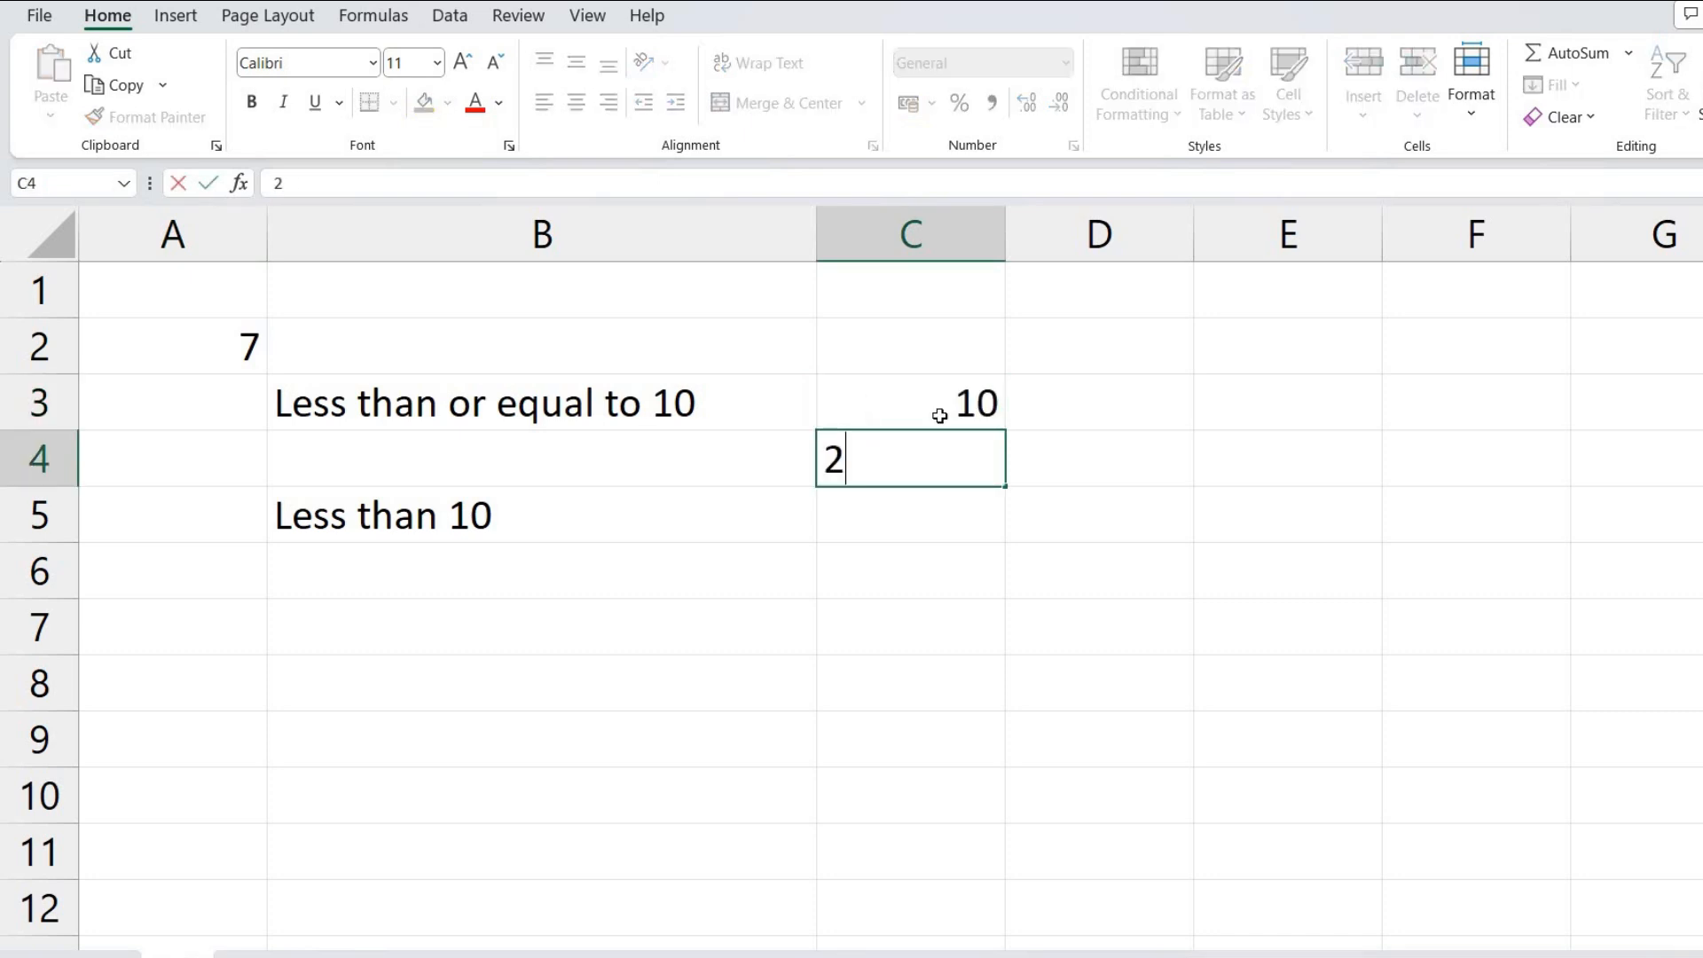
pyautogui.press('Return')
pyautogui.write('40')
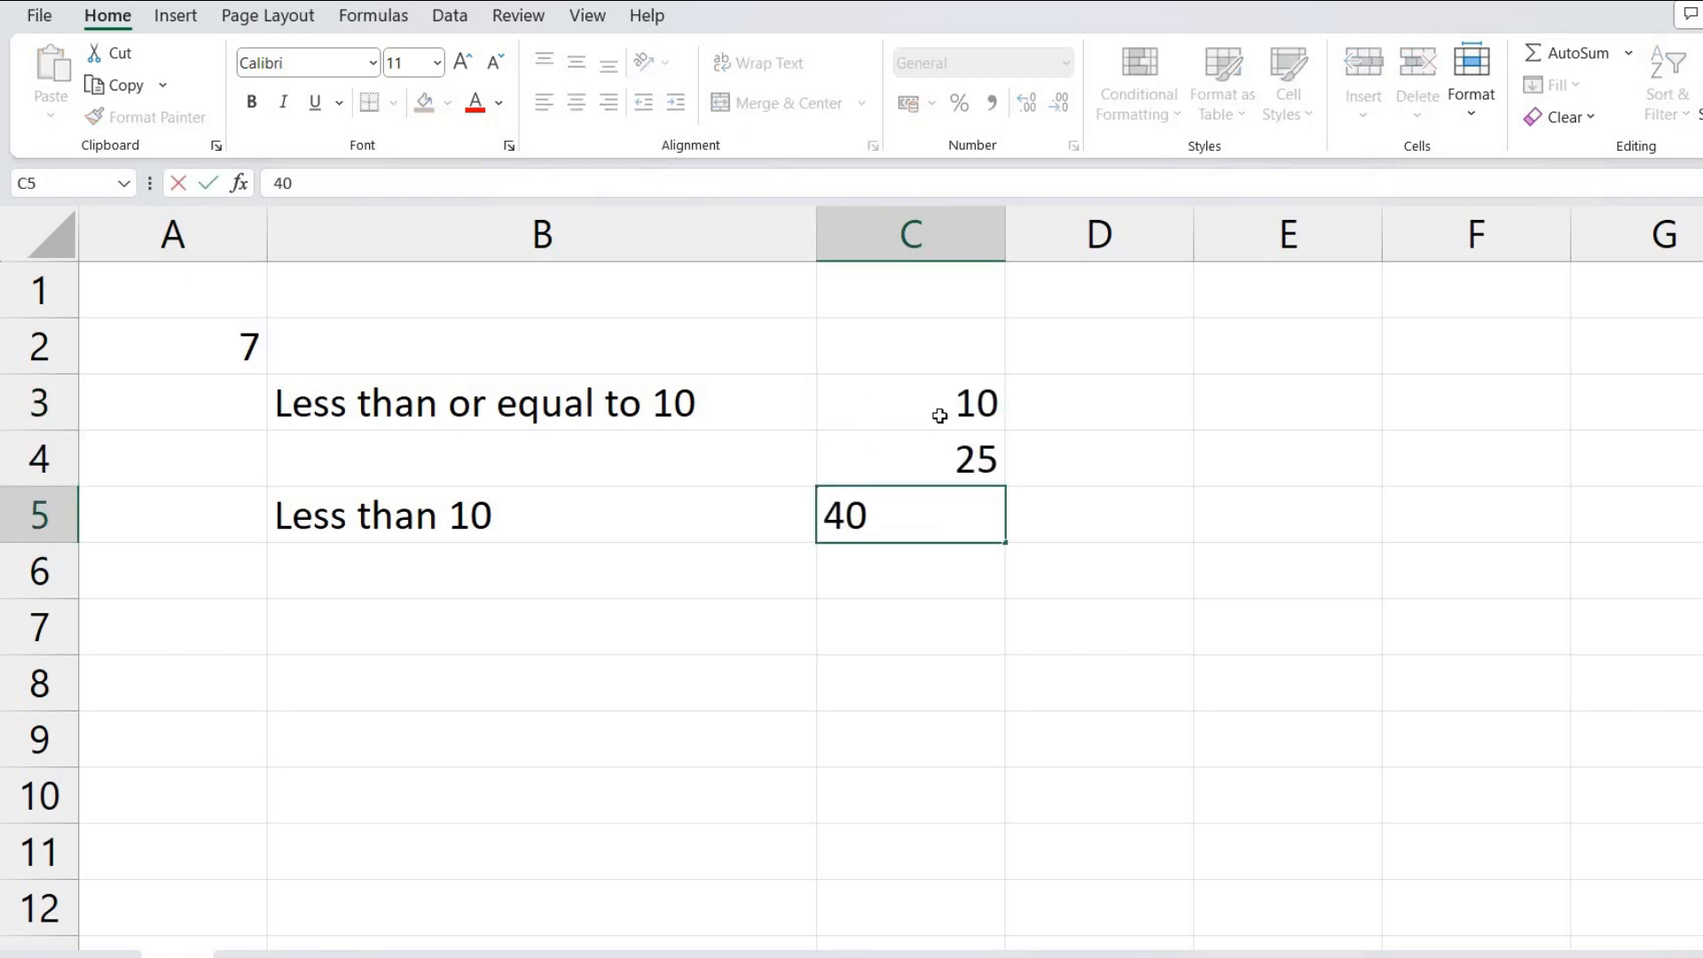
pyautogui.hotkey('ctrl', 'Return')
pyautogui.press('Up')
pyautogui.press('Up')
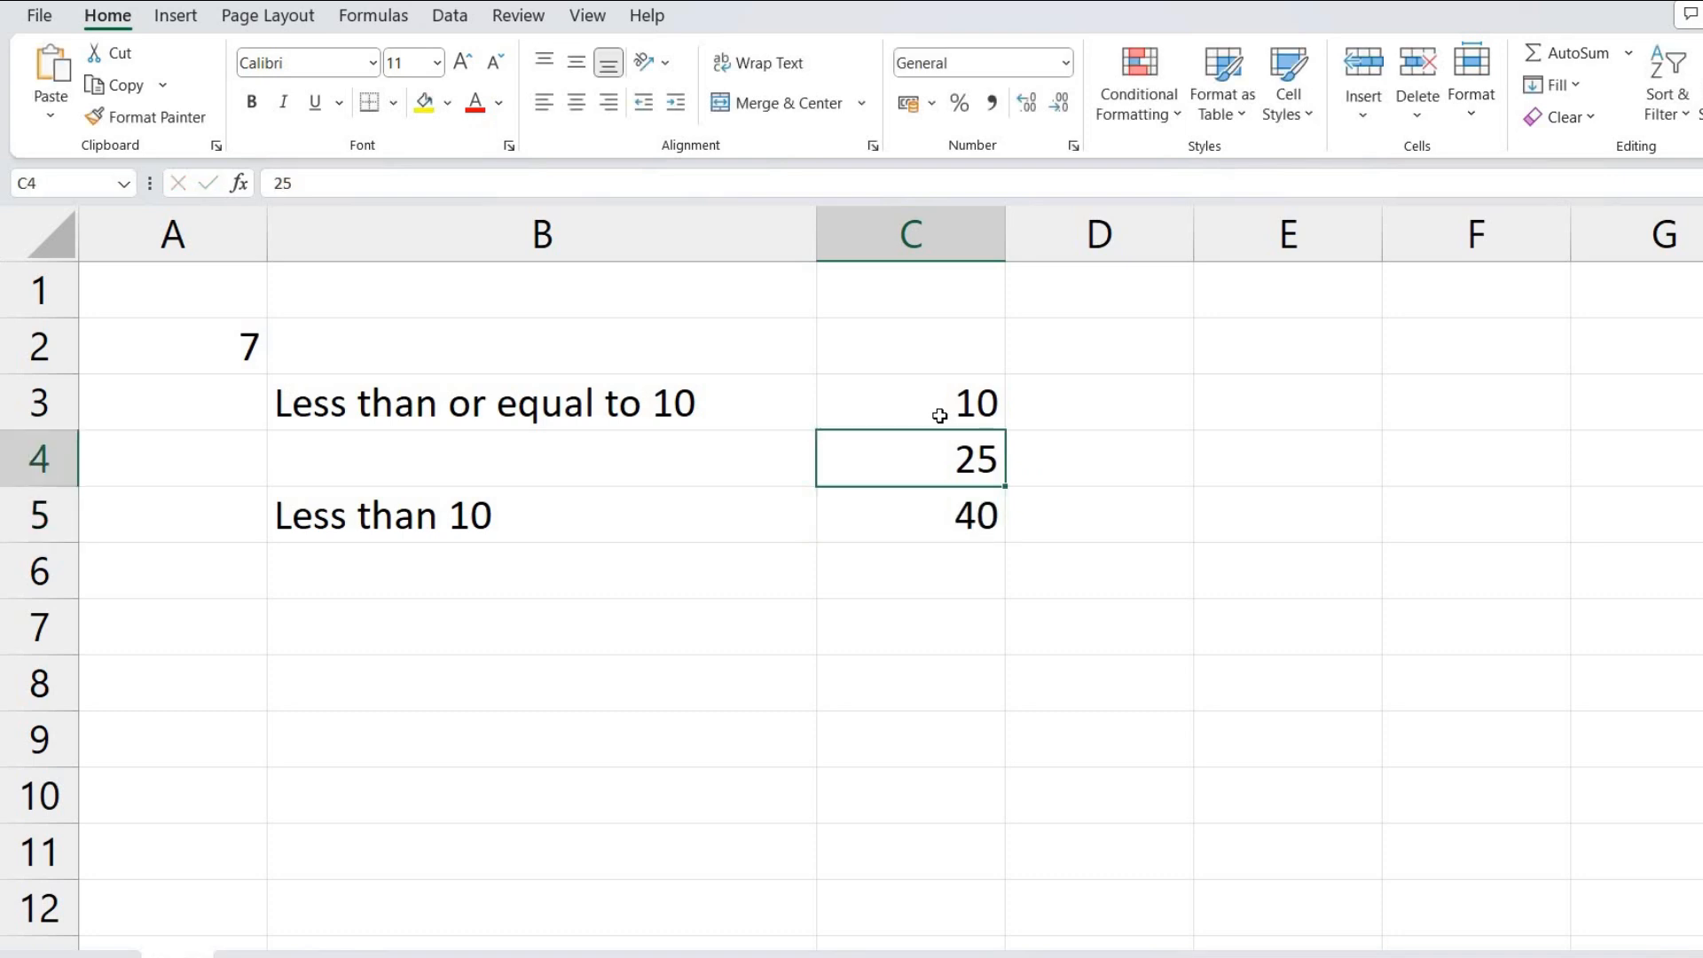
pyautogui.hotkey('shift', 'Down')
pyautogui.hotkey('shift', 'Down')
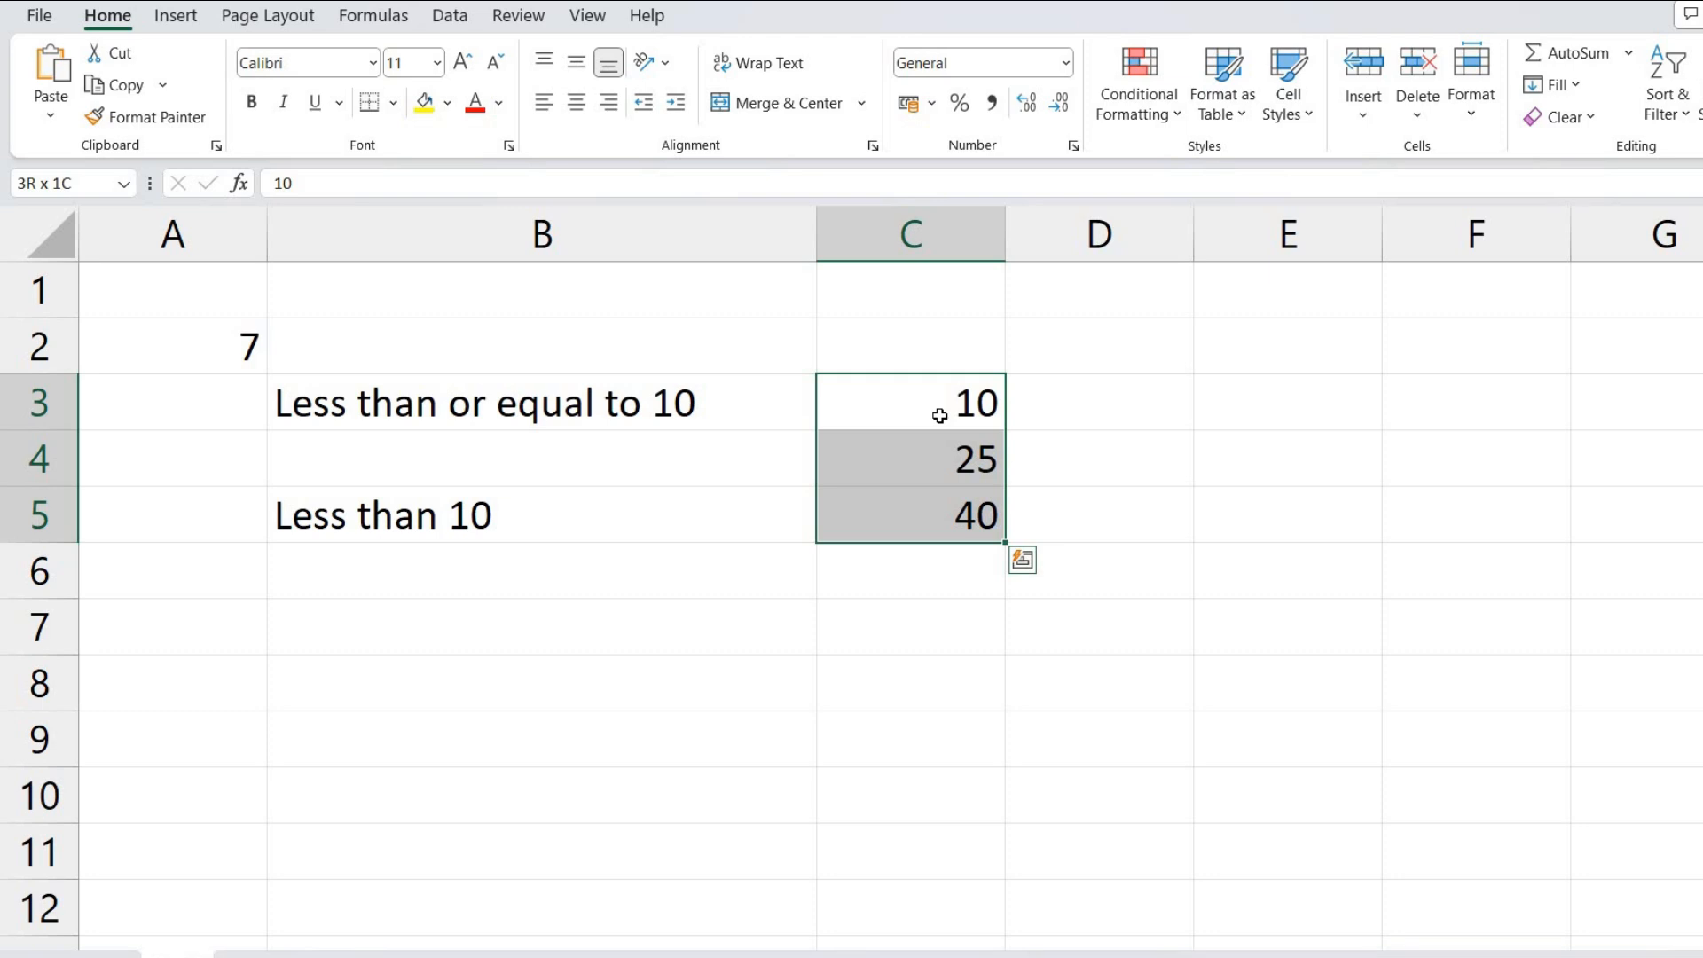
# Narrow column B to about half its width and select the numbers in C3:C5
pyautogui.press('Down')
pyautogui.press('Down')
pyautogui.press('Down')
pyautogui.press('Down')
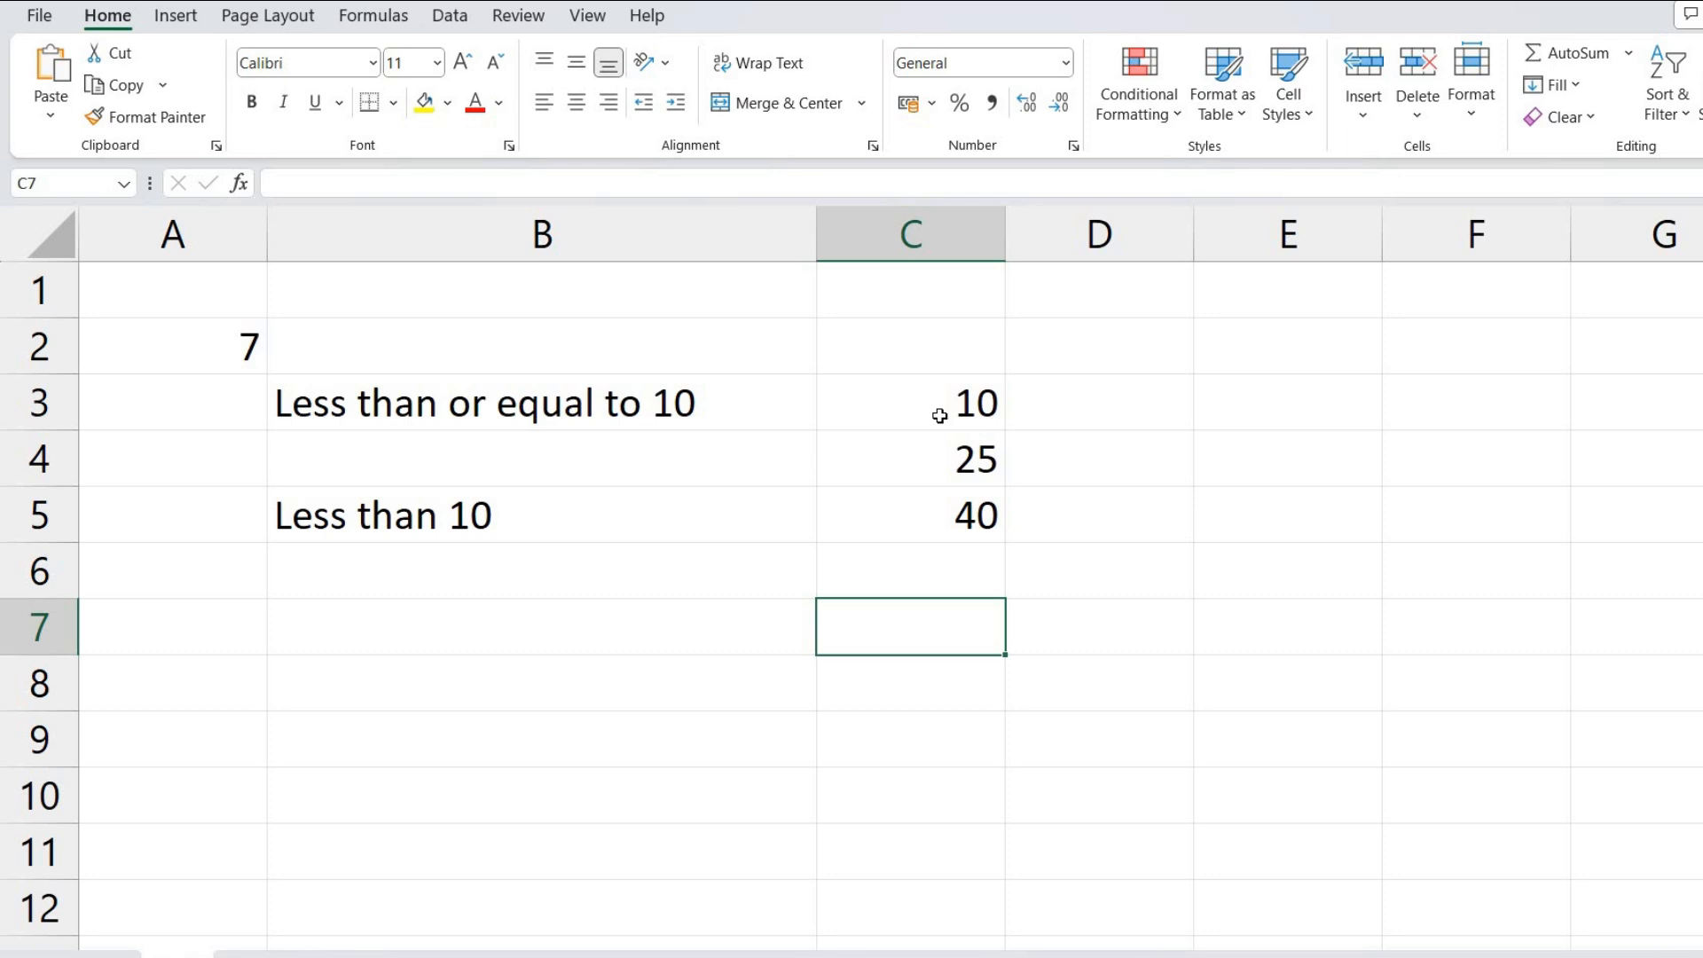
pyautogui.moveTo(816, 236); pyautogui.dragTo(550, 347)
pyautogui.moveTo(667, 395); pyautogui.dragTo(666, 513)
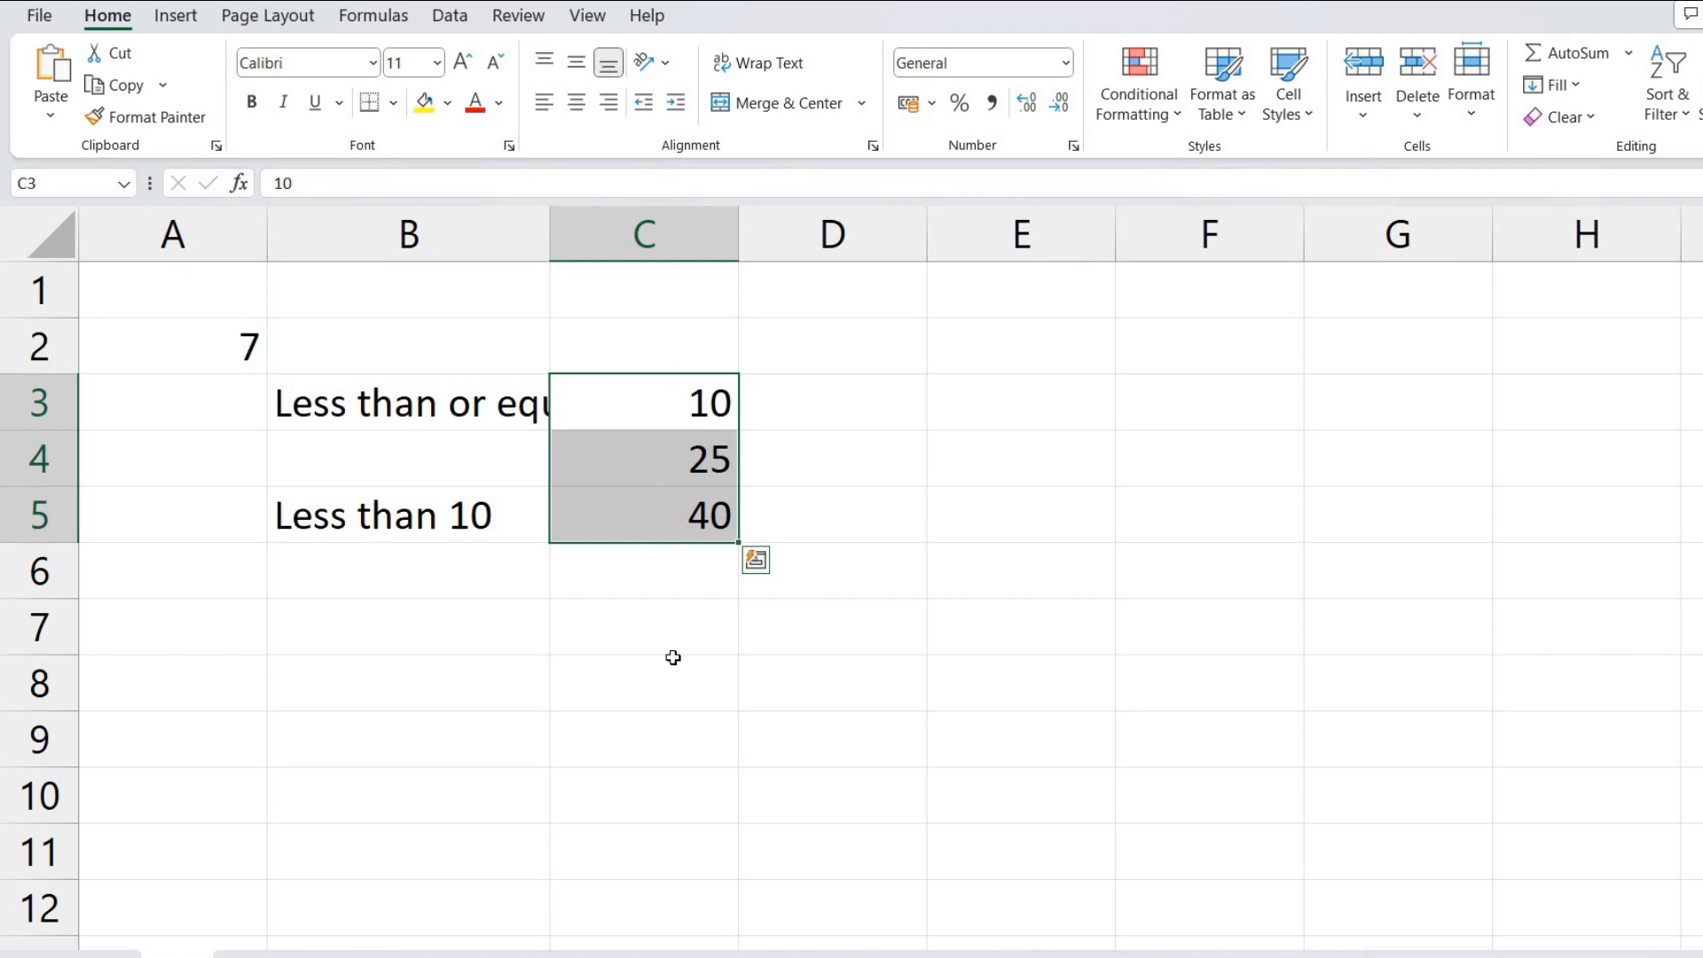
# Begin an IF formula in C7 with the logical test SUM(C3:C5)>100
pyautogui.click(629, 643)
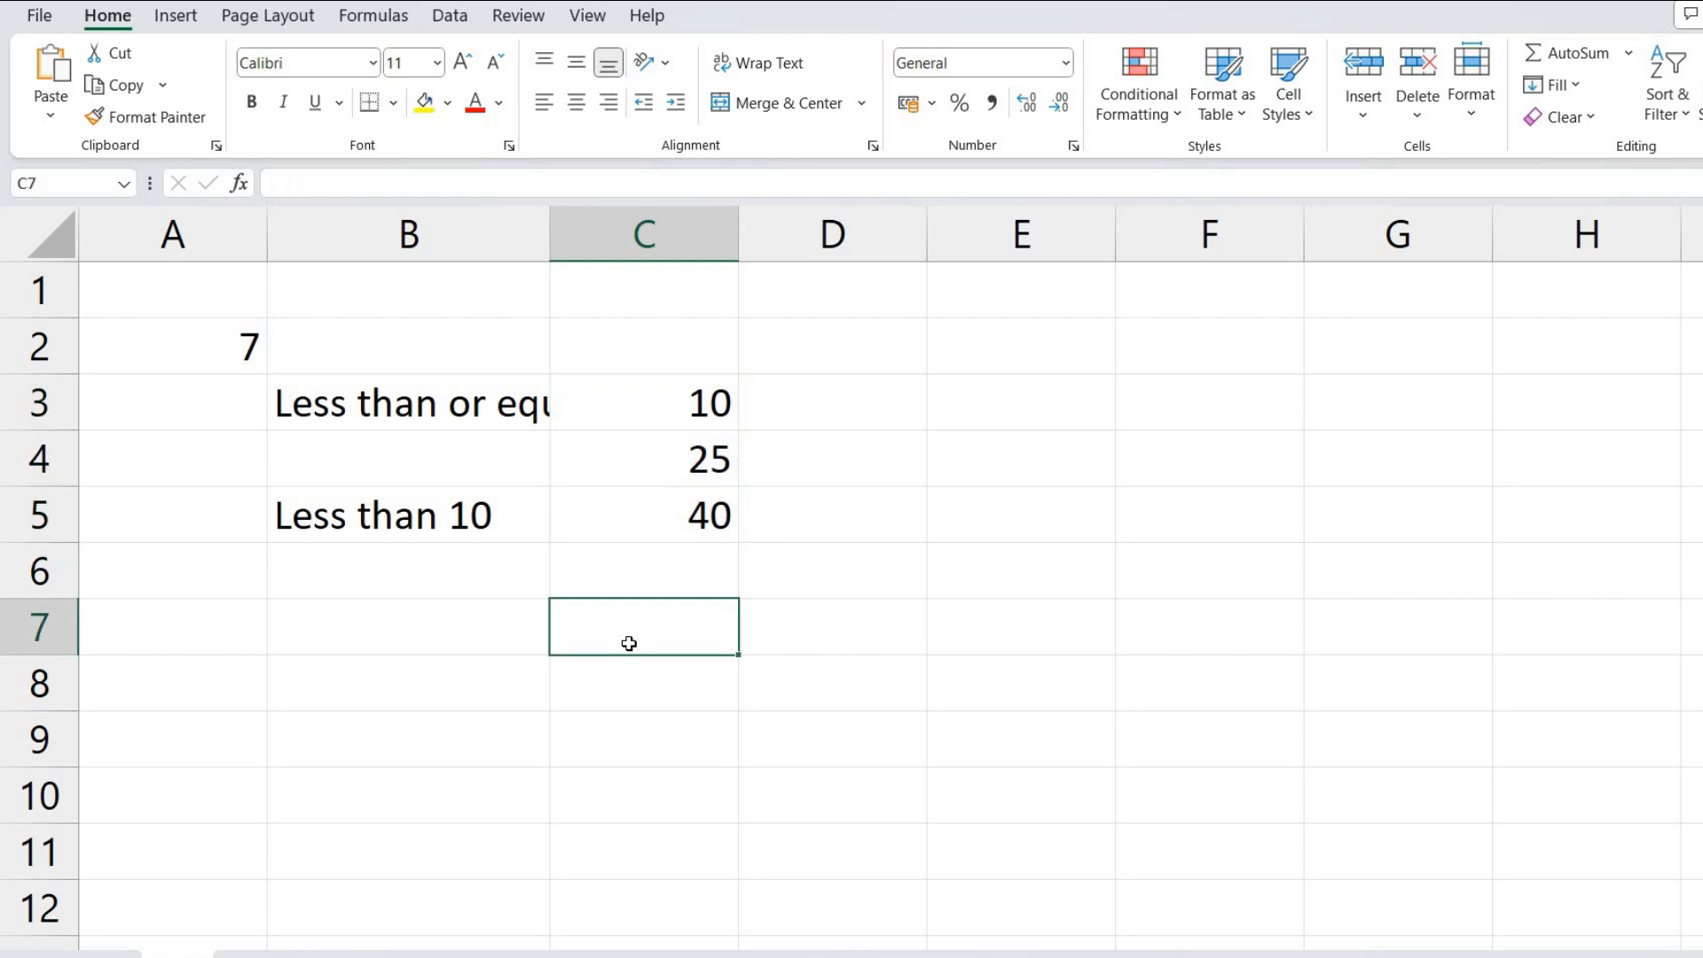
pyautogui.write('=')
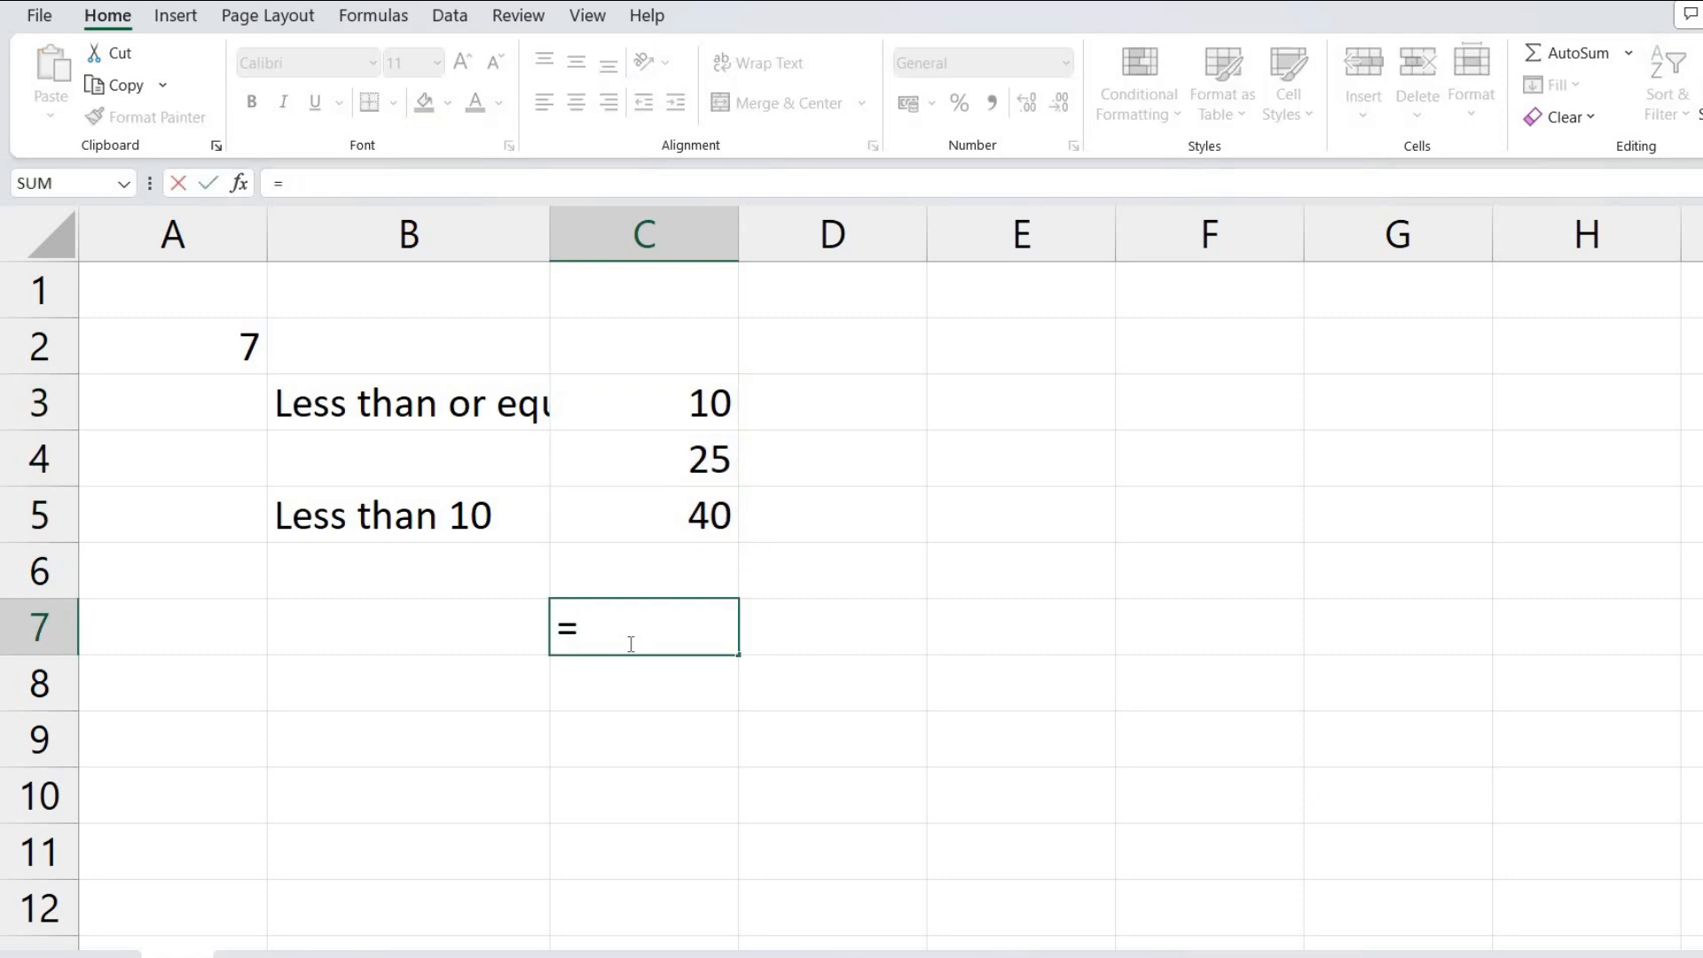
pyautogui.write('if')
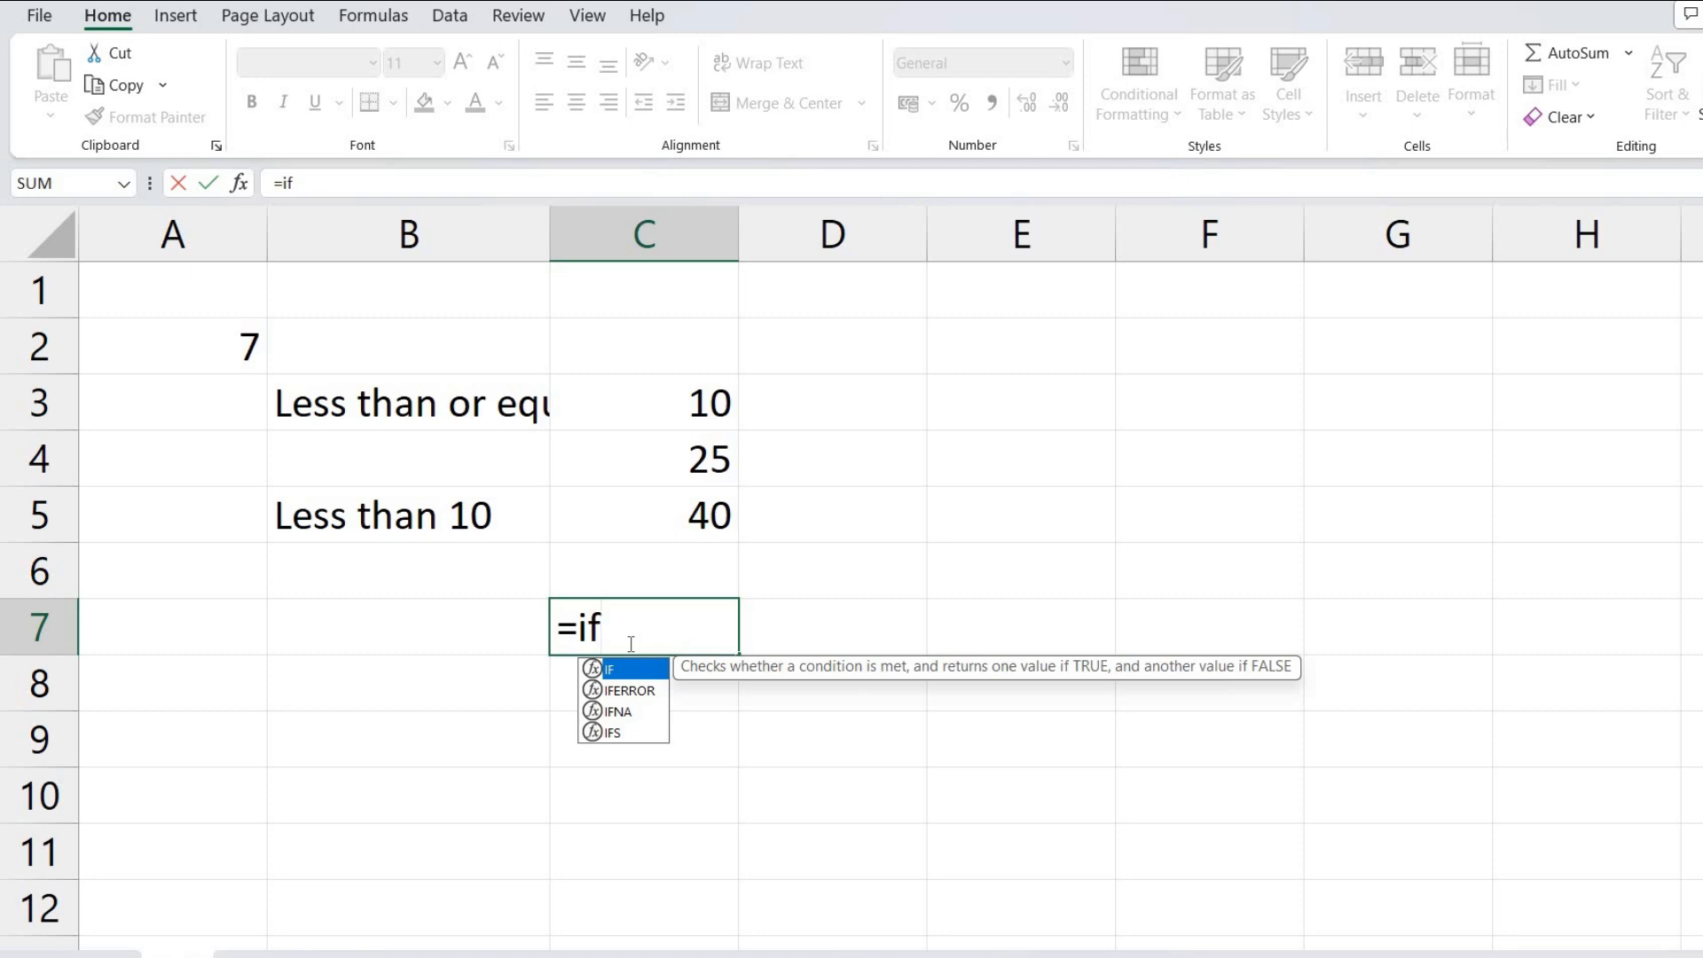
pyautogui.press('Tab')
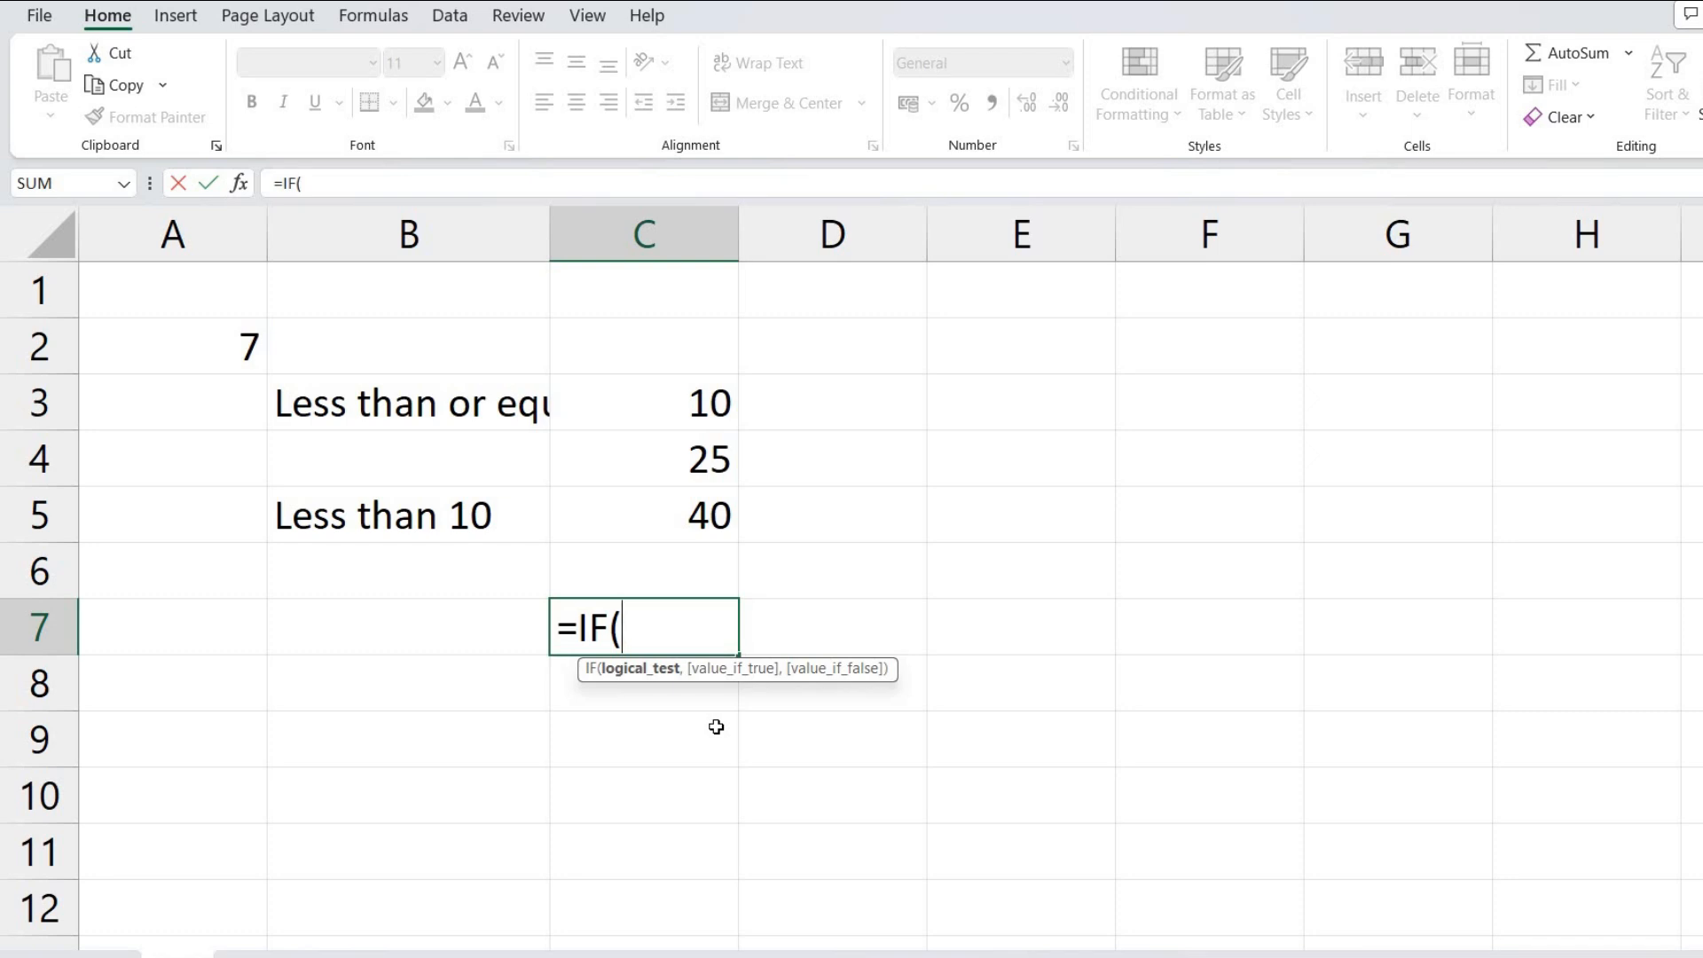
pyautogui.write('sum')
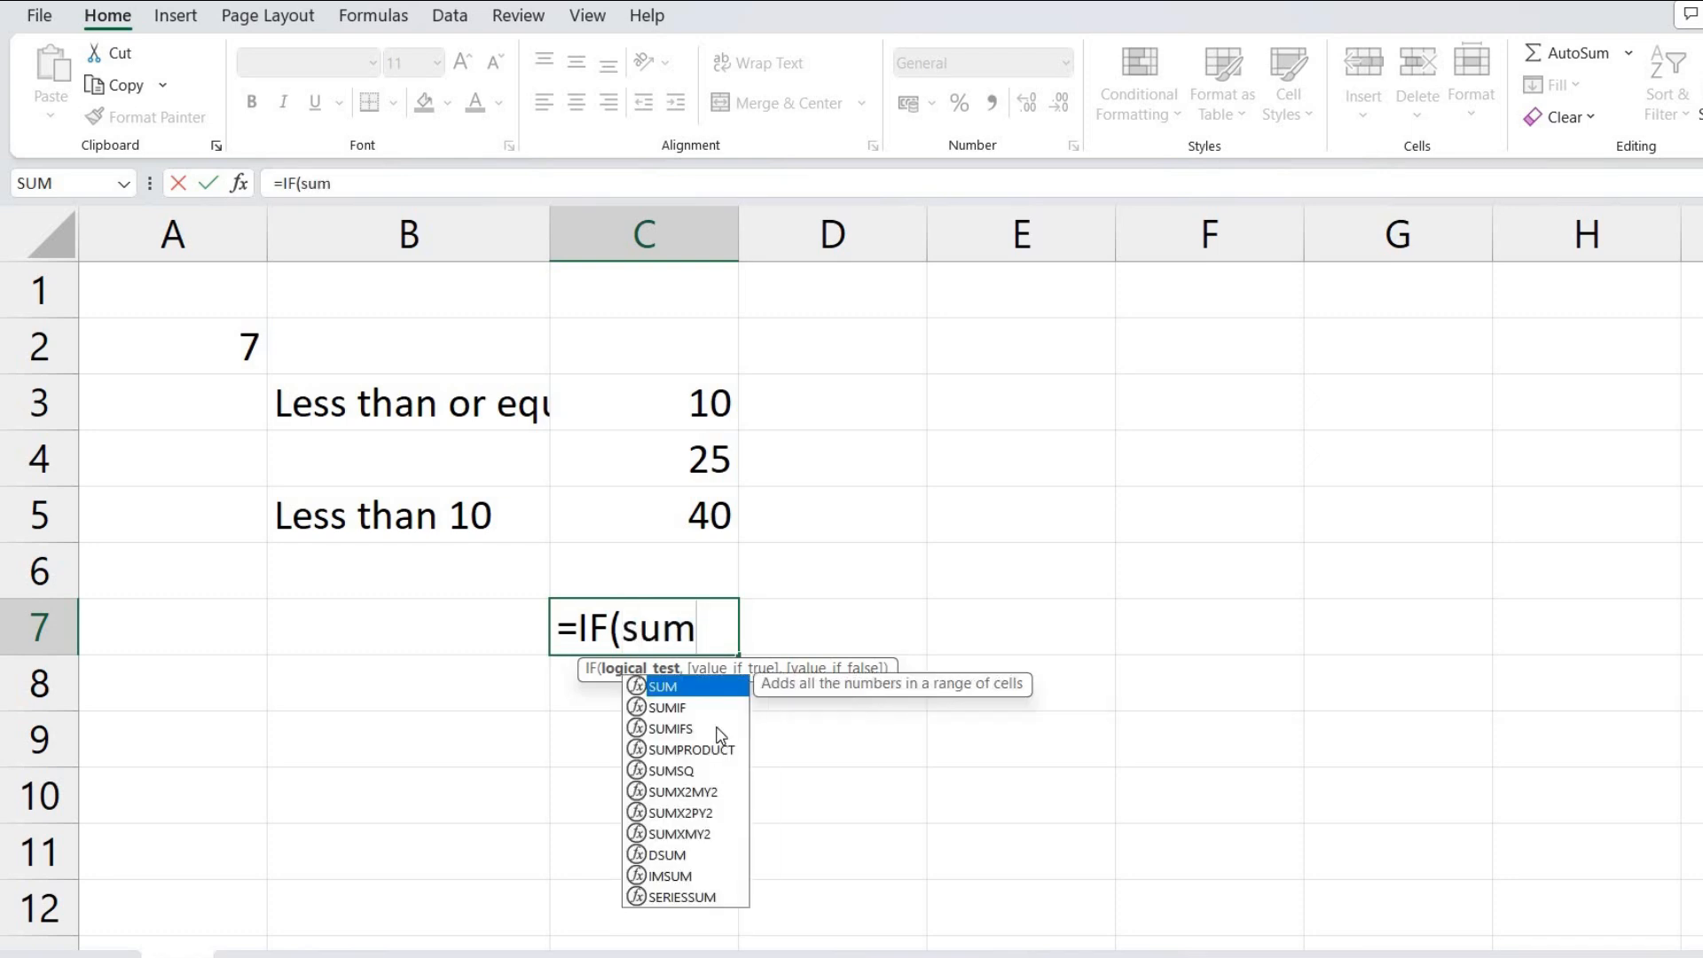
pyautogui.press('Tab')
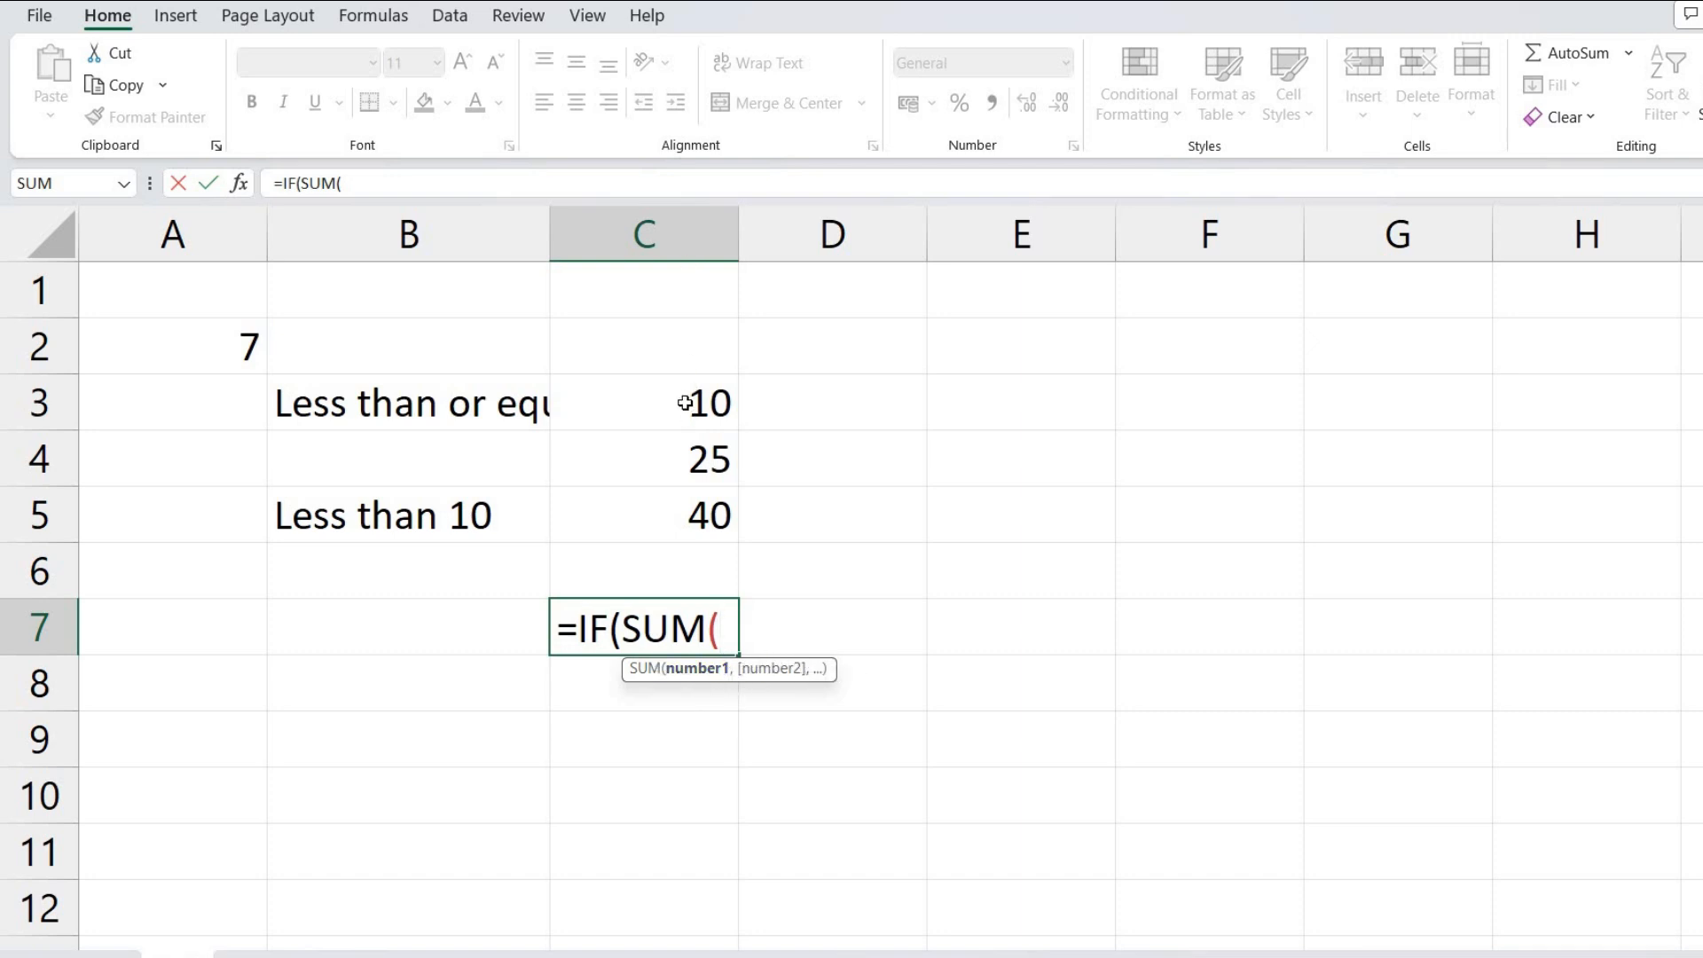
pyautogui.moveTo(684, 396); pyautogui.dragTo(679, 526)
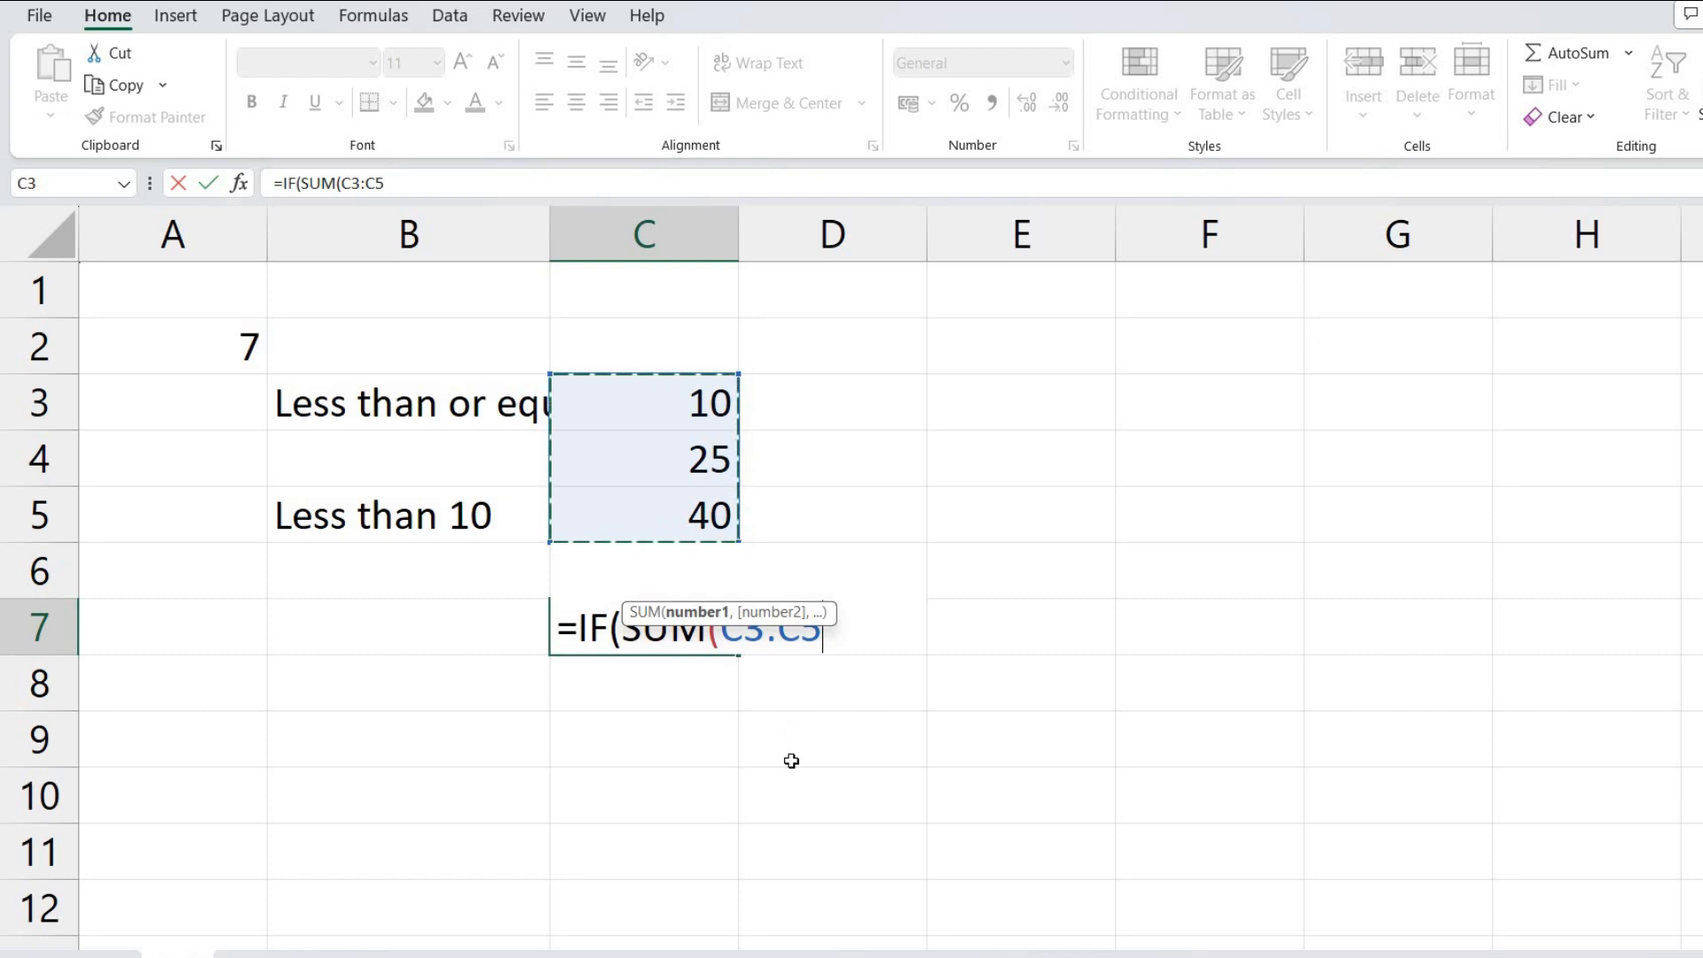
pyautogui.write(')')
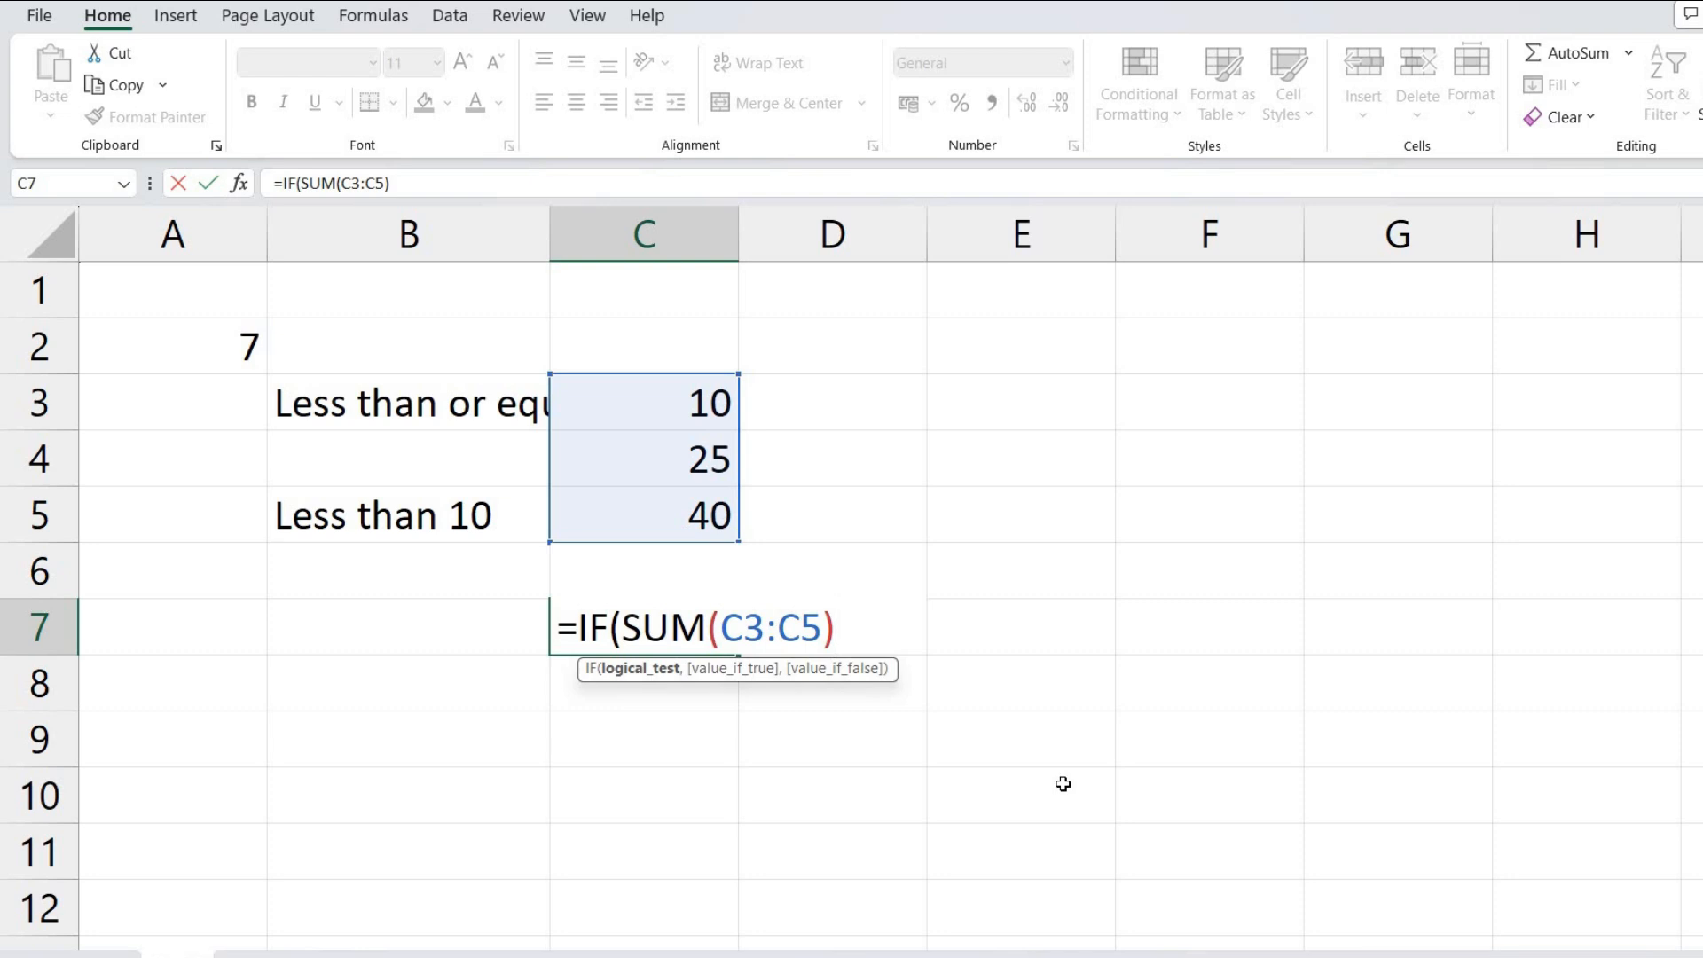
pyautogui.write('>100')
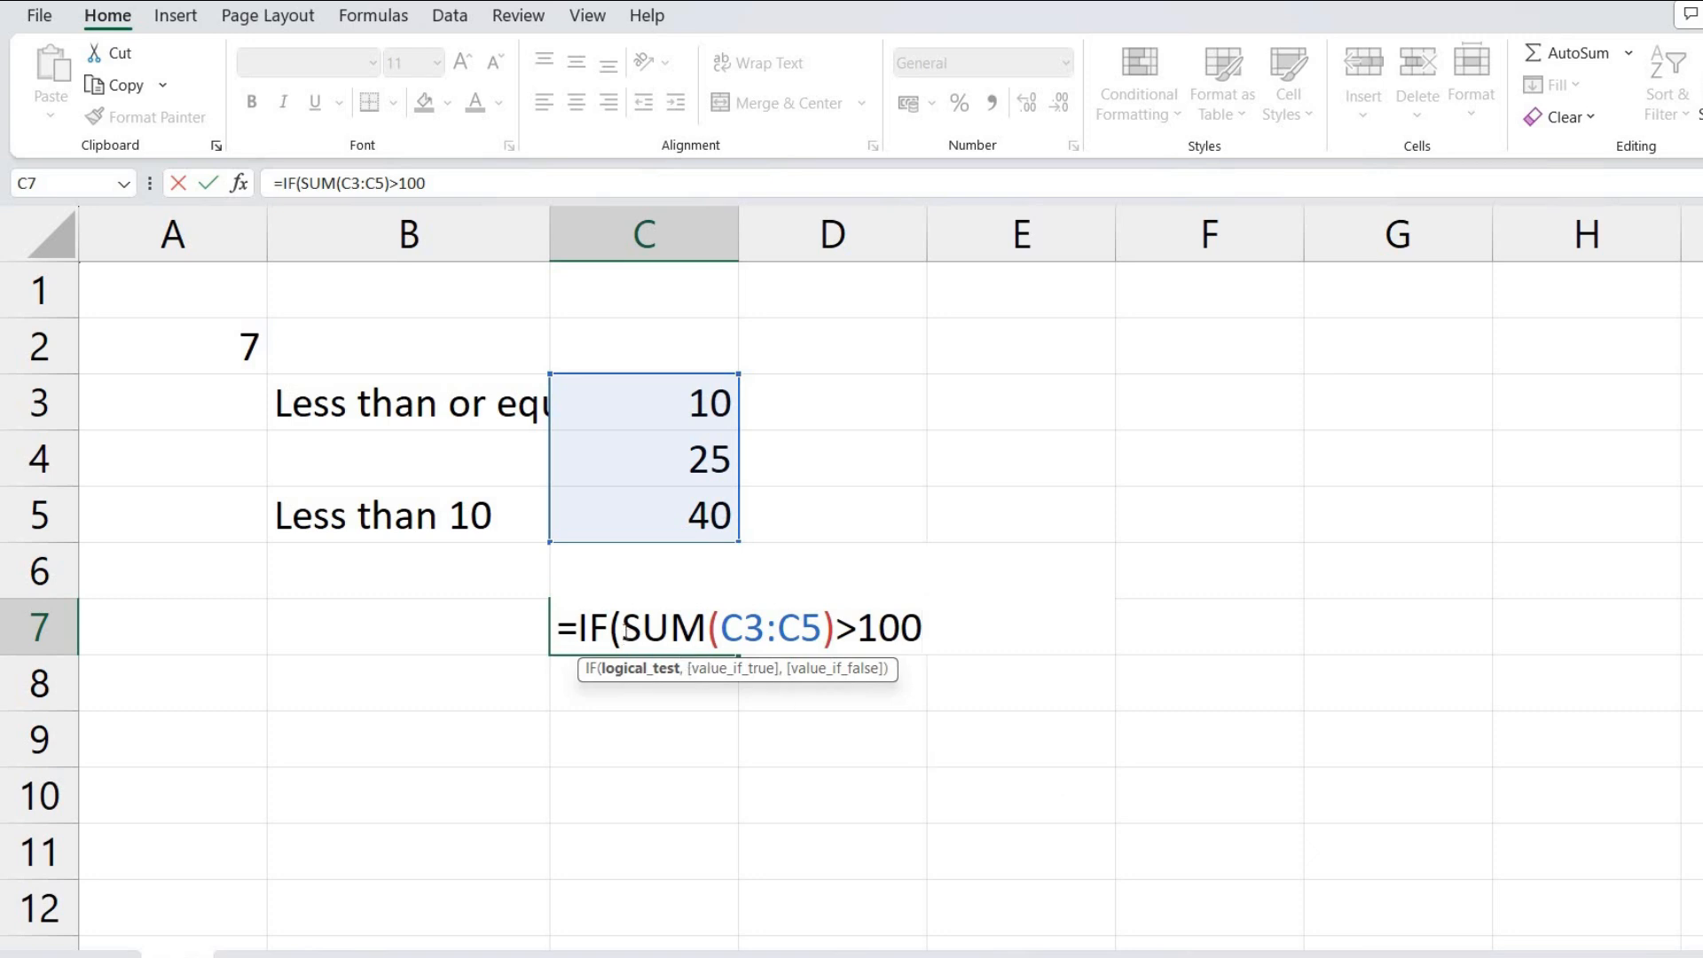
# Review the logical test in C7 by highlighting its SUM(C3:C5) part and the comparison value 100
pyautogui.moveTo(624, 629); pyautogui.dragTo(706, 628)
pyautogui.moveTo(869, 629); pyautogui.dragTo(939, 627)
pyautogui.click(672, 631)
pyautogui.doubleClick(706, 627)
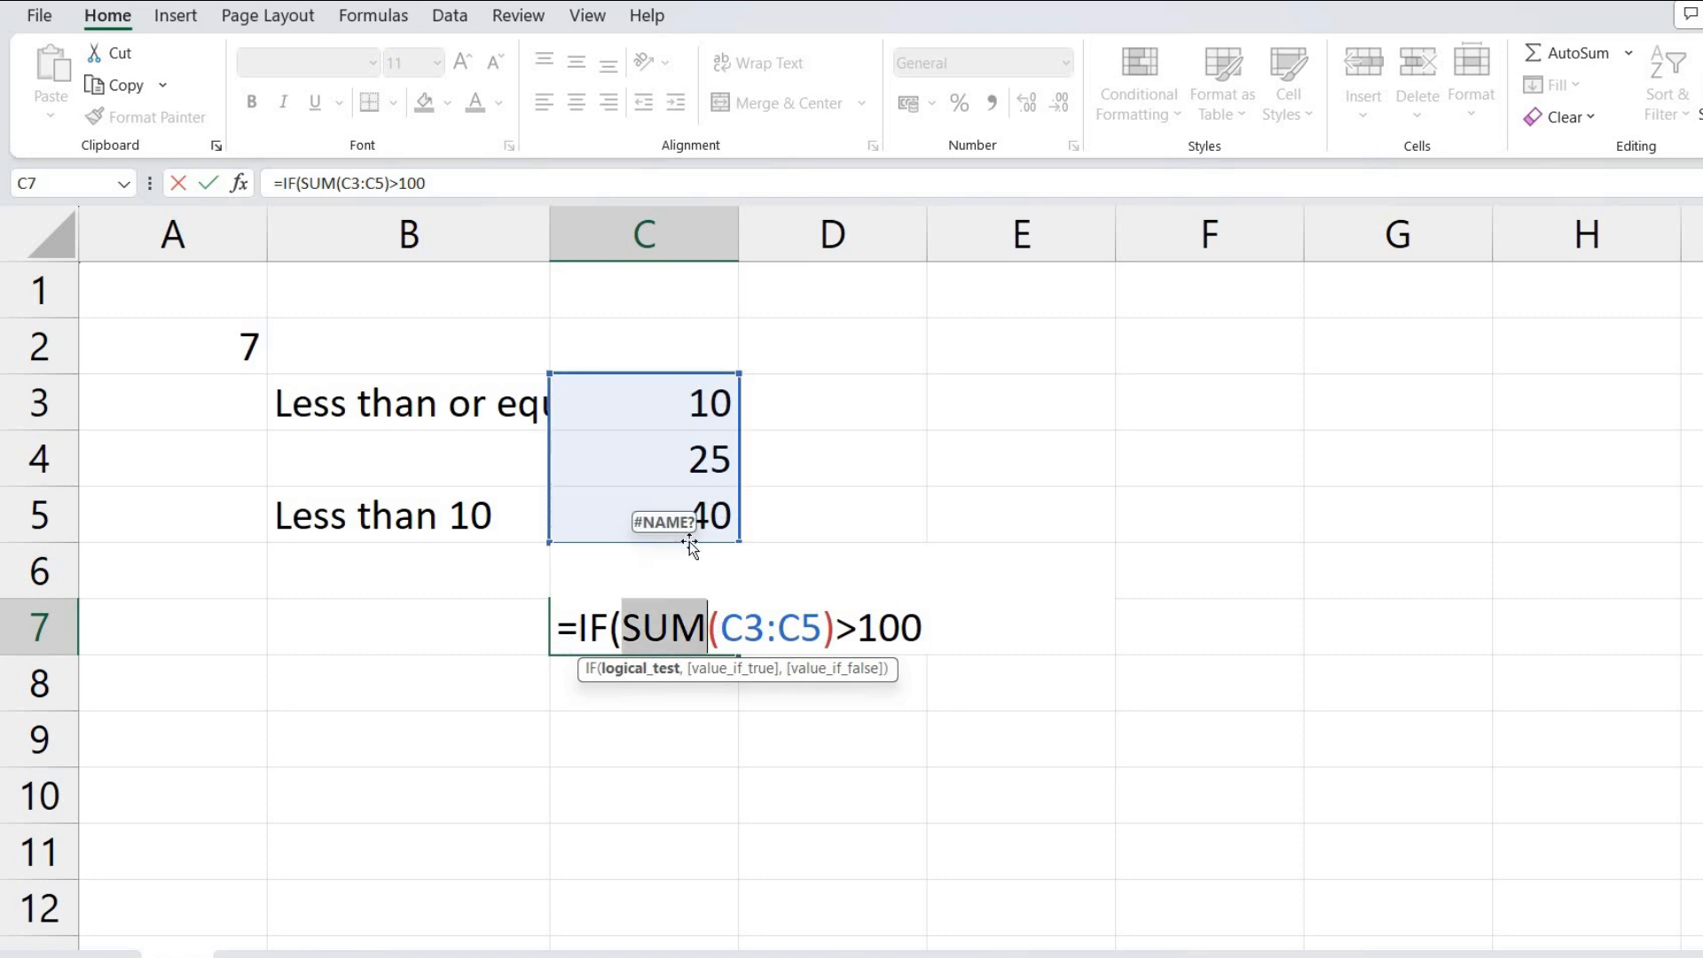
pyautogui.moveTo(836, 628); pyautogui.dragTo(687, 627)
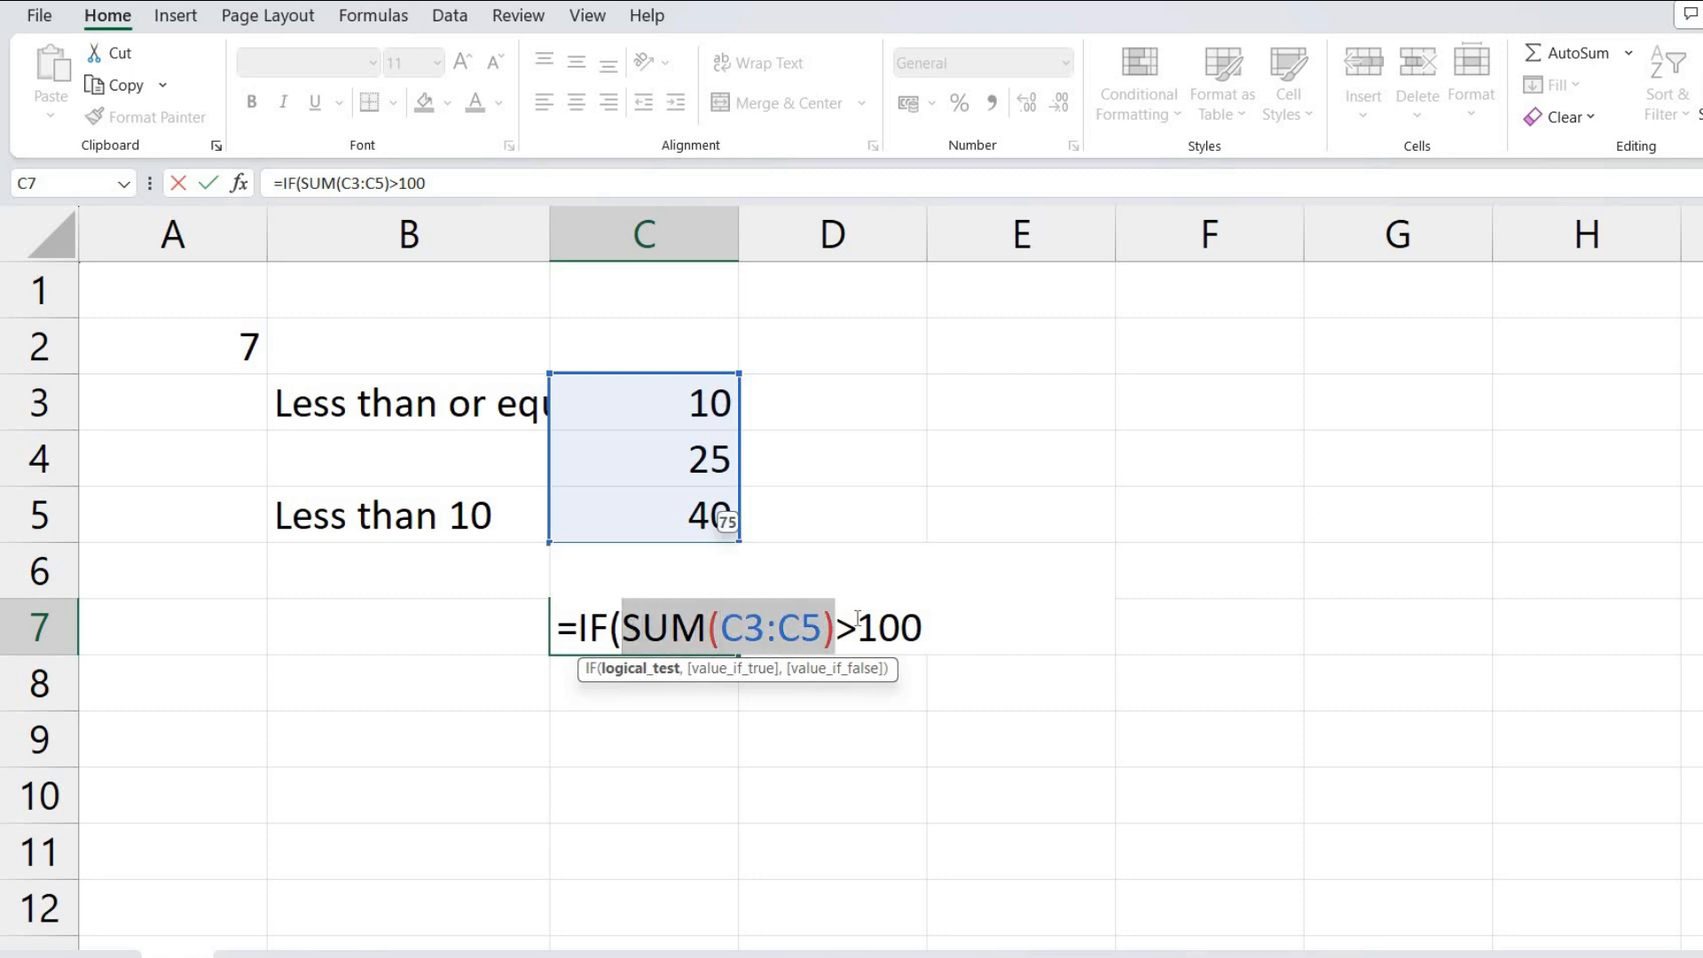
pyautogui.moveTo(858, 621); pyautogui.dragTo(931, 620)
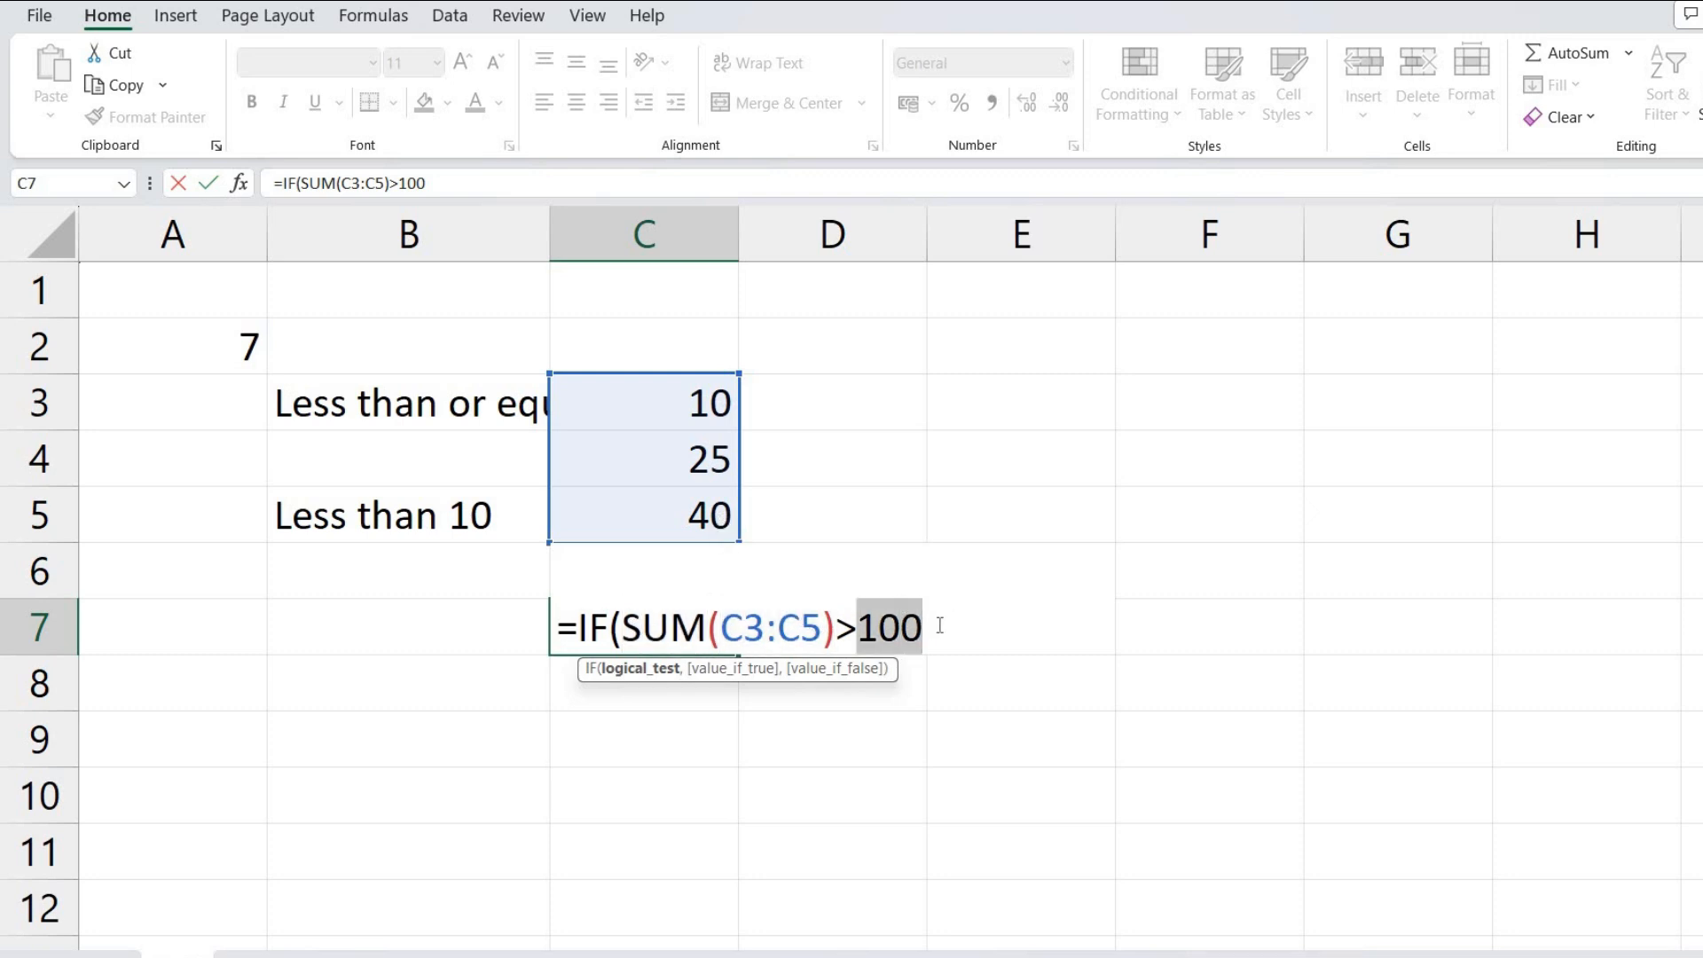
# Add the true result "Total is greather than 100" to the IF formula in C7, after the logical test
pyautogui.click(939, 627)
pyautogui.write(',')
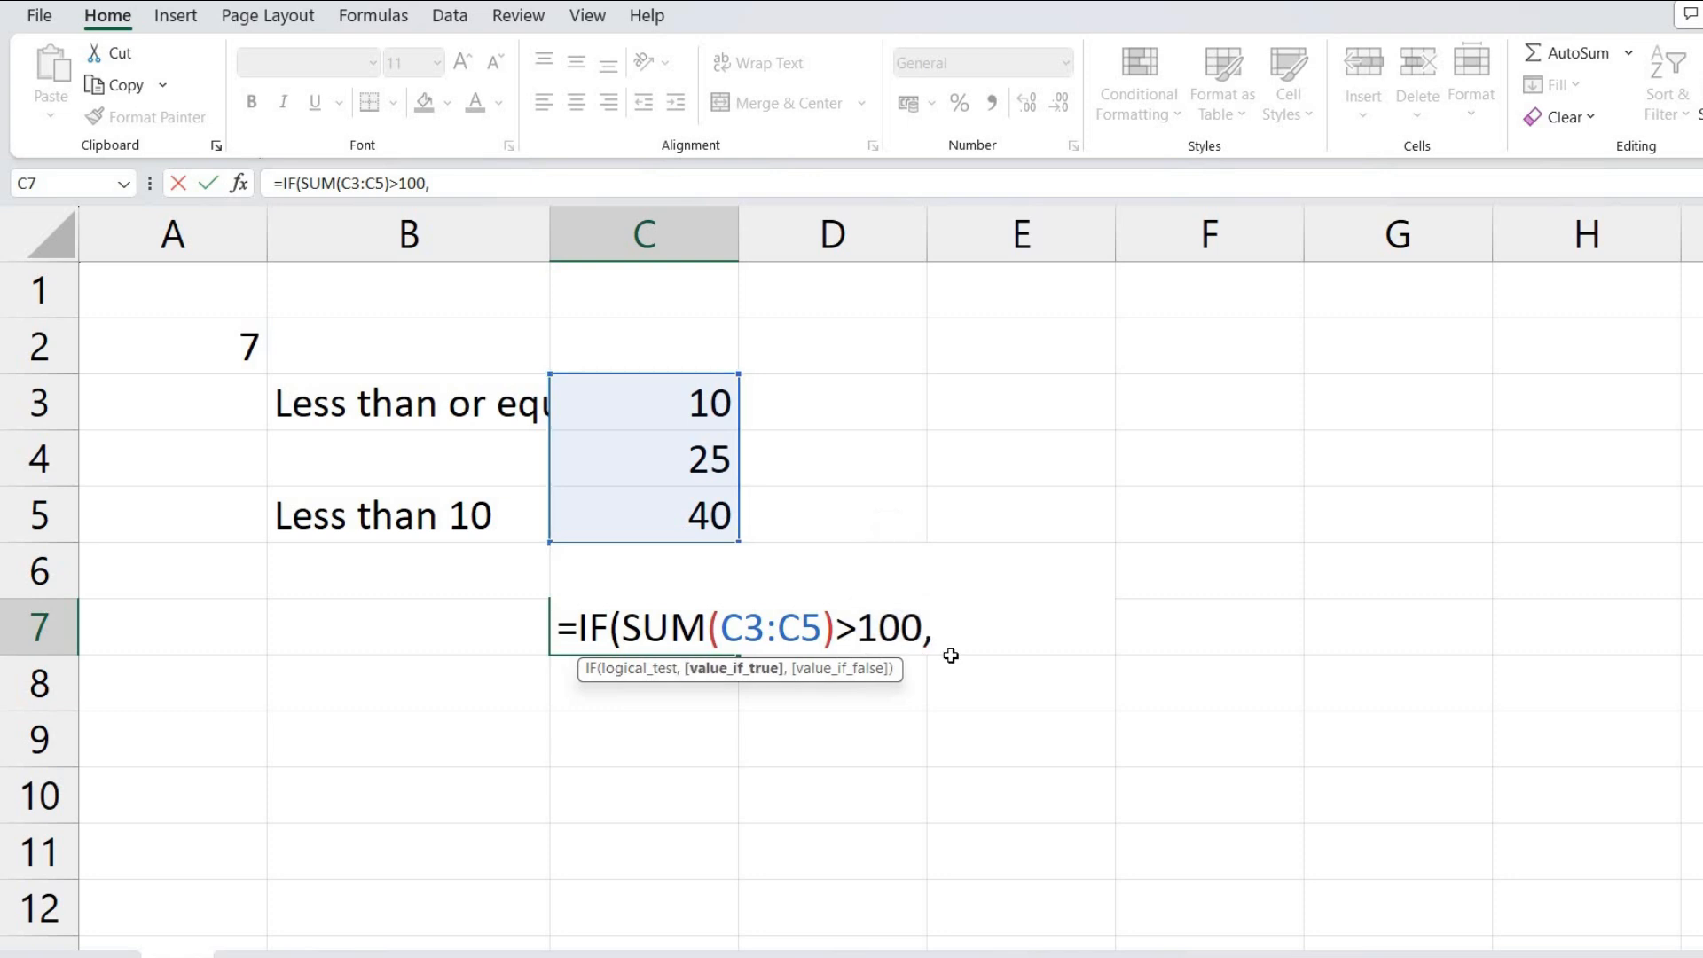
pyautogui.write(' "Total is gr')
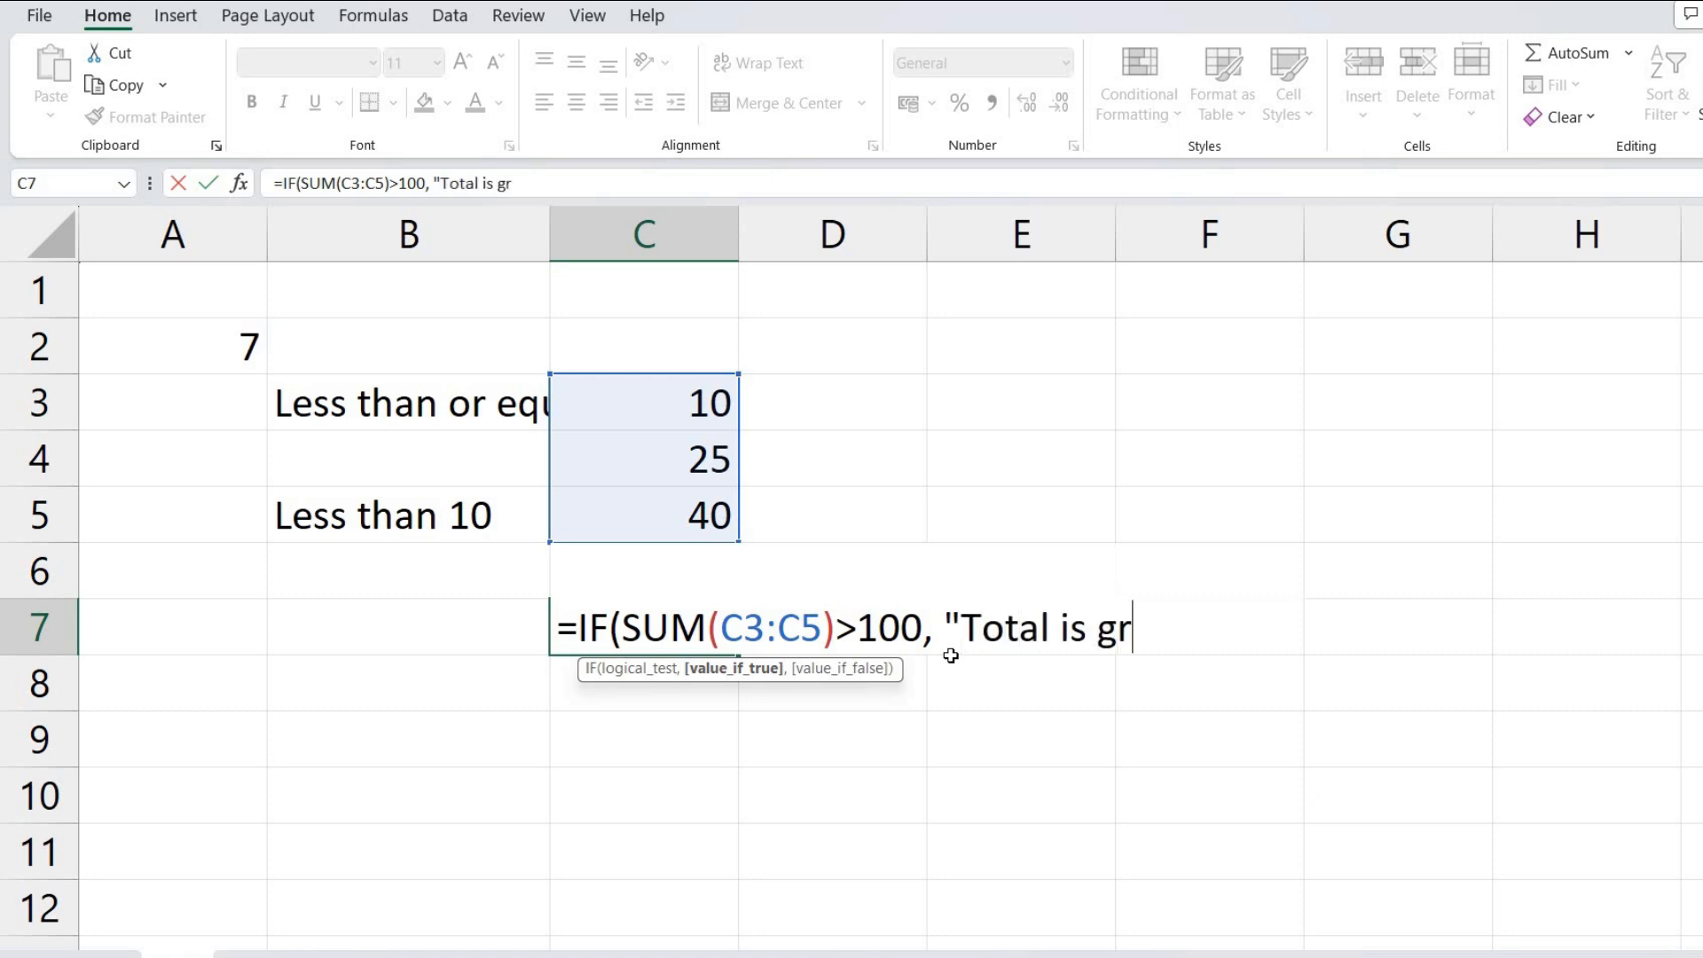
pyautogui.write('eather')
pyautogui.write('an ')
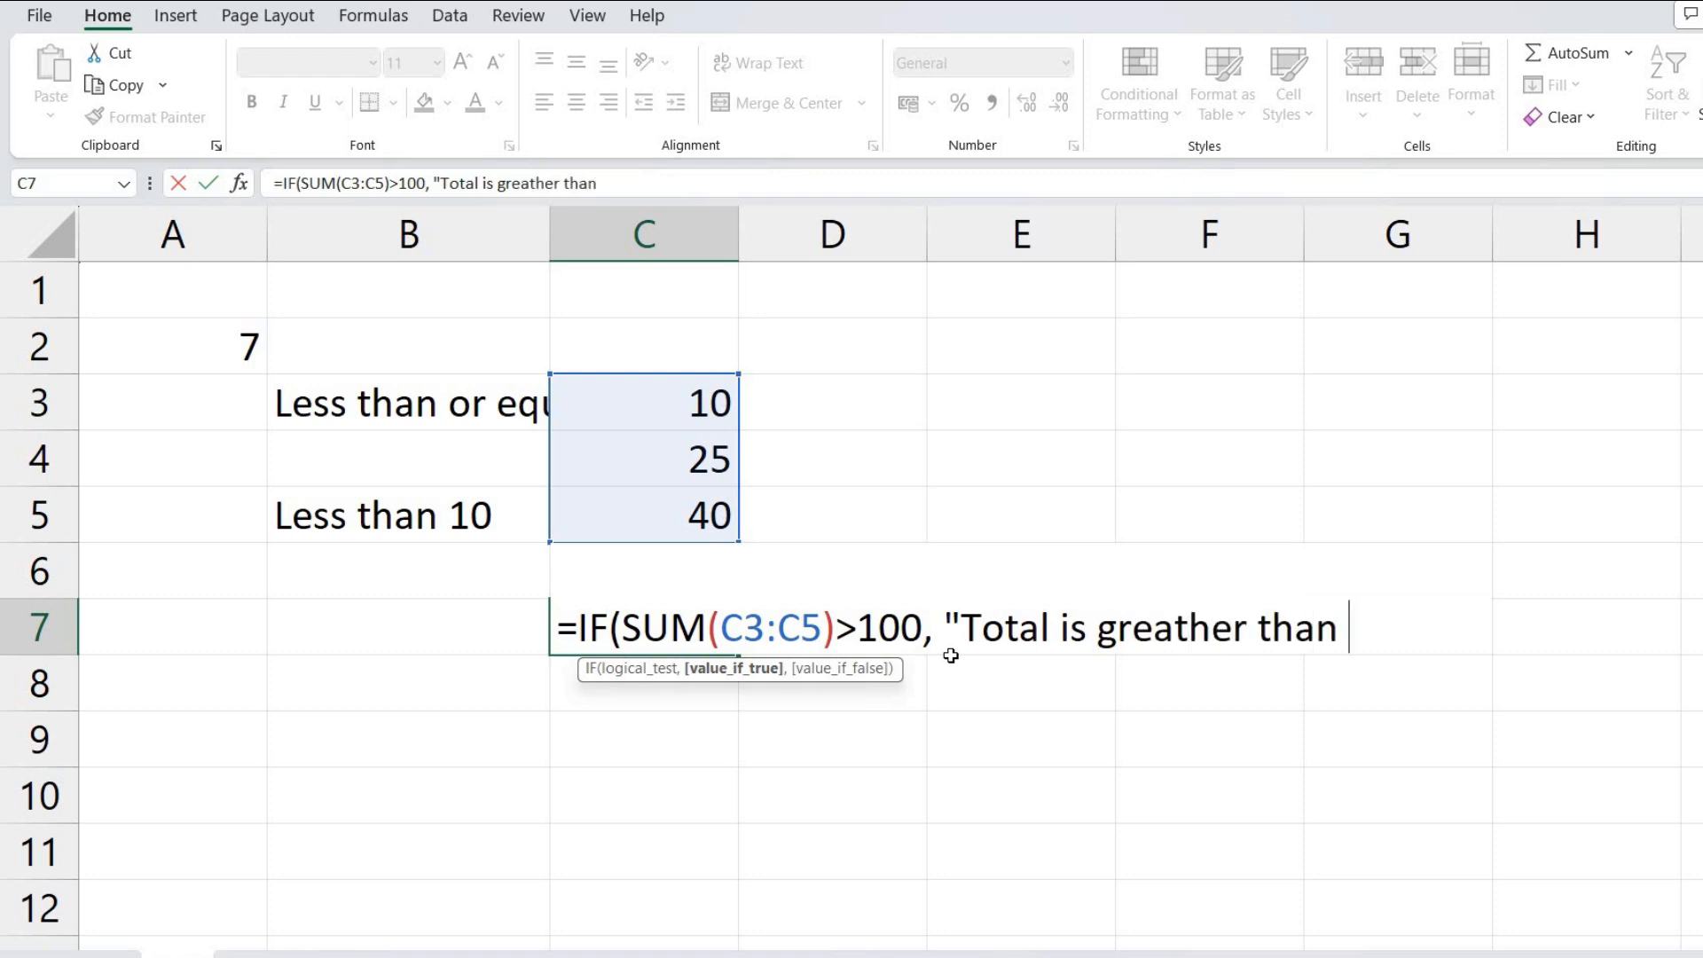
pyautogui.write('100", ')
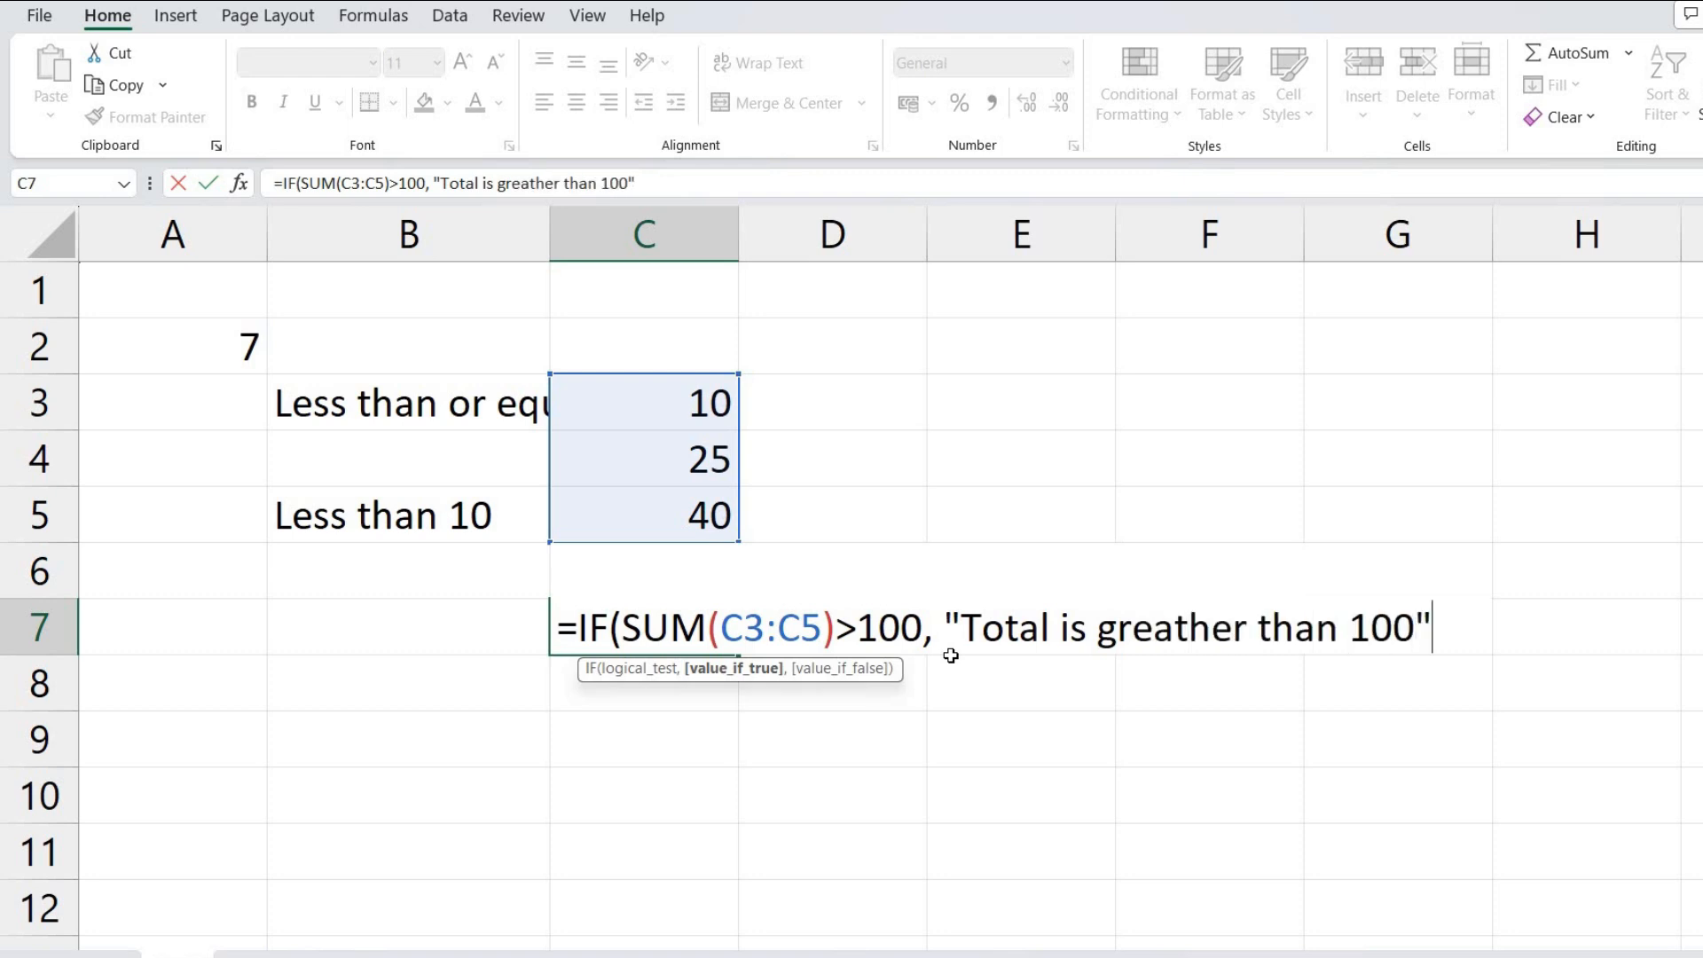
# Add the false result "Total is no greather than 100" to the IF formula in C7 and complete the formula
pyautogui.write('"')
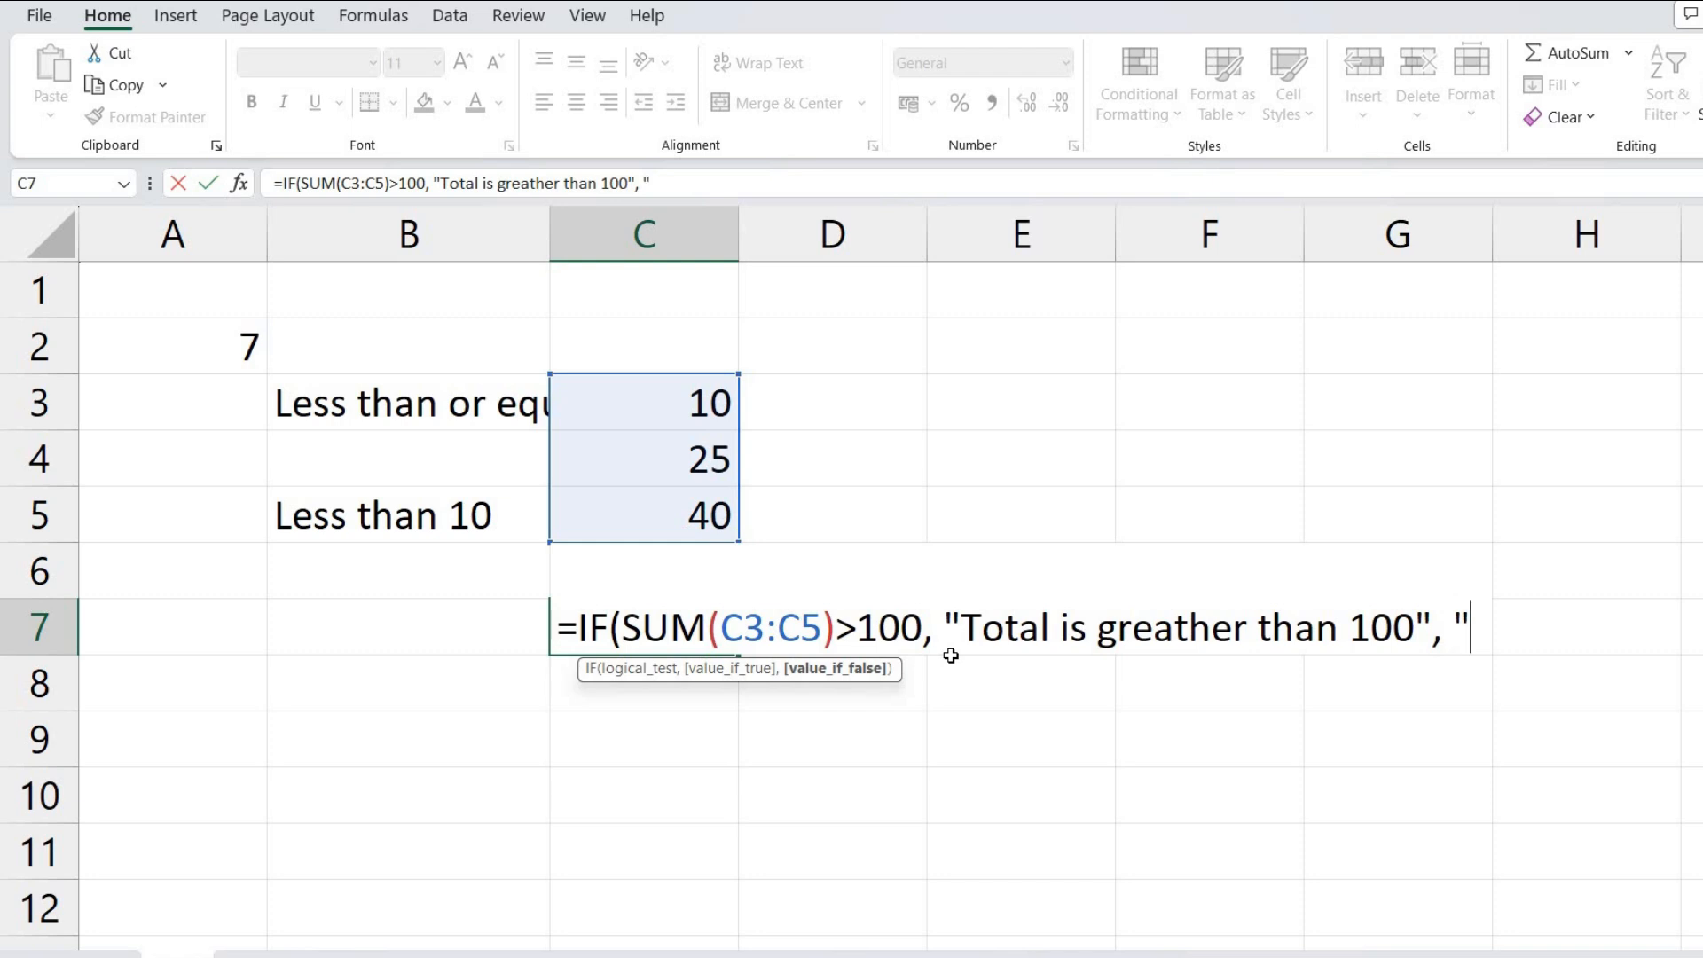
pyautogui.write('Tota')
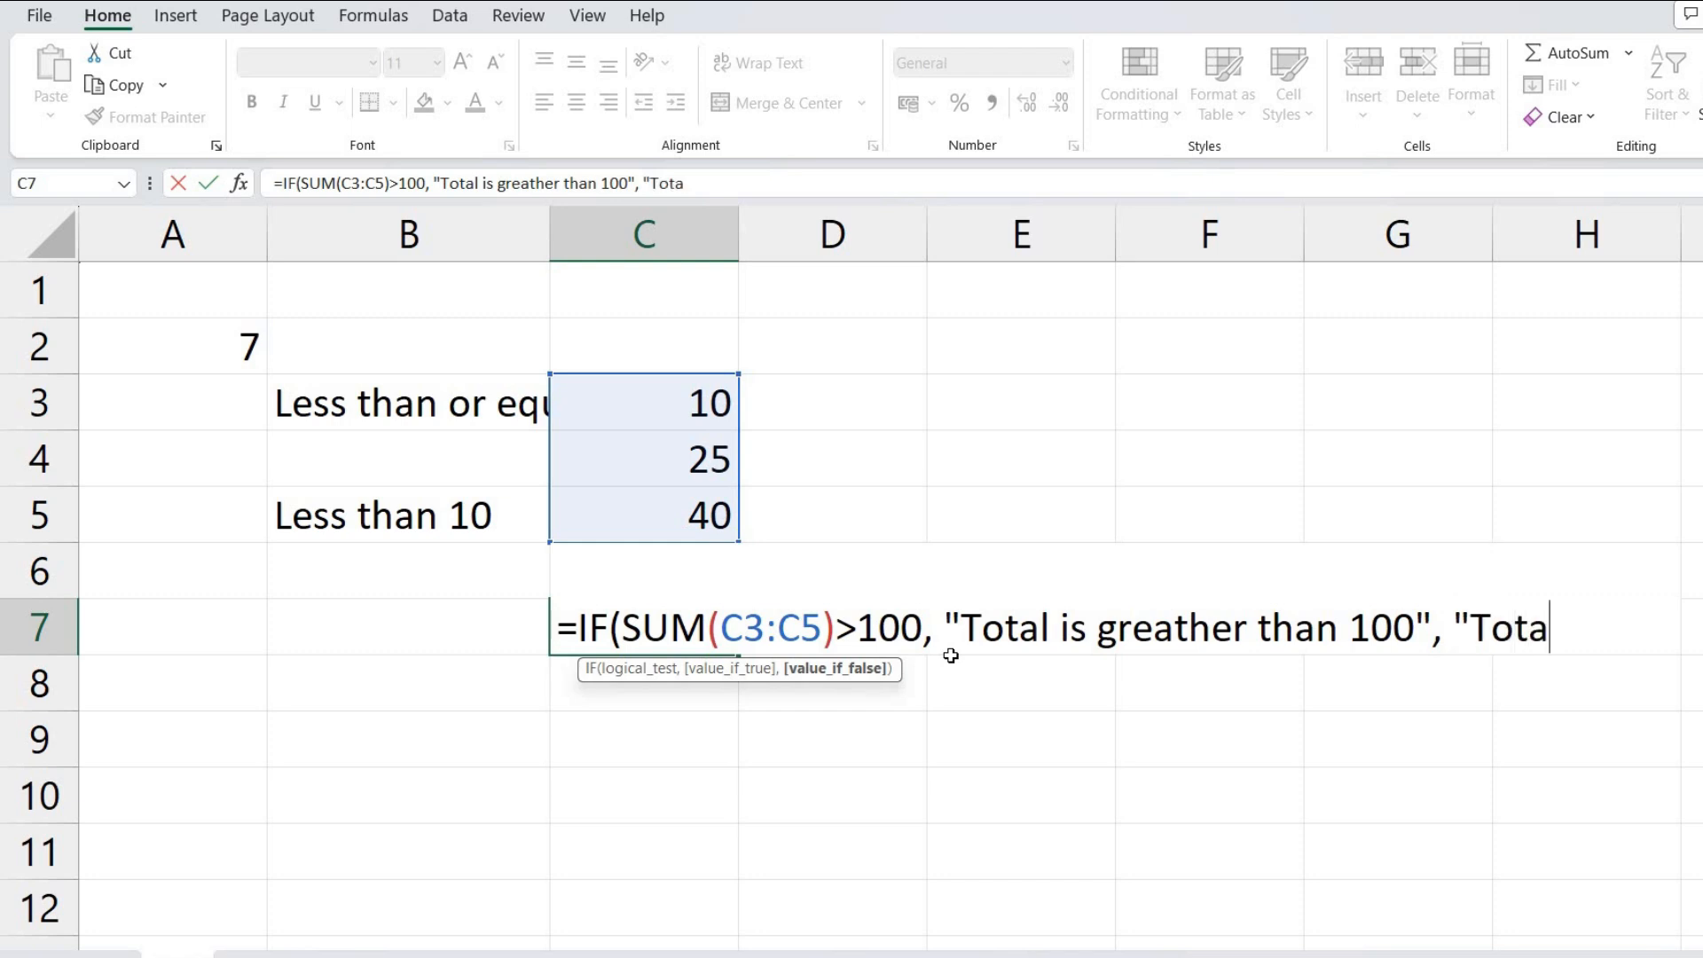
pyautogui.write('l is no greath')
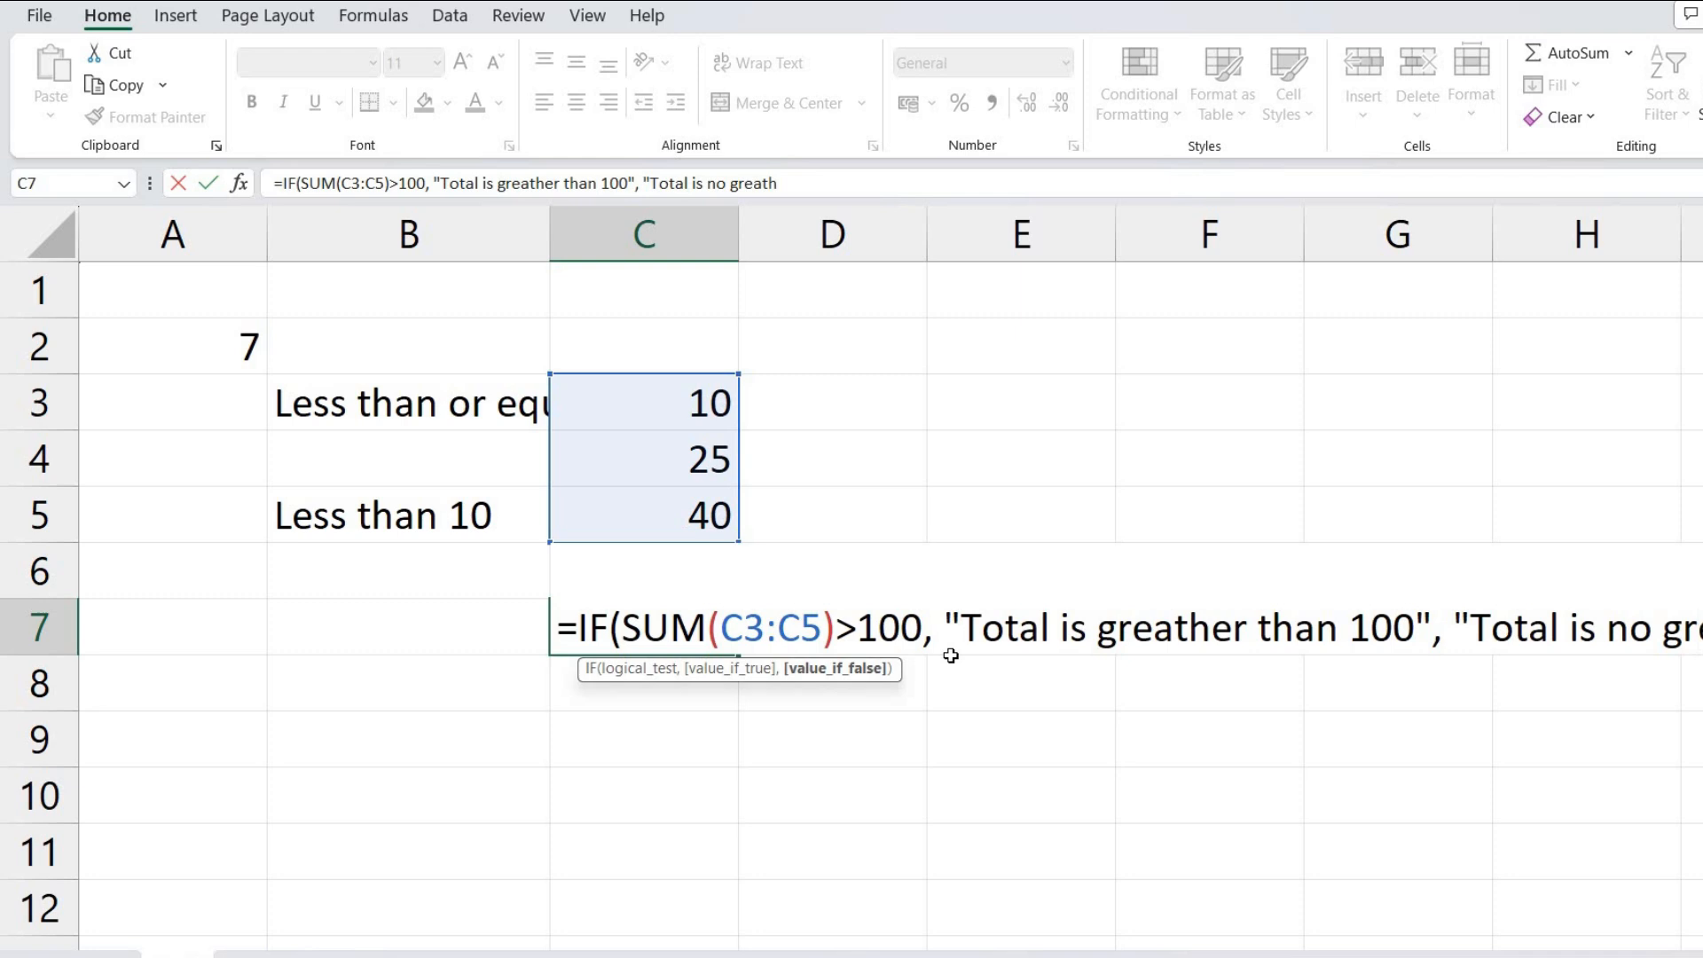
pyautogui.write('er than 100:')
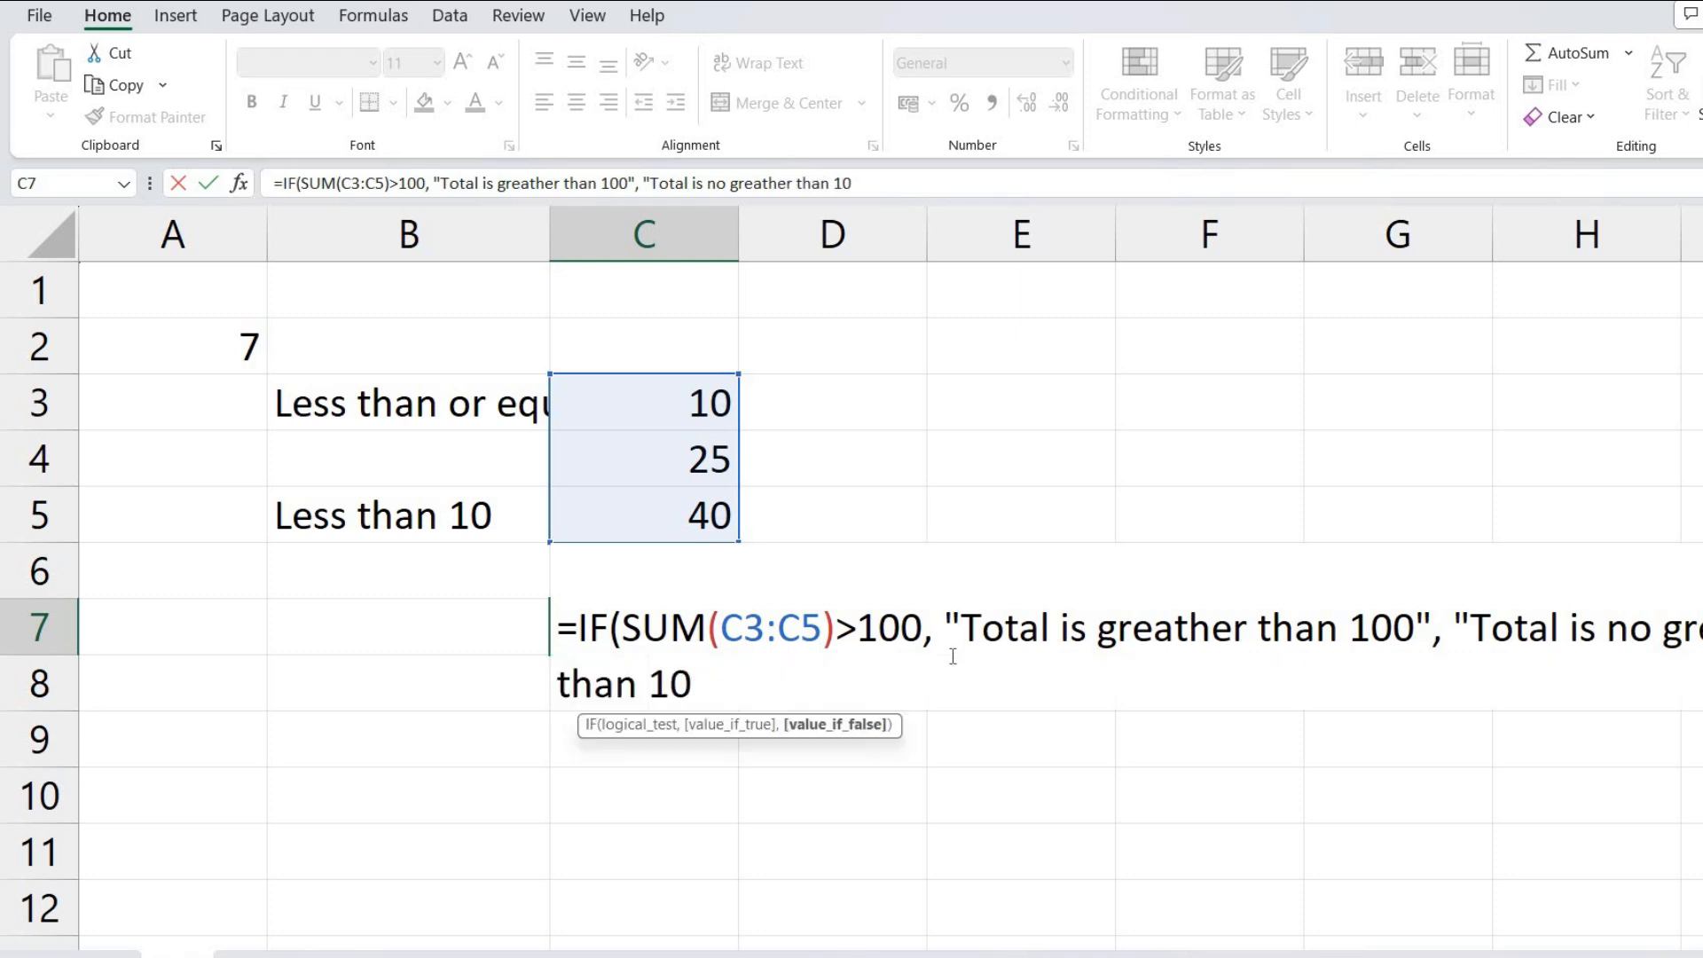
pyautogui.press('BackSpace')
pyautogui.write('")')
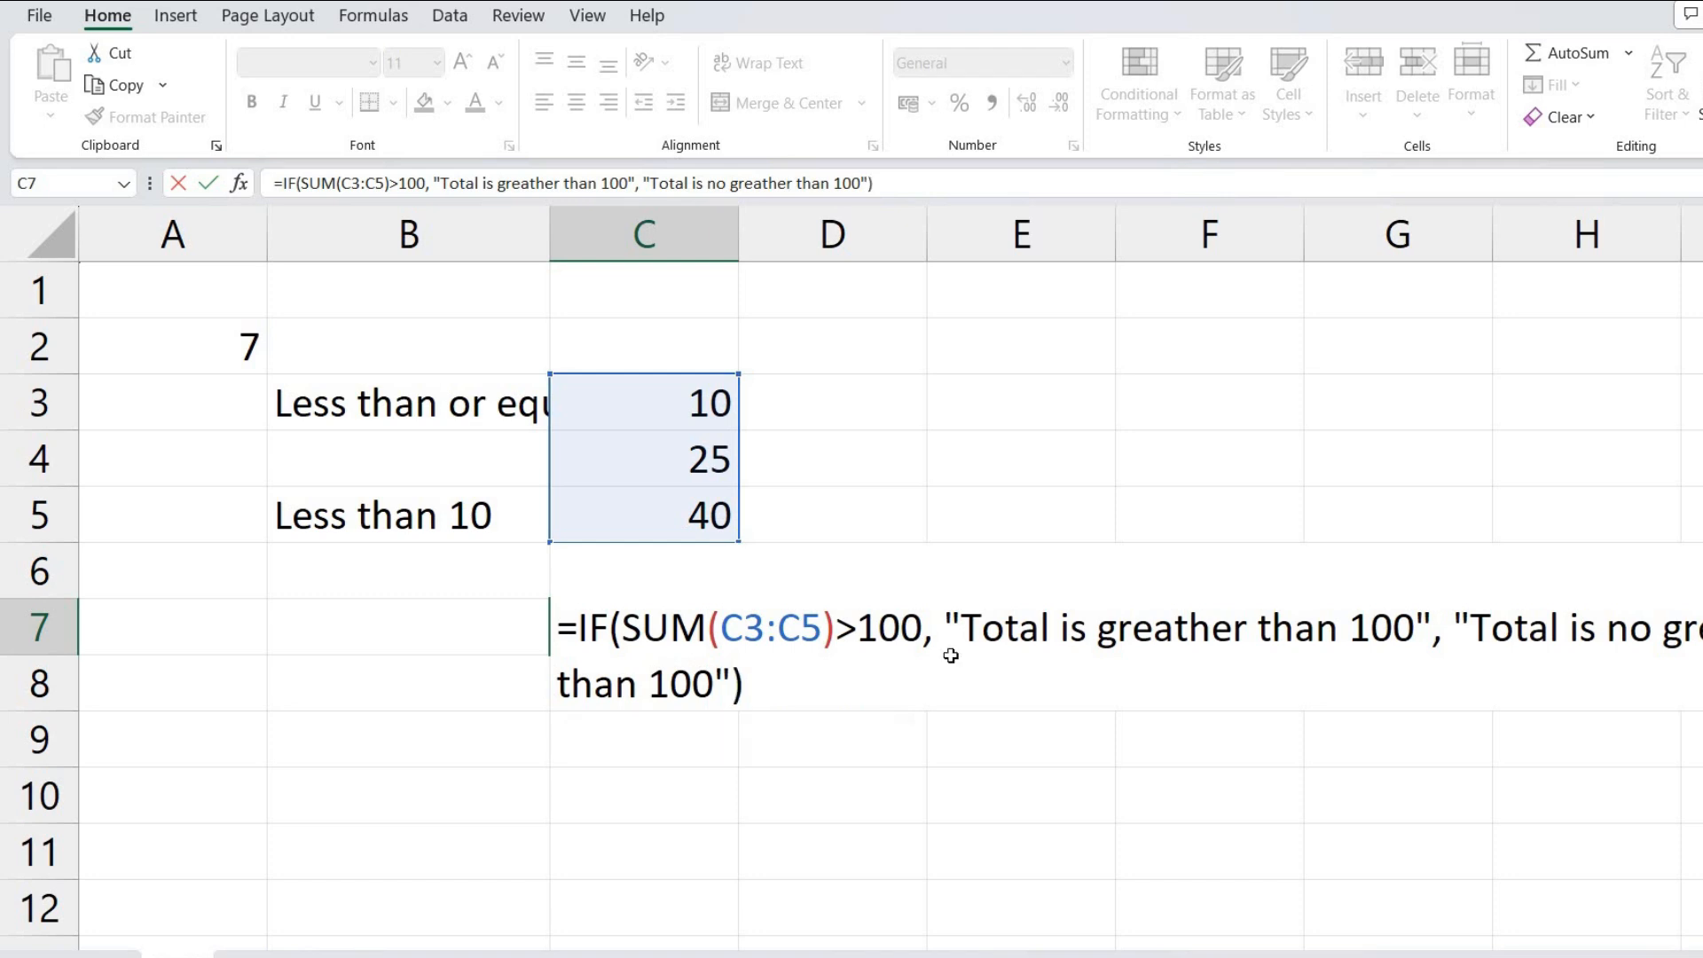
pyautogui.press('Return')
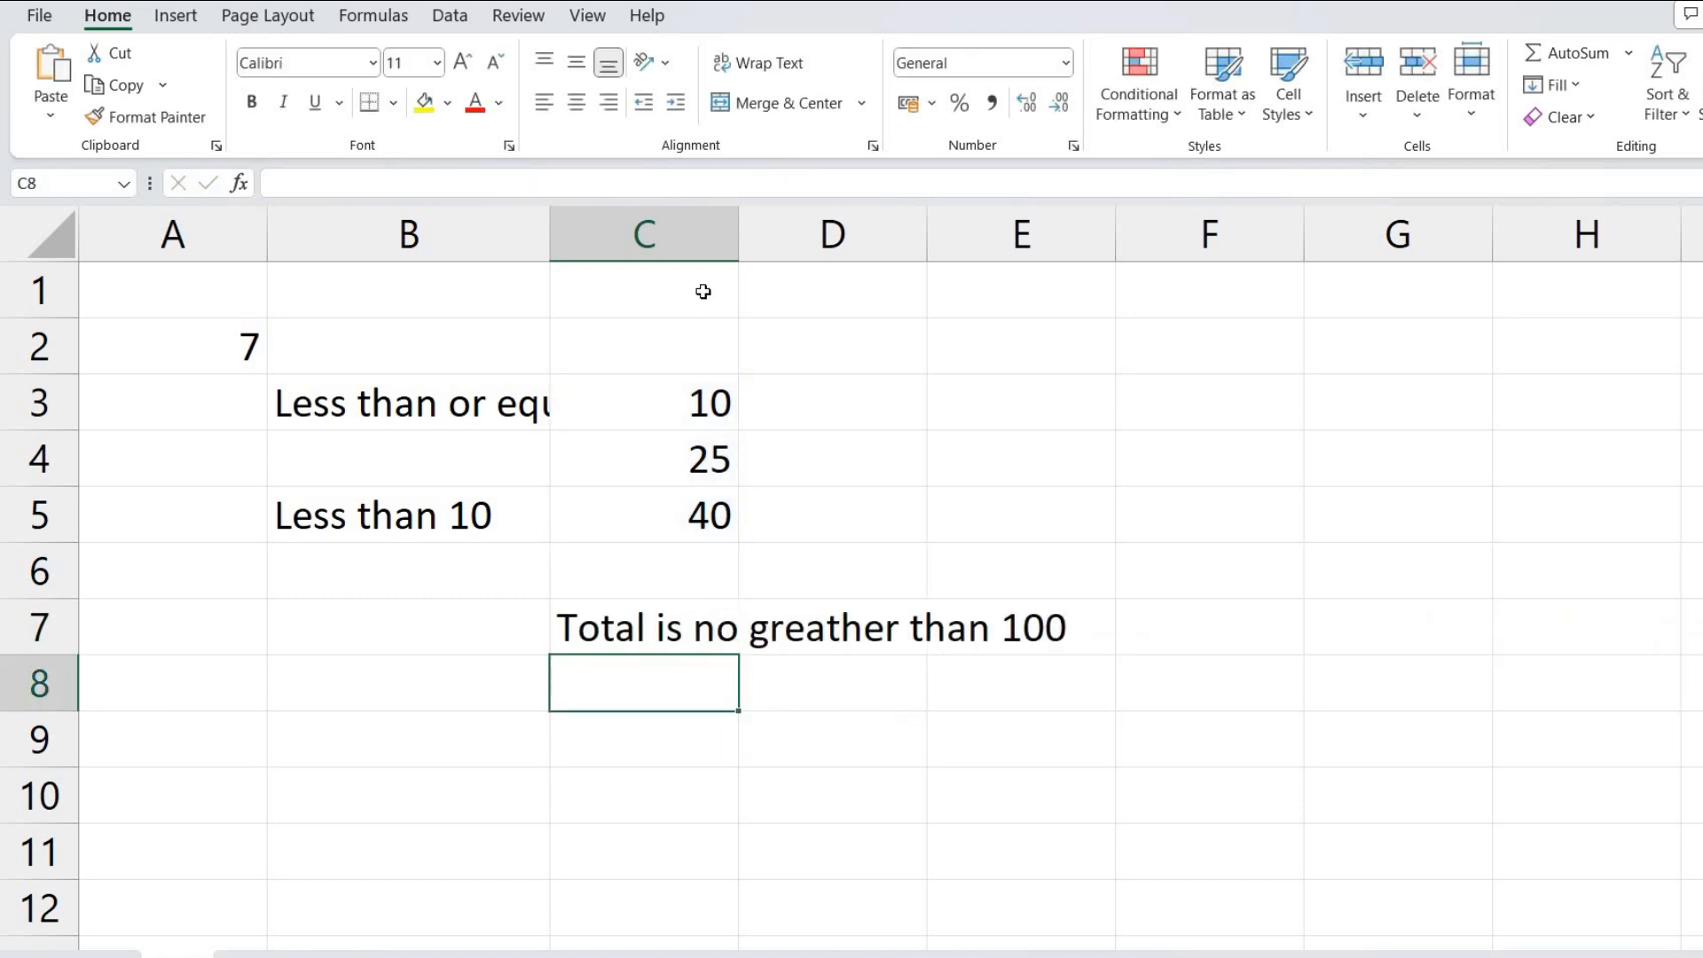
# Check the numbers in C3:C5 and the formula in C7, and change the value in C3 to 90
pyautogui.moveTo(711, 387); pyautogui.dragTo(715, 519)
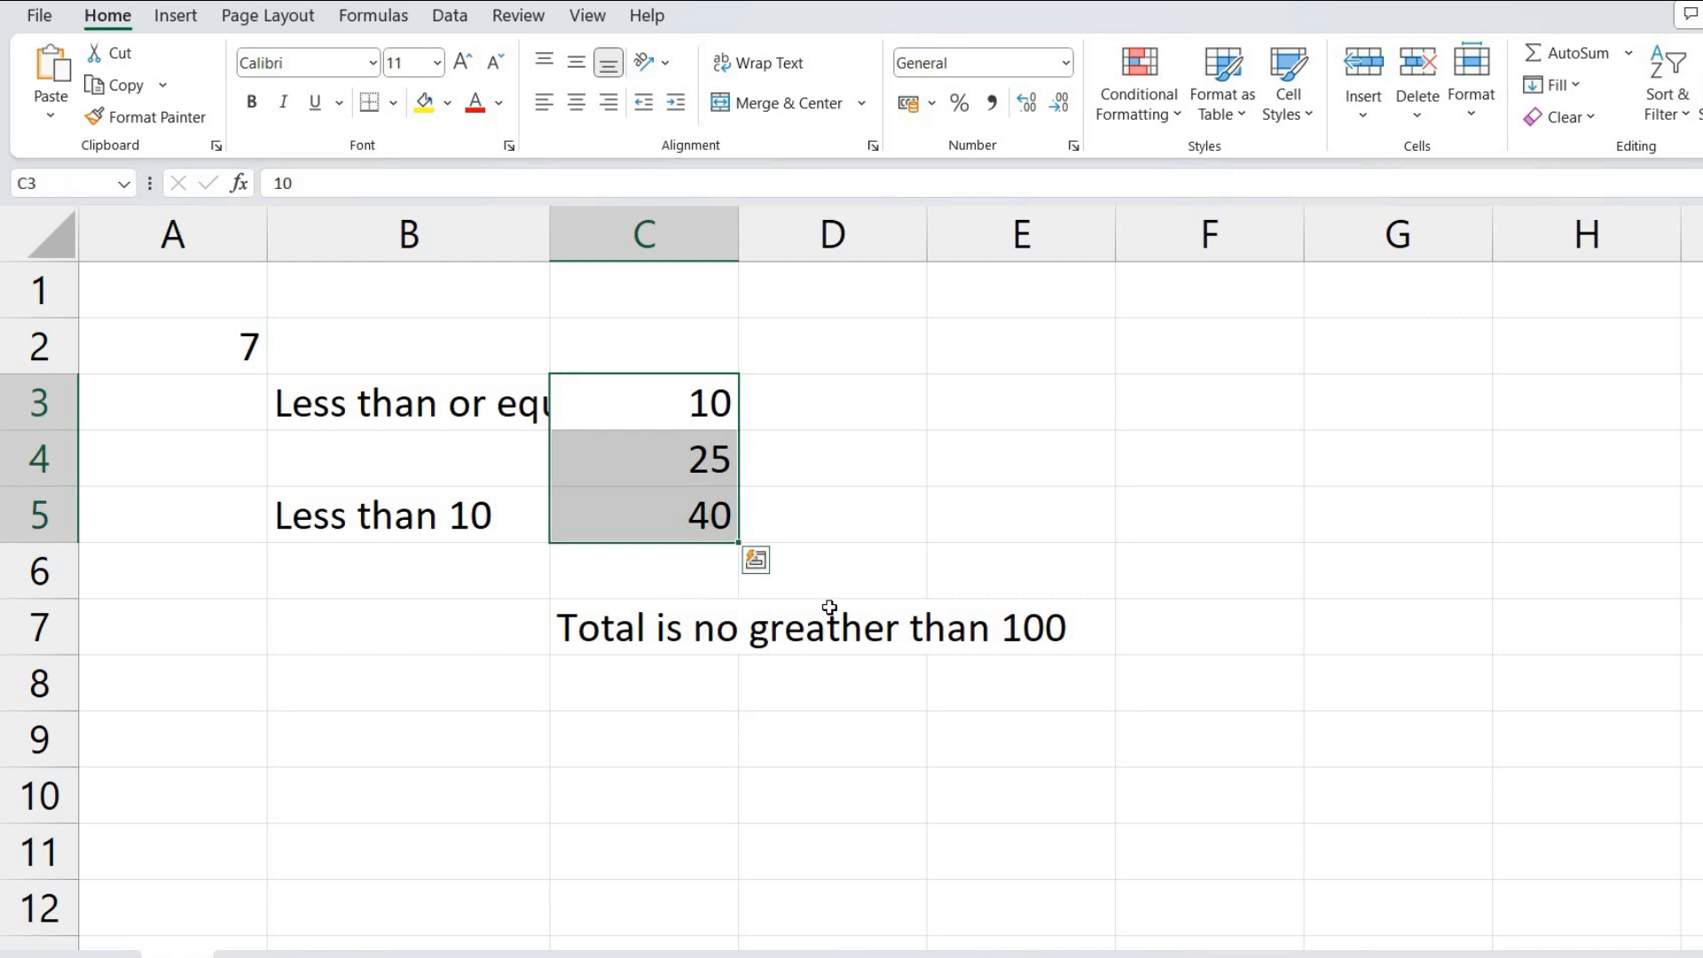
pyautogui.click(763, 634)
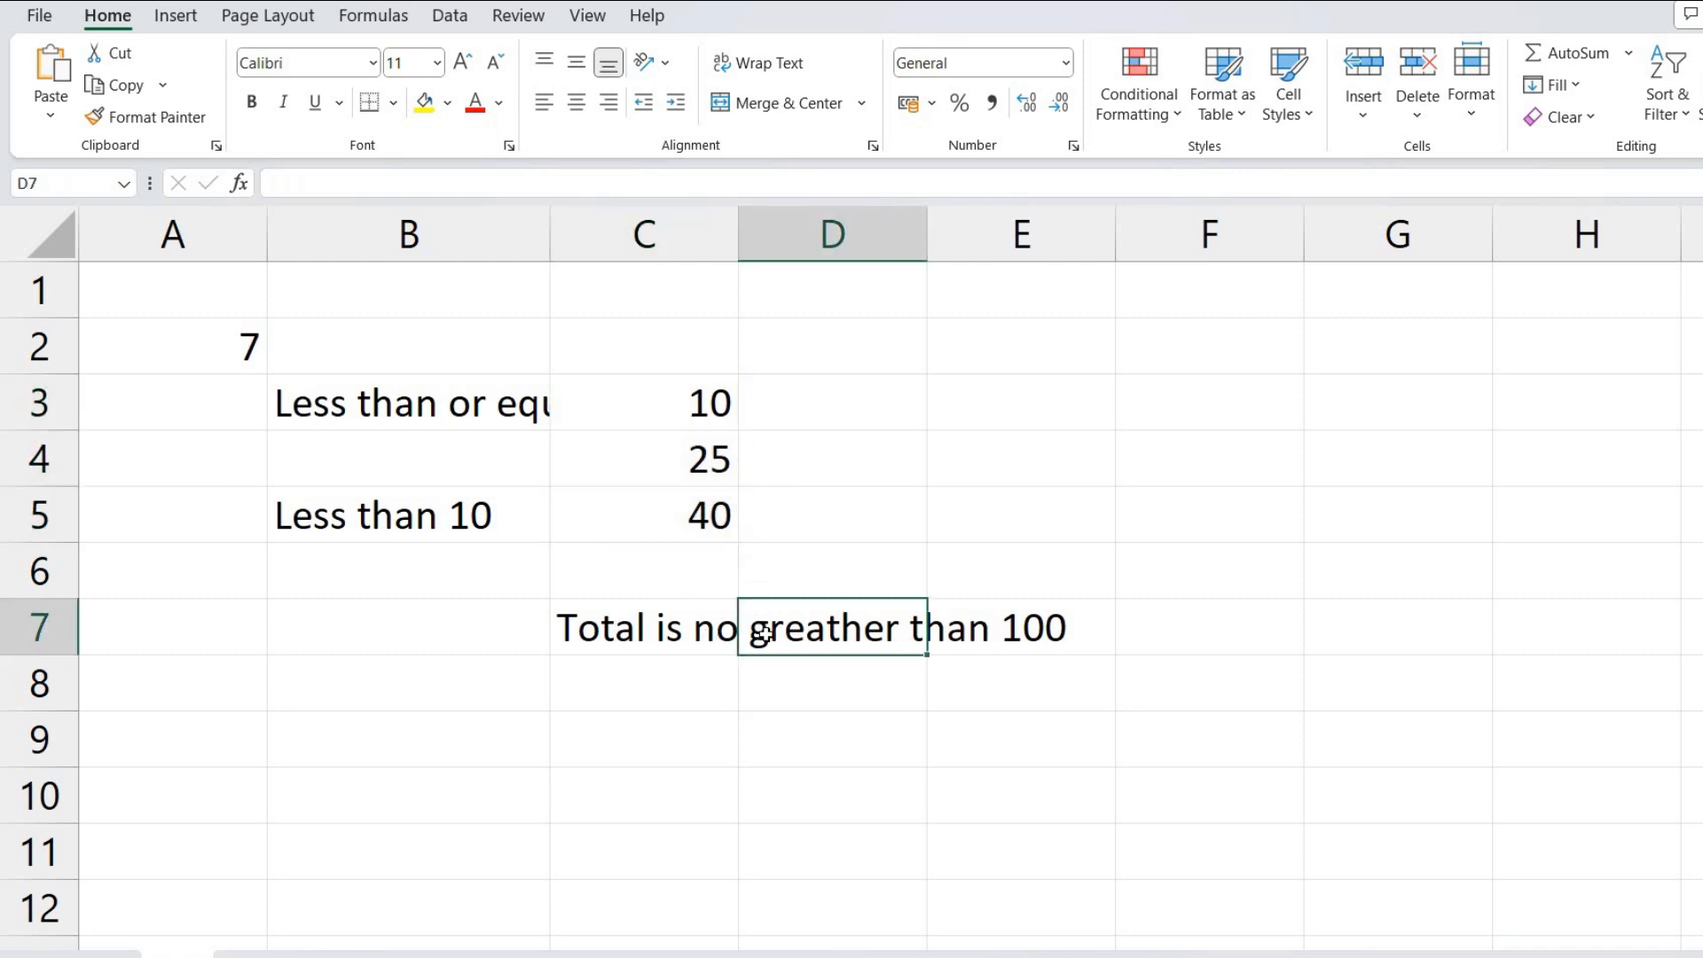
pyautogui.click(679, 623)
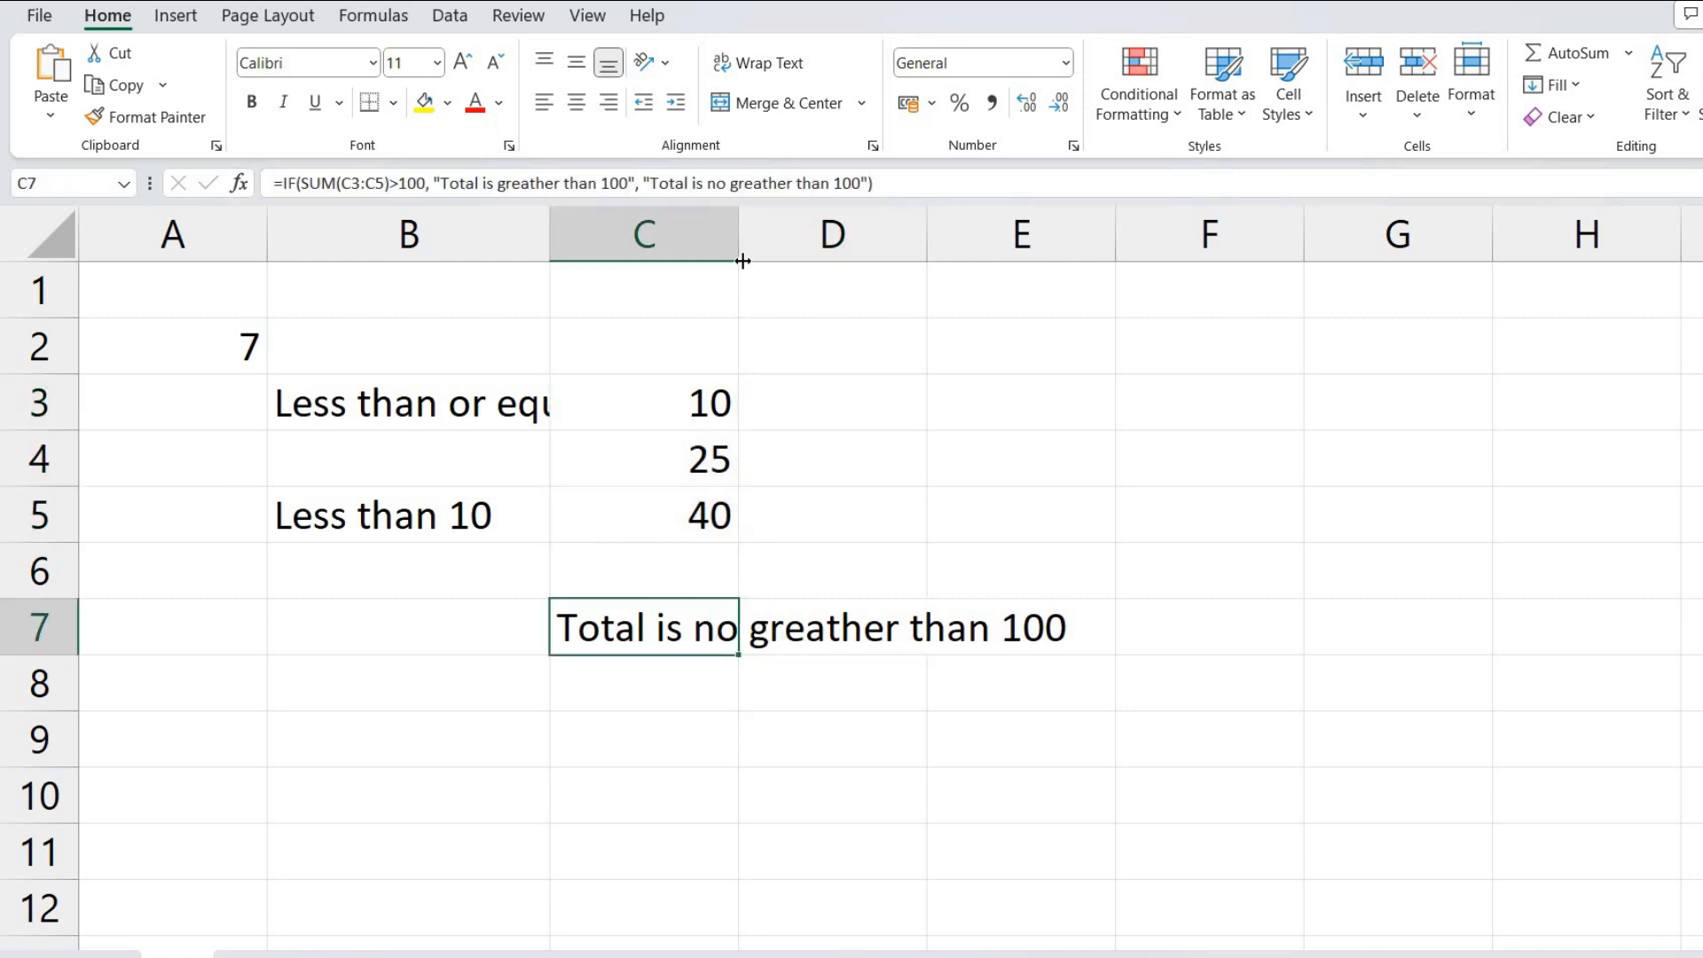
pyautogui.click(680, 411)
pyautogui.write('90')
pyautogui.press('Return')
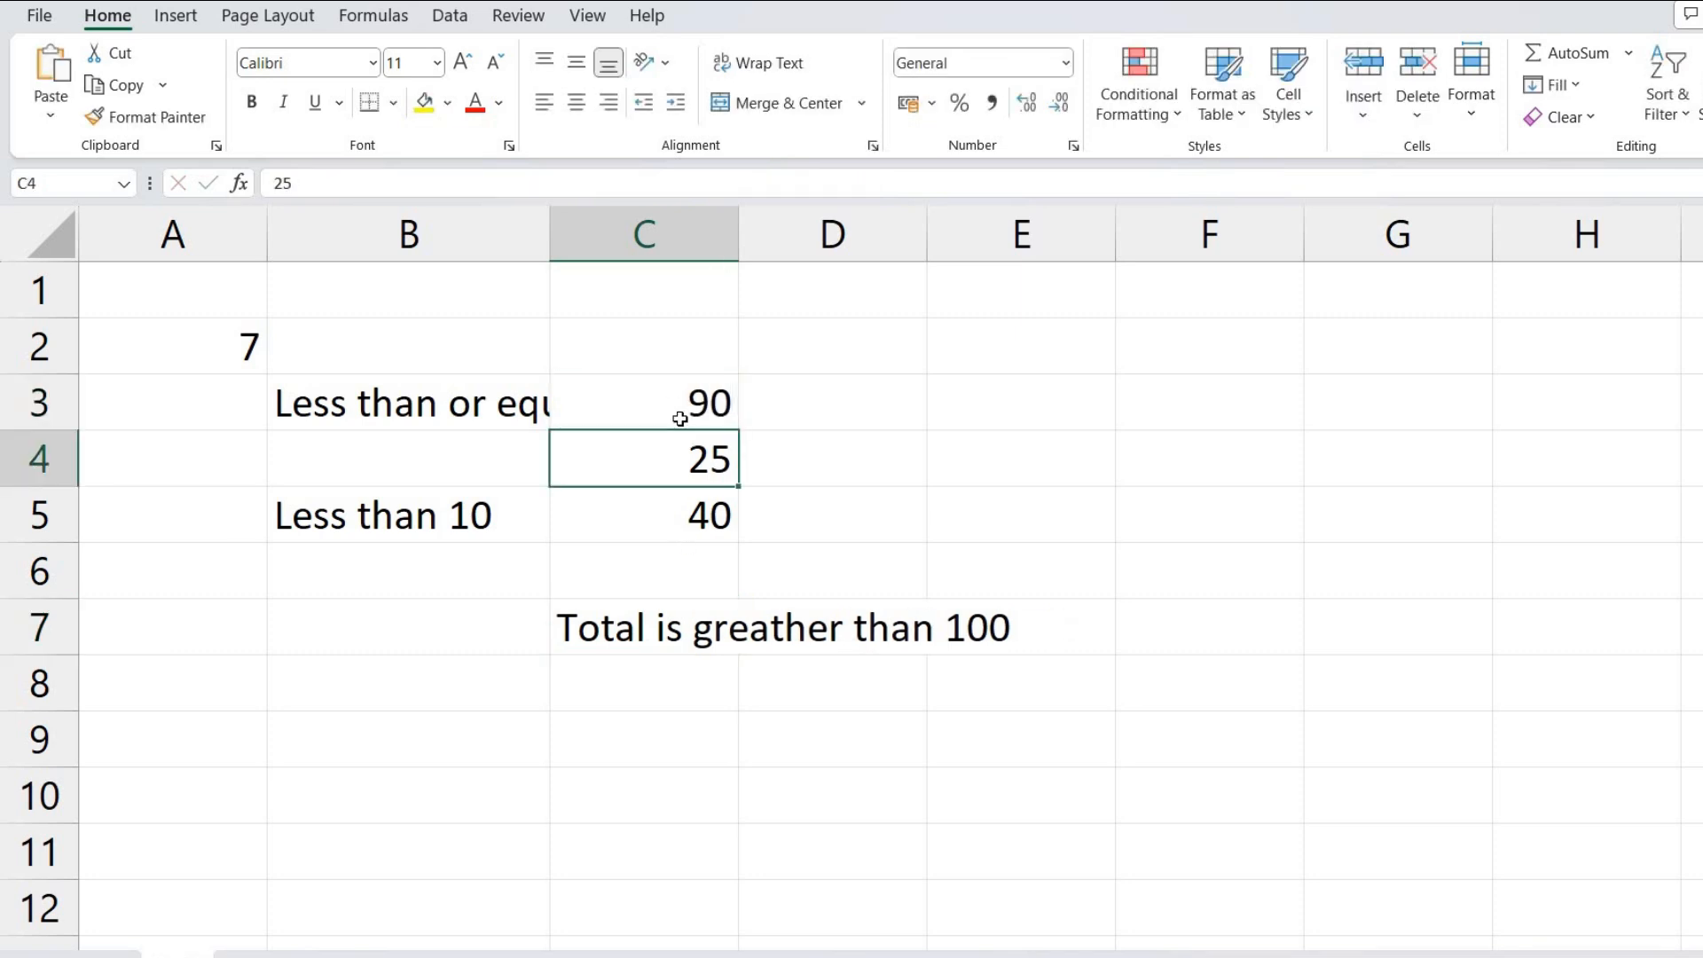